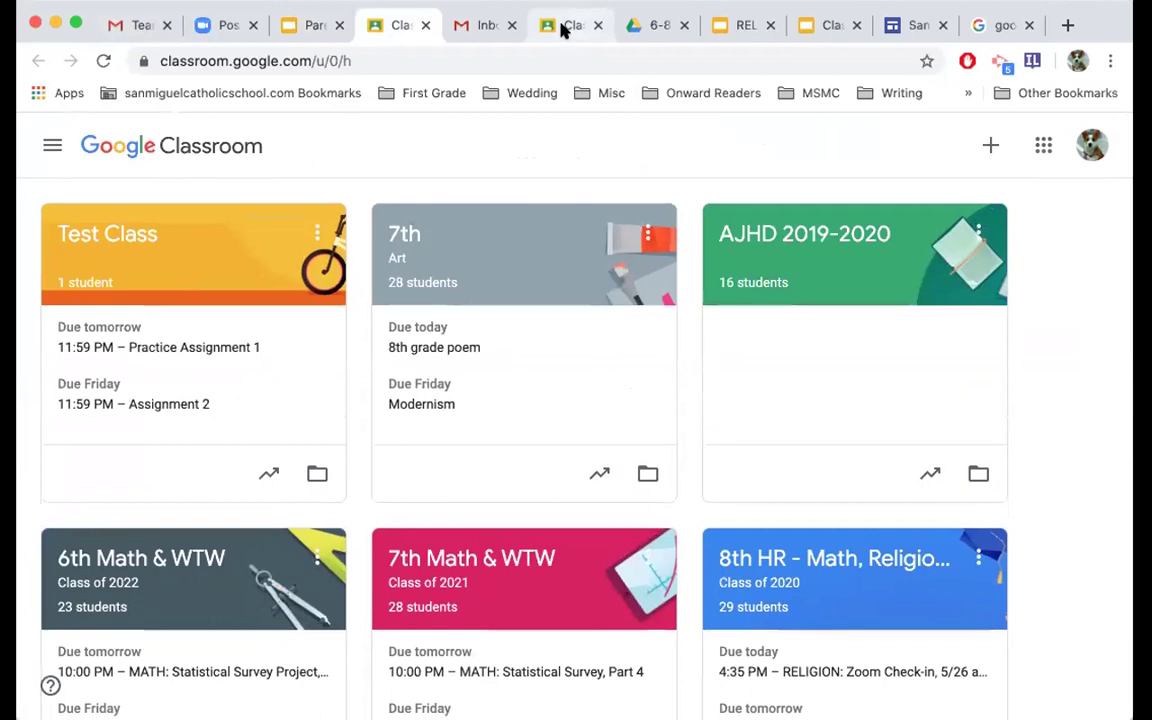
# View the student's Classroom home page, and look through all class cards on the teacher's home page.
pyautogui.click(562, 27)
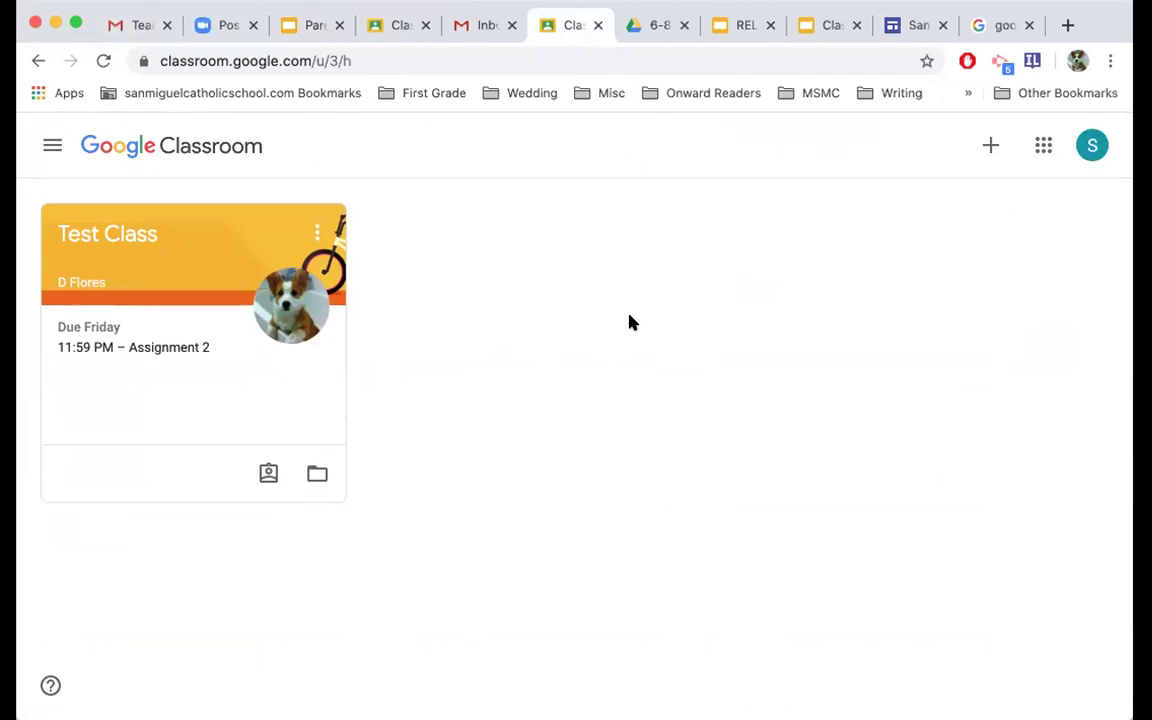
pyautogui.click(381, 27)
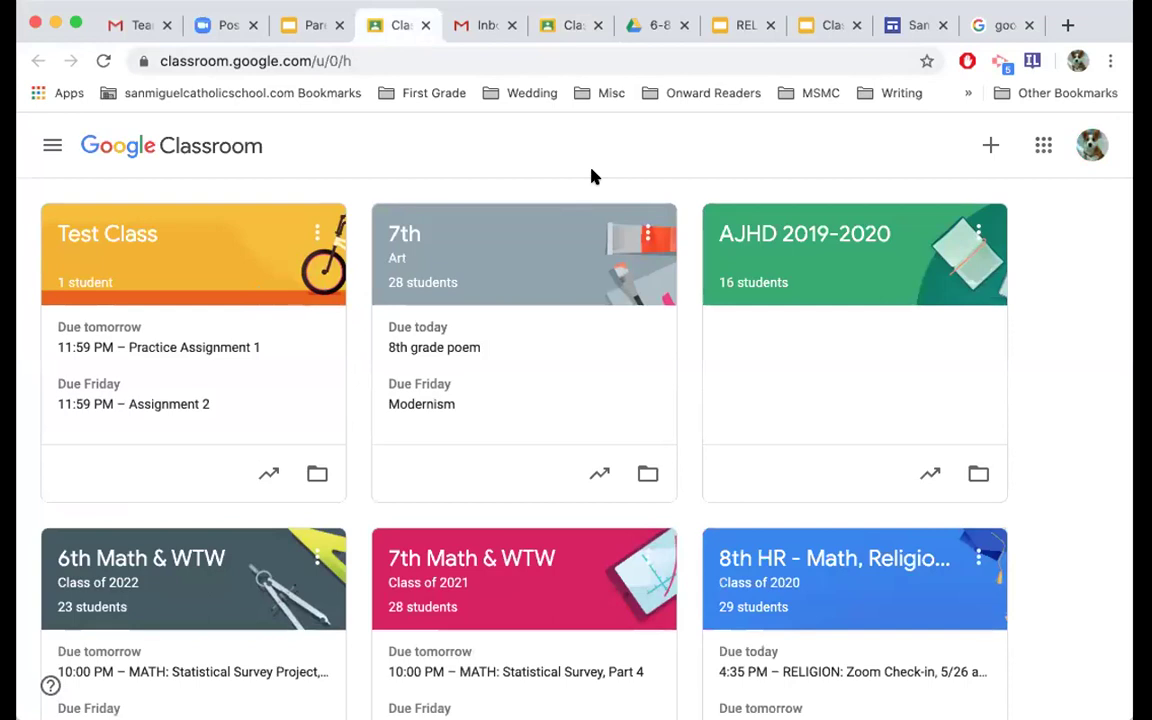
pyautogui.scroll(-1, 591, 176)
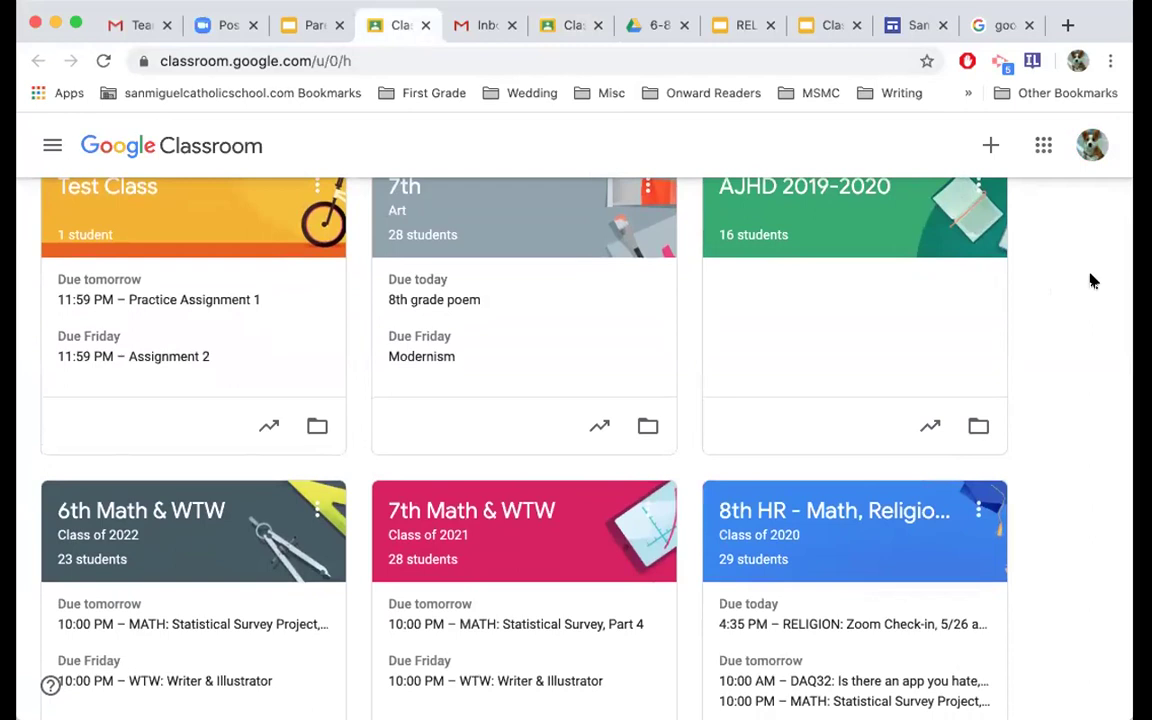
pyautogui.scroll(-1, 1093, 281)
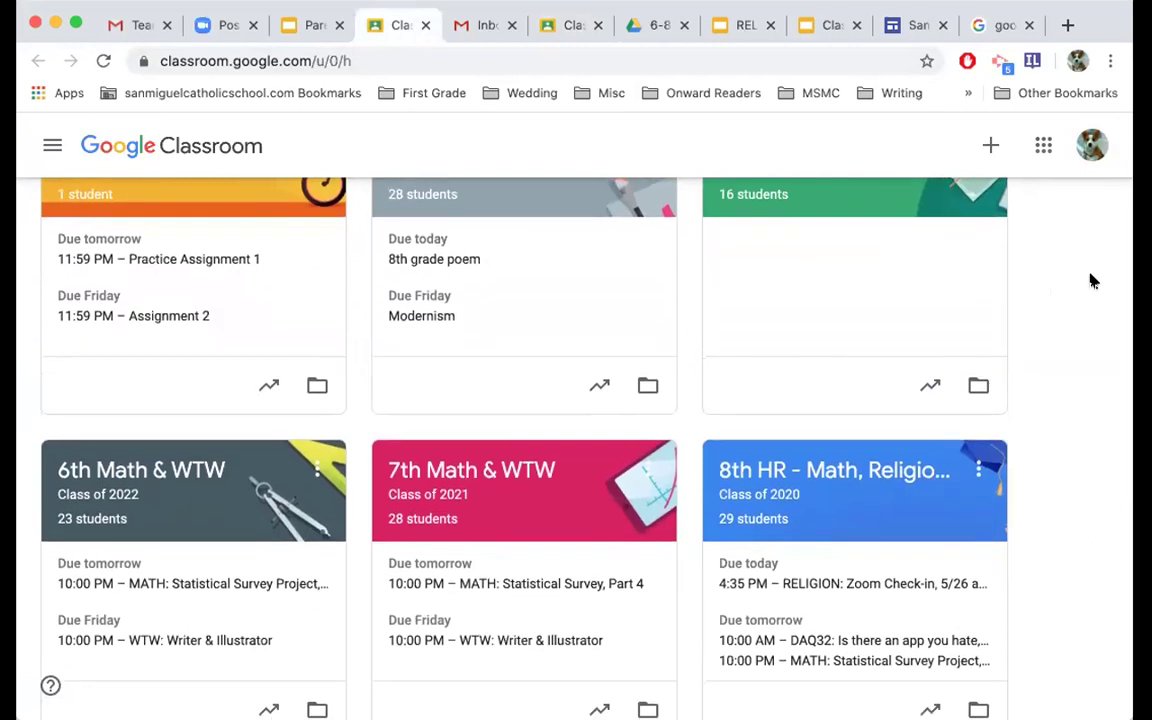
pyautogui.scroll(-2, 1093, 281)
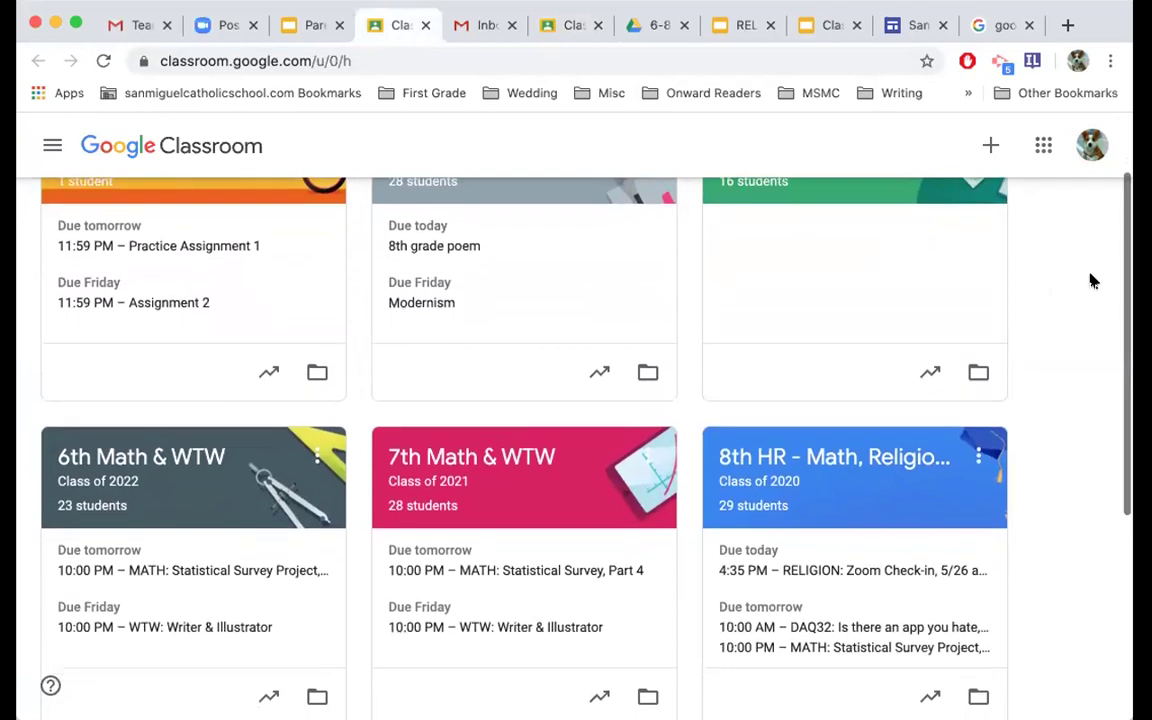
pyautogui.scroll(-2, 1093, 281)
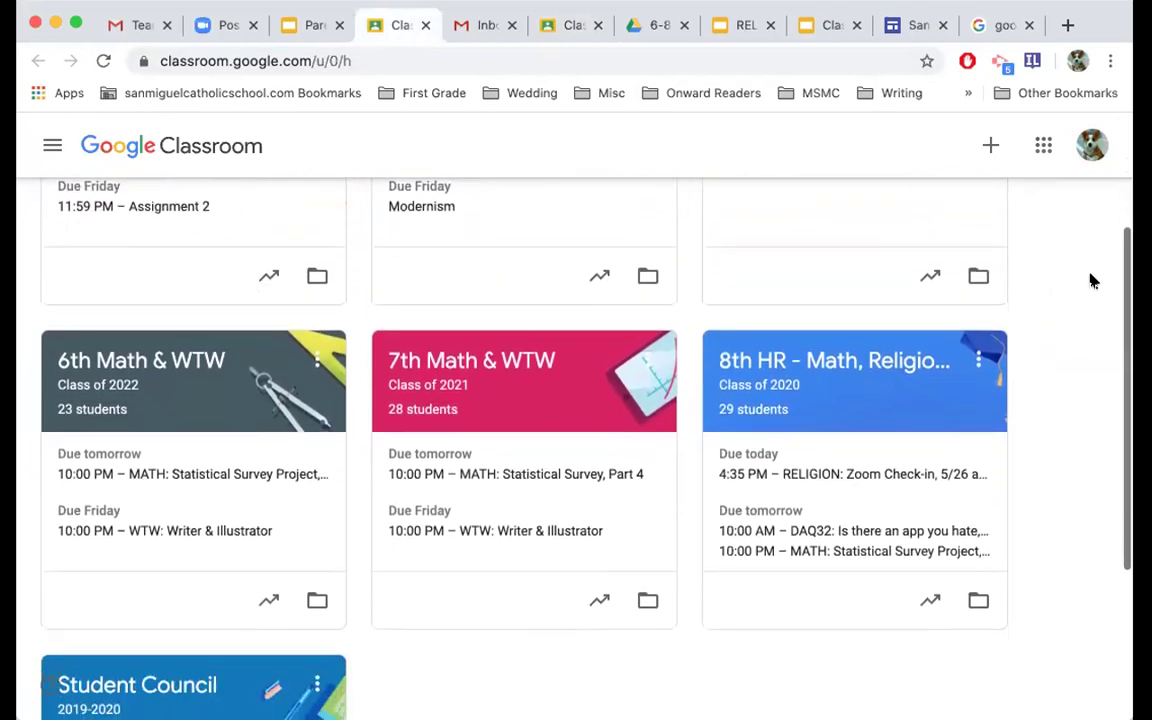
pyautogui.scroll(5, 1093, 281)
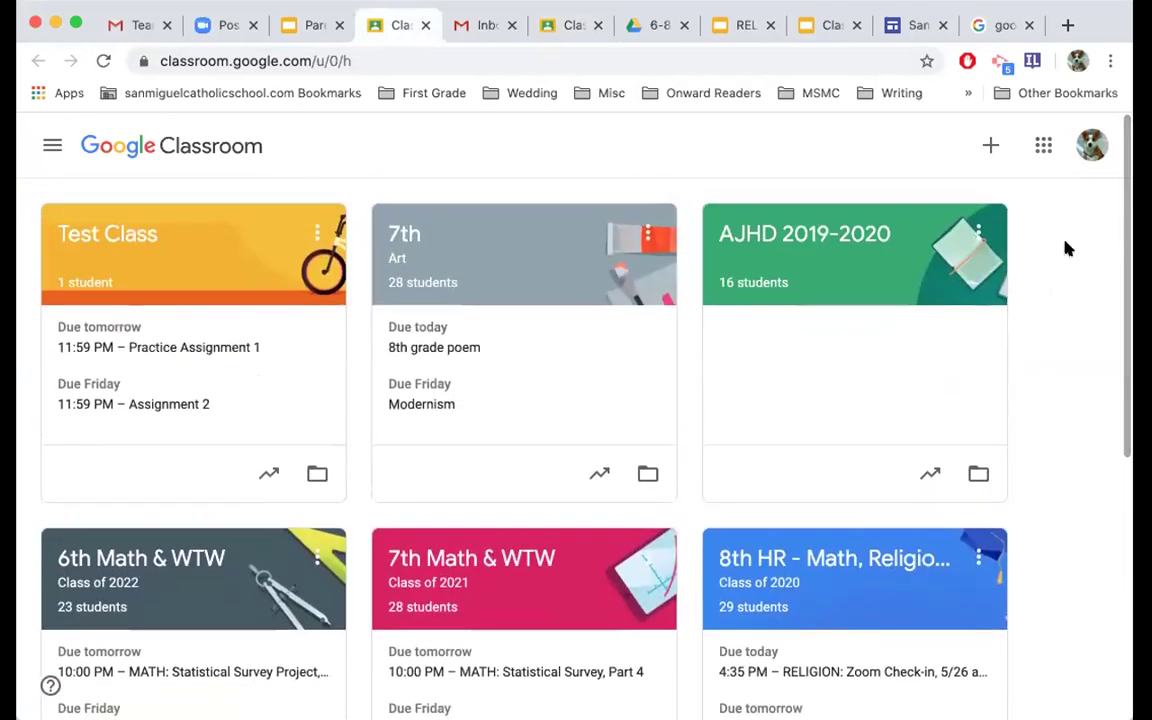
# Return to the student's Classroom and look through the full list of Google apps for Classroom.
pyautogui.click(552, 26)
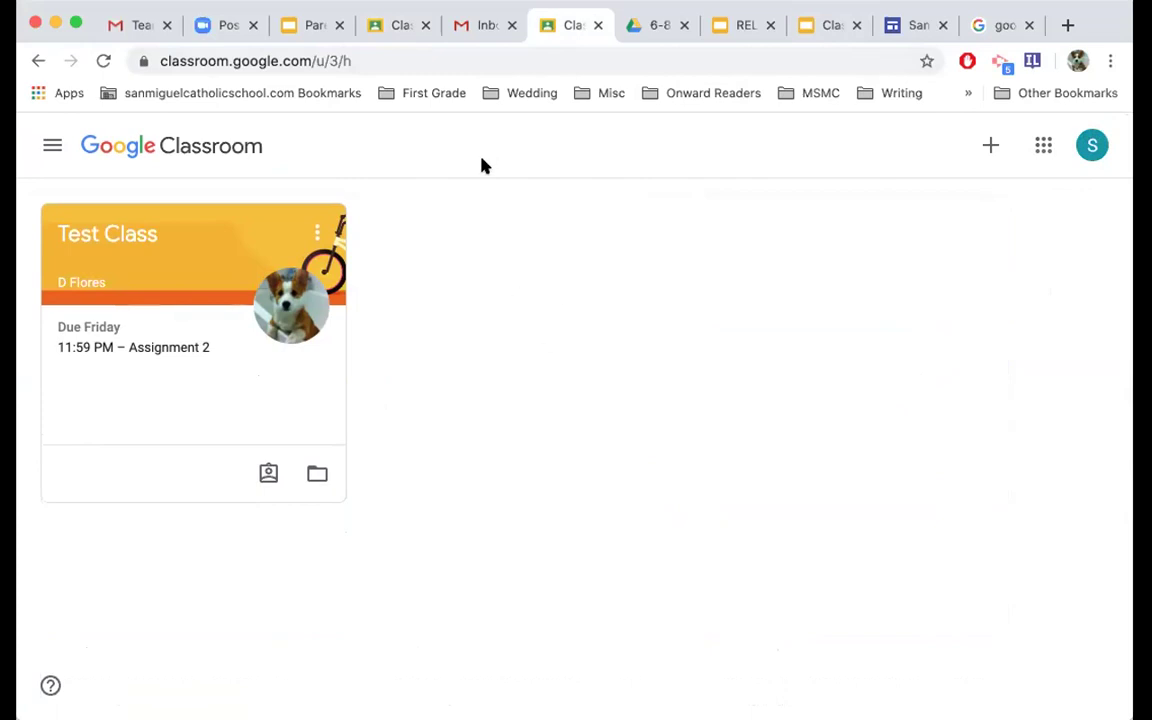
pyautogui.click(1040, 150)
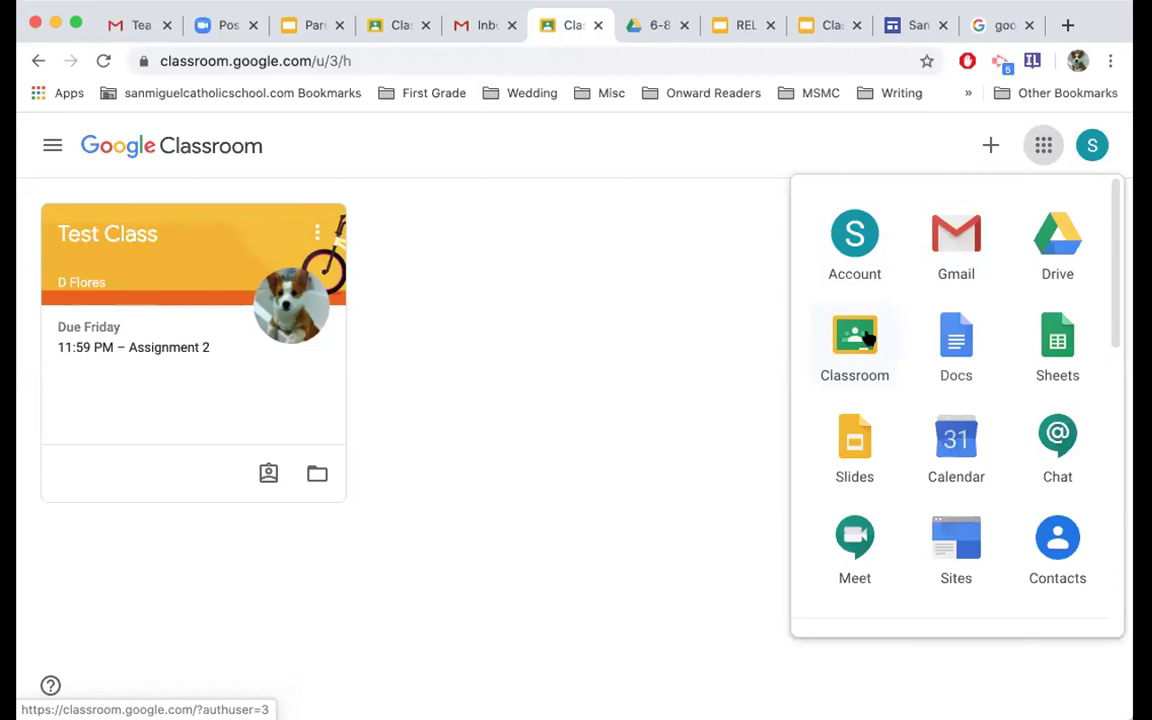
pyautogui.scroll(-6, 866, 337)
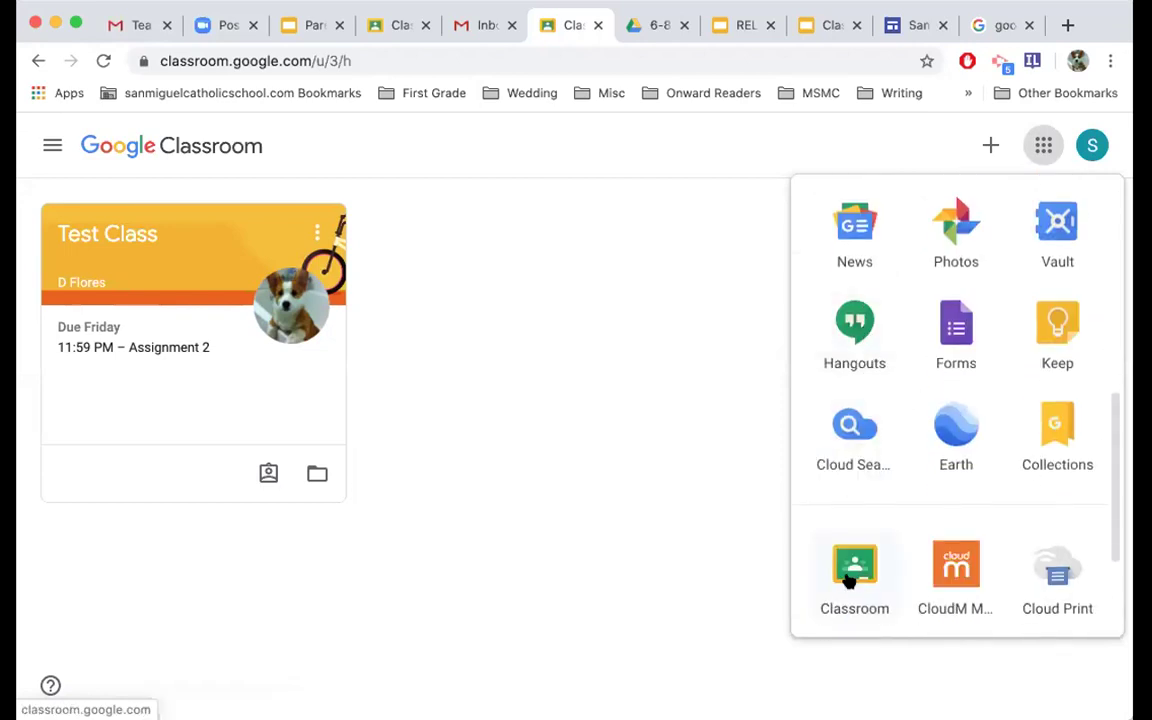
pyautogui.scroll(-3, 850, 577)
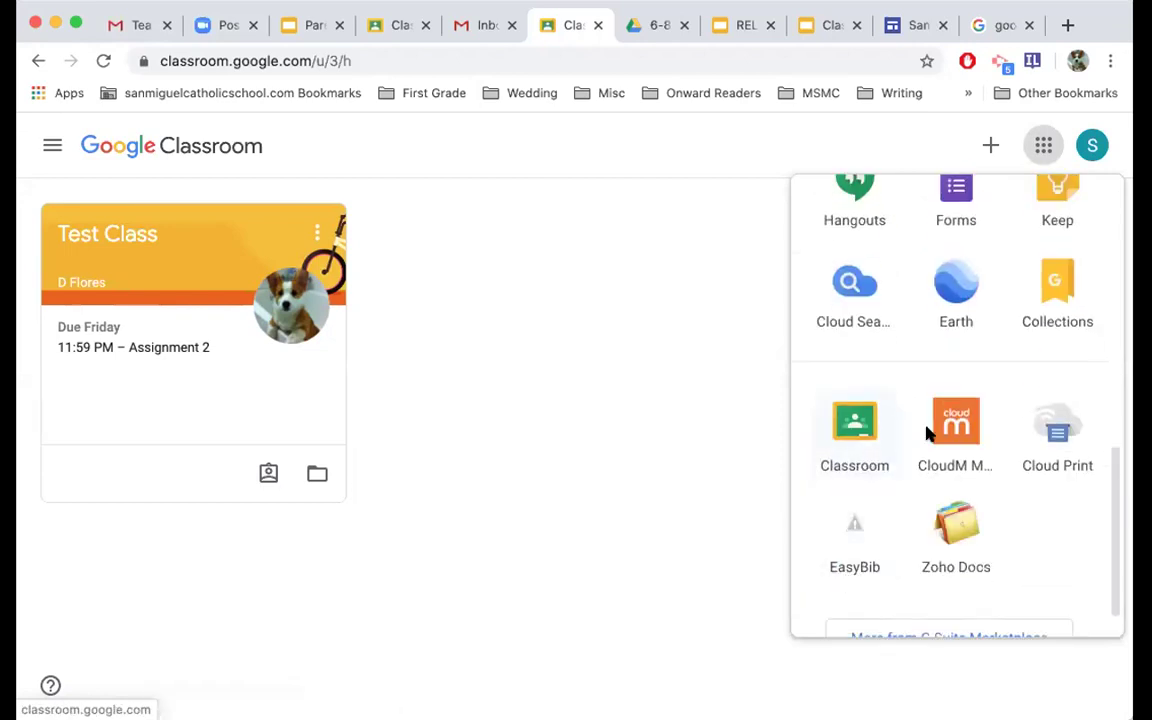
pyautogui.scroll(9, 946, 288)
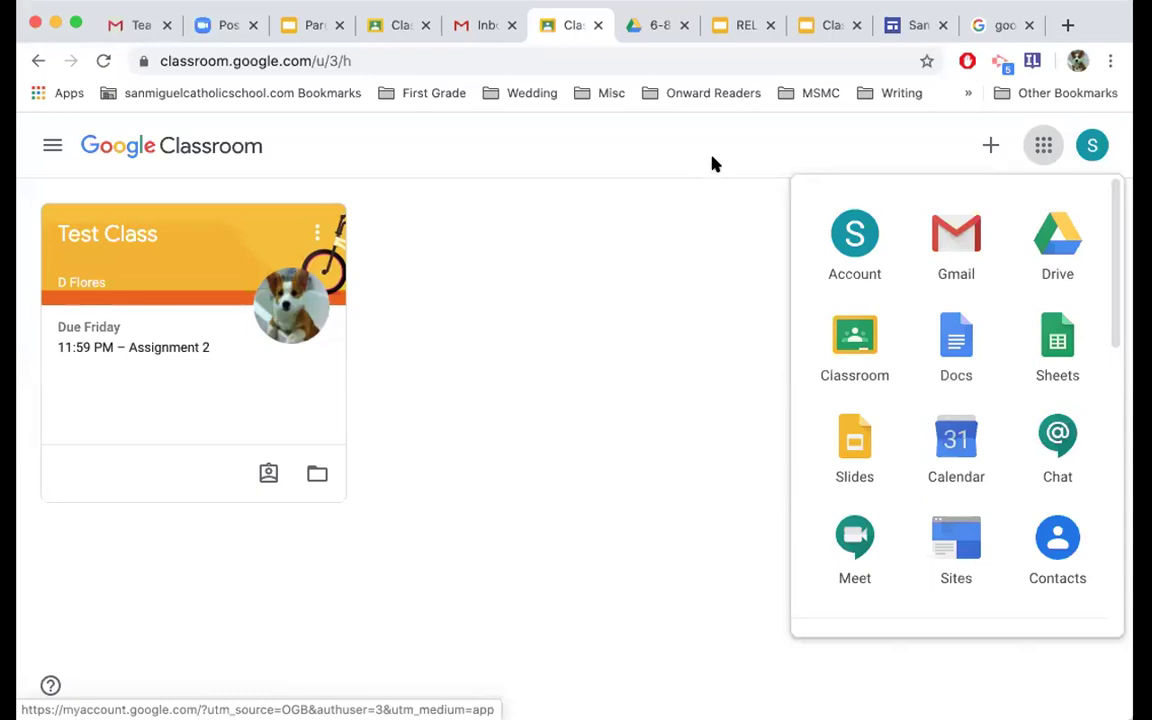
# Check which account is signed in to the student's Classroom, and dismiss the account details.
pyautogui.click(1106, 131)
pyautogui.click(1100, 138)
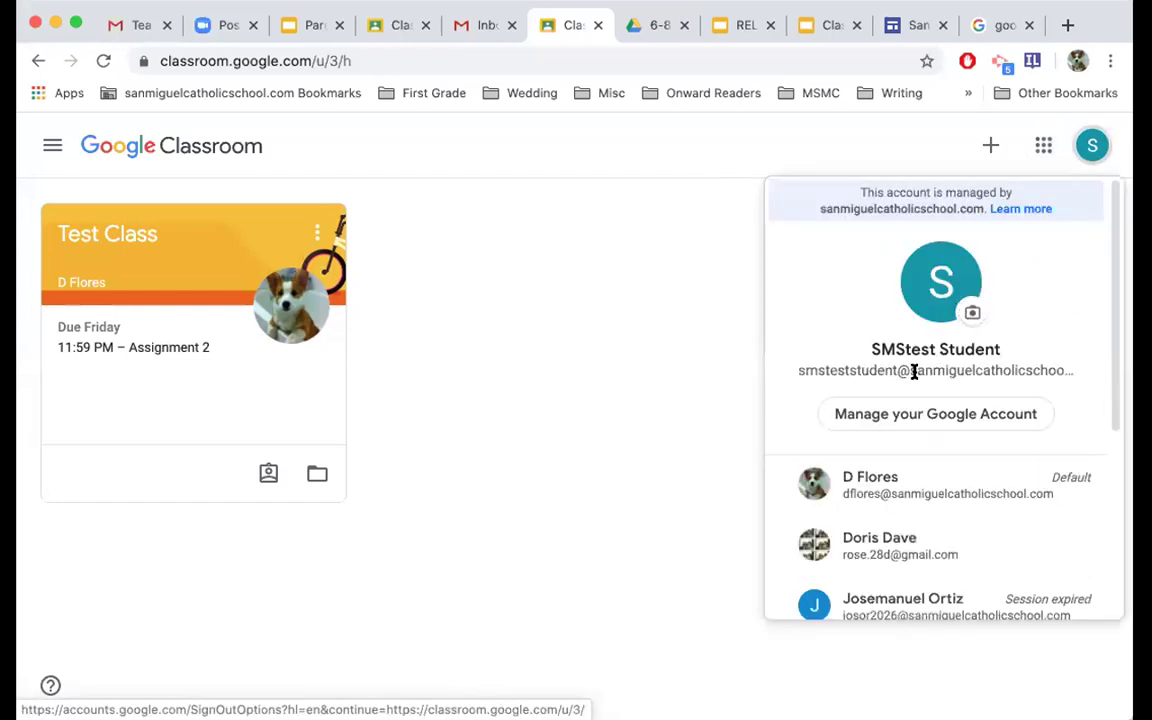
pyautogui.click(1090, 143)
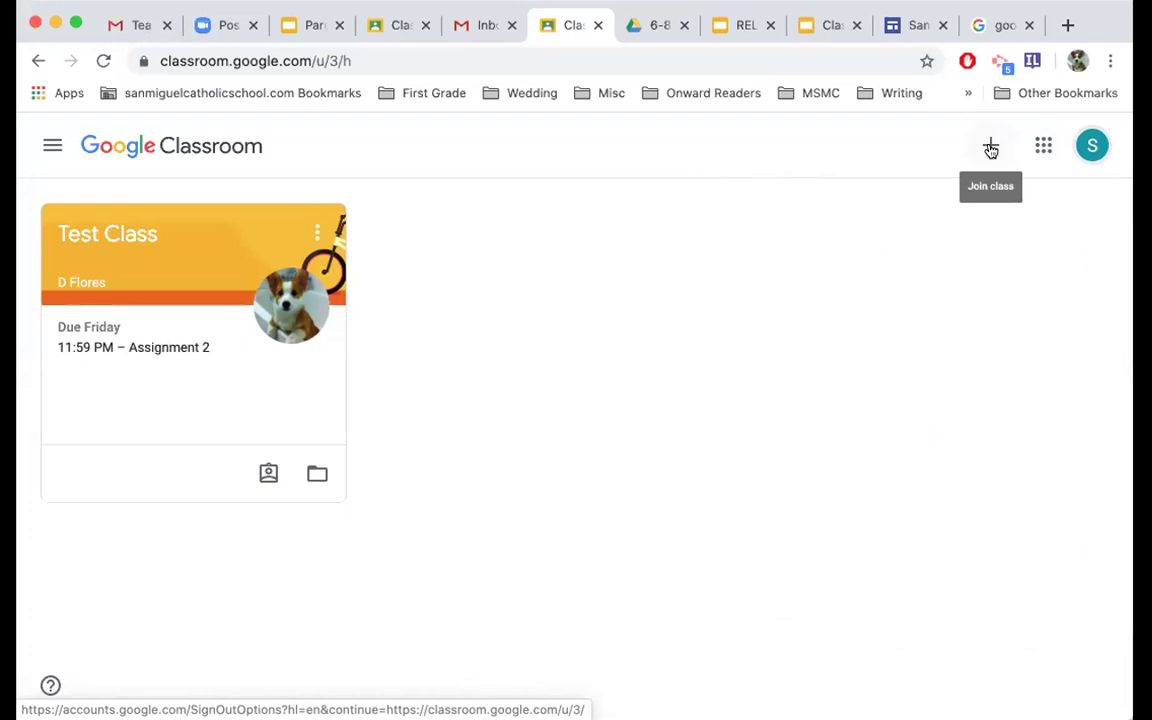
# View the class code prompt for joining a class, cancel it, and recheck the signed-in account.
pyautogui.click(991, 148)
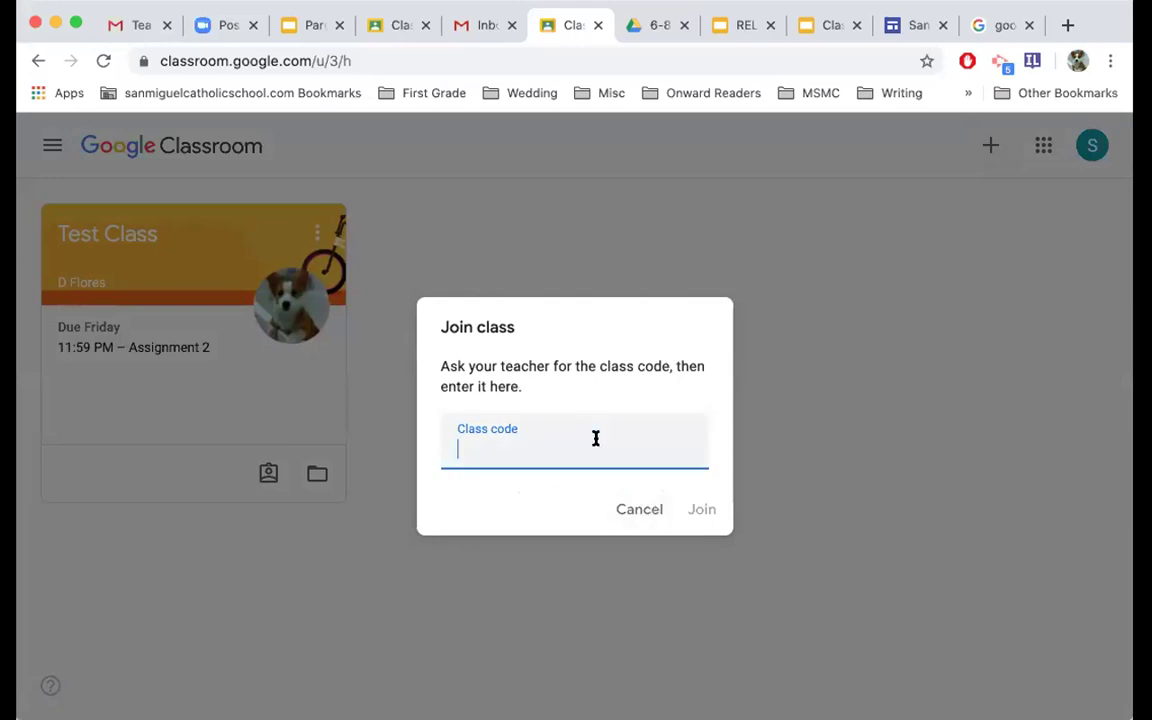
pyautogui.click(688, 508)
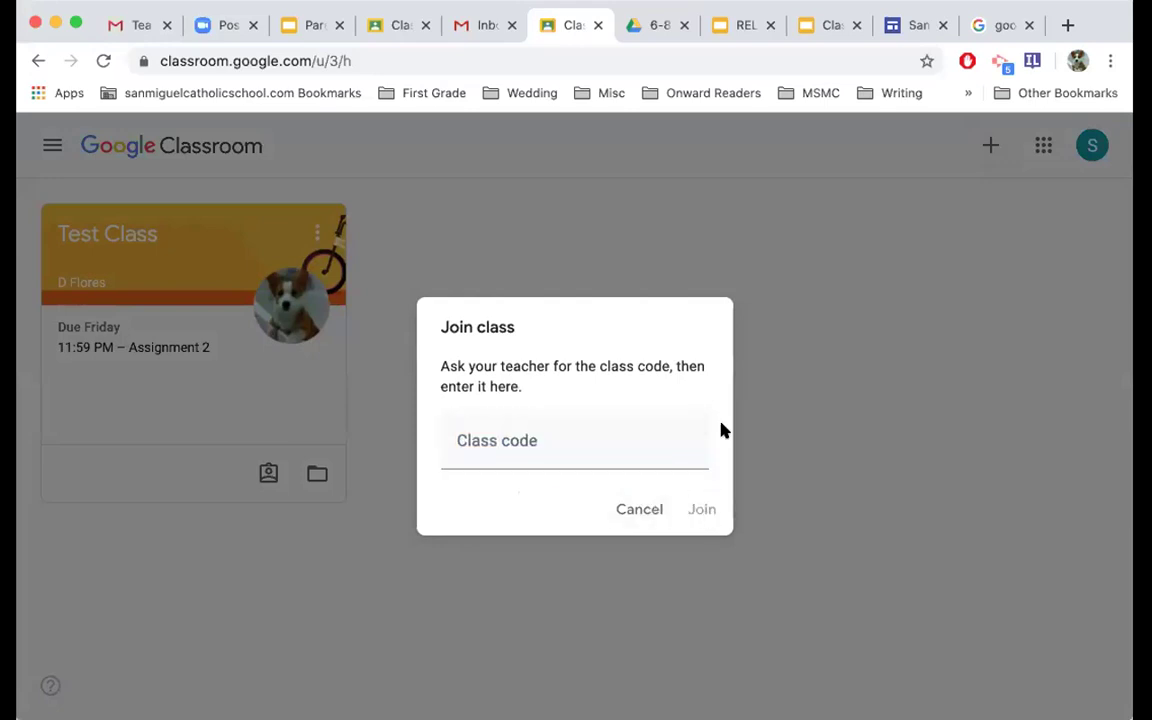
pyautogui.click(628, 510)
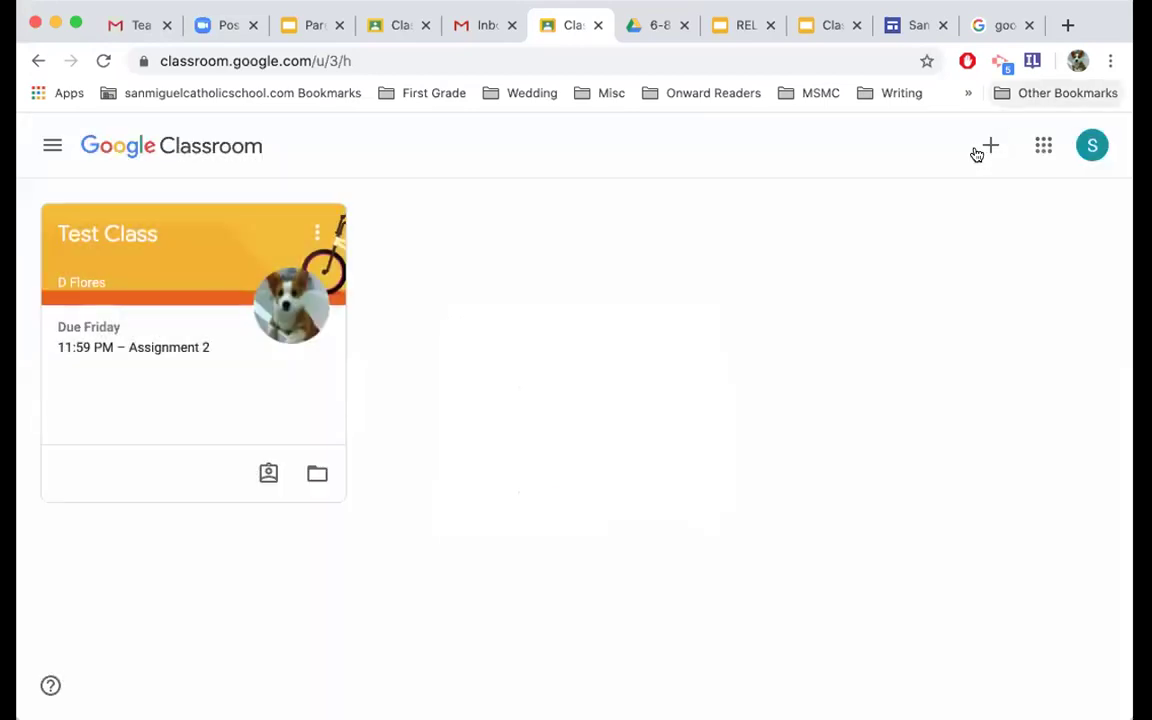
pyautogui.click(1076, 148)
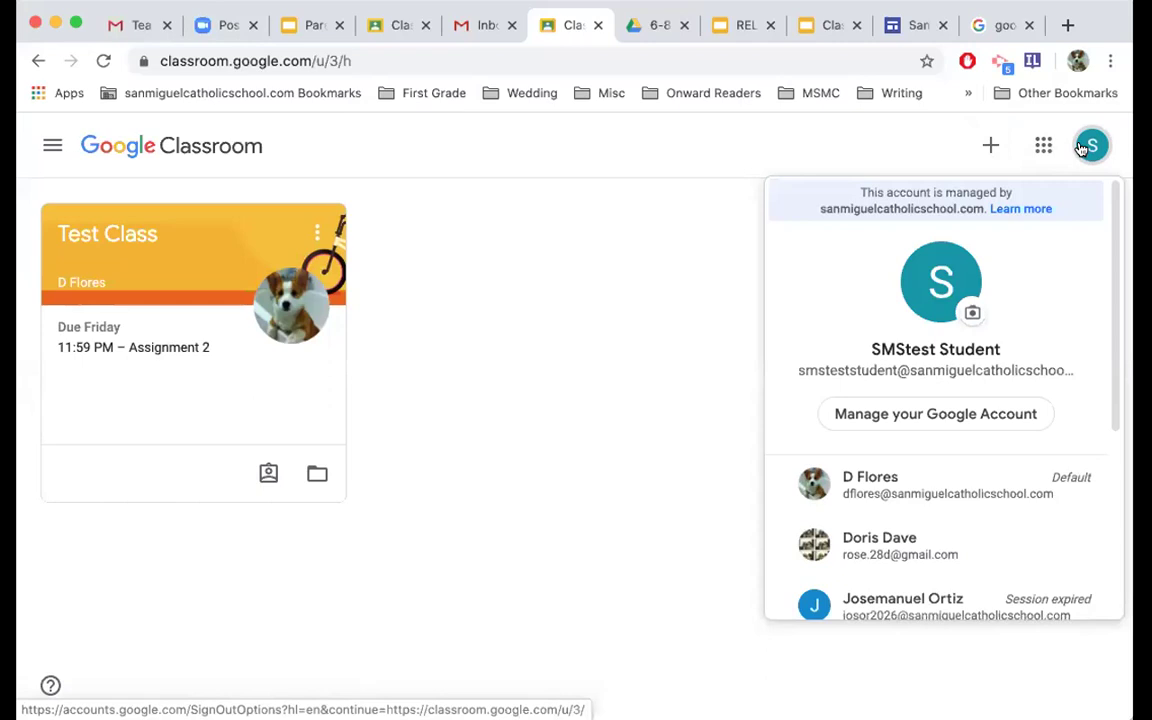
pyautogui.click(1080, 148)
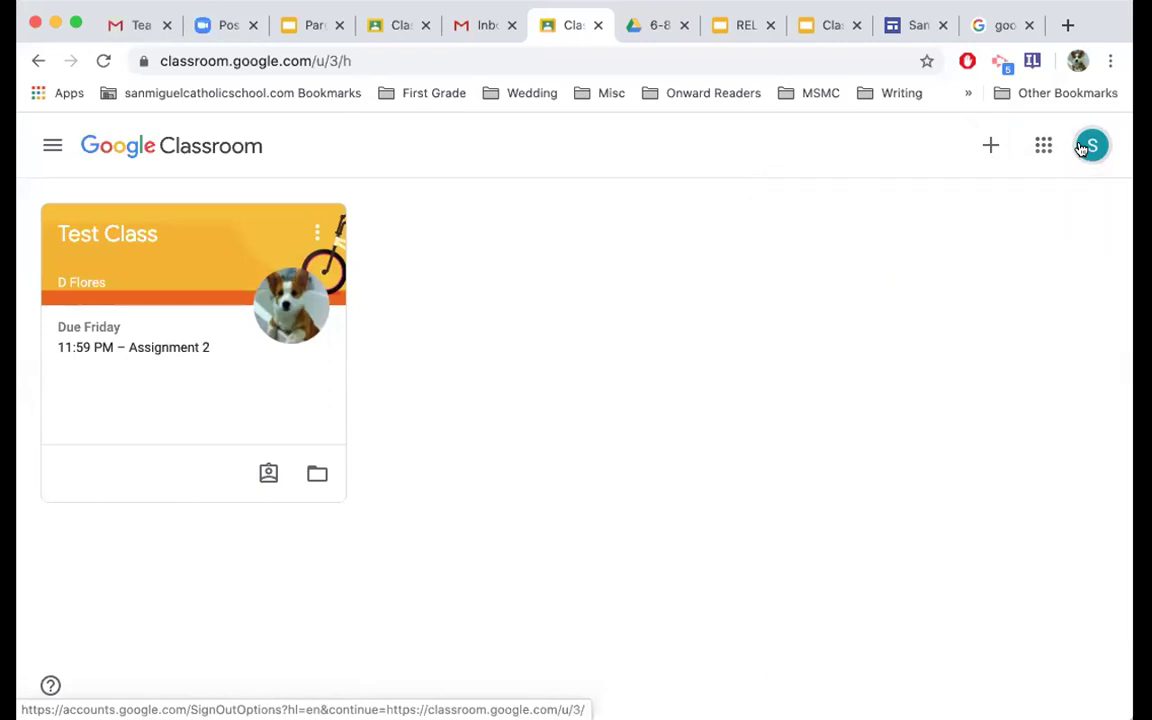
# Revisit the Join class prompt to review its code field and options, cancelling it without entering a code.
pyautogui.click(990, 150)
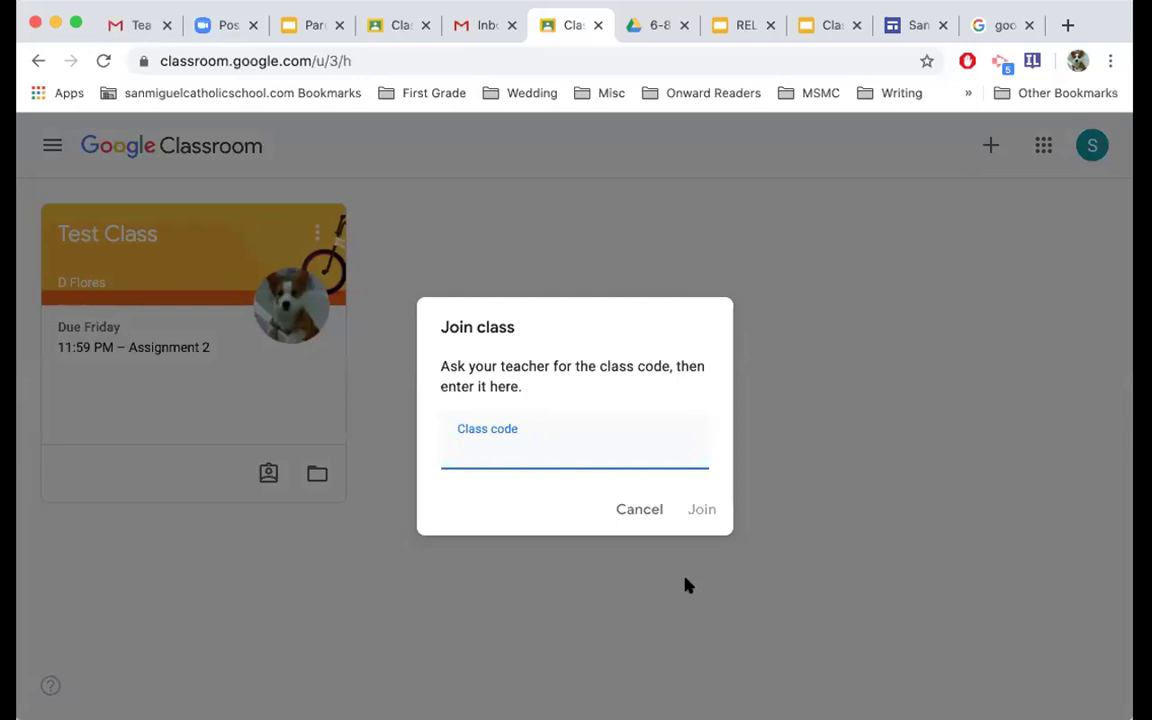
pyautogui.click(650, 515)
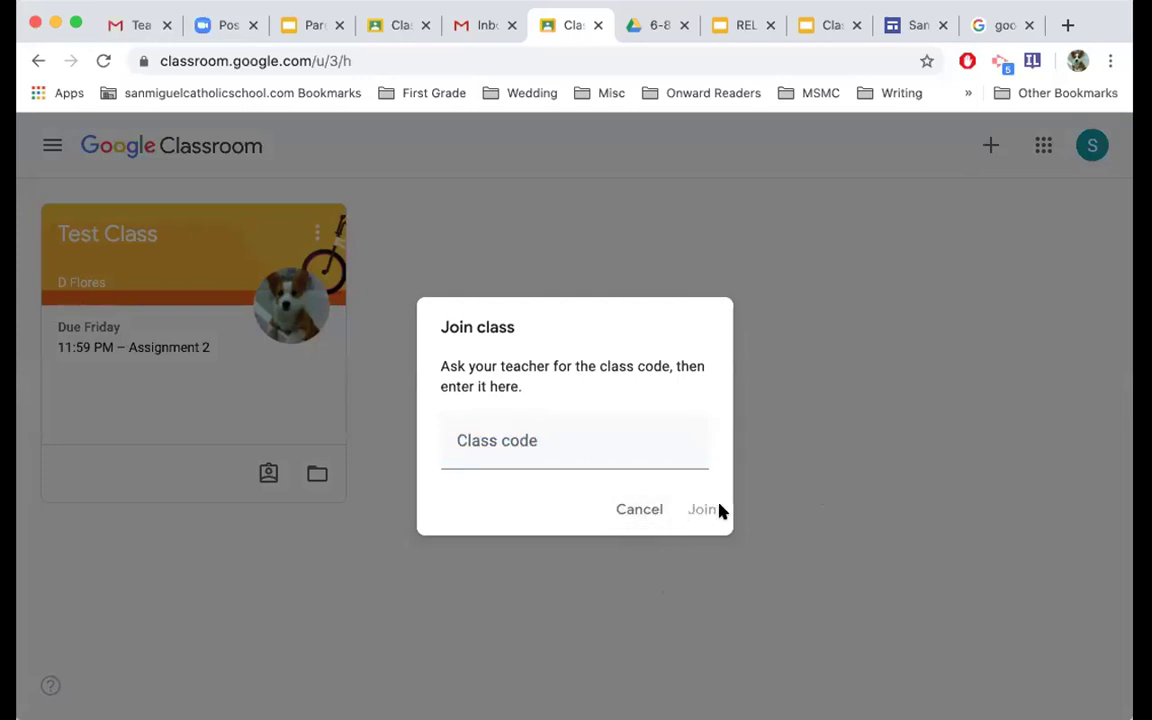
pyautogui.click(656, 510)
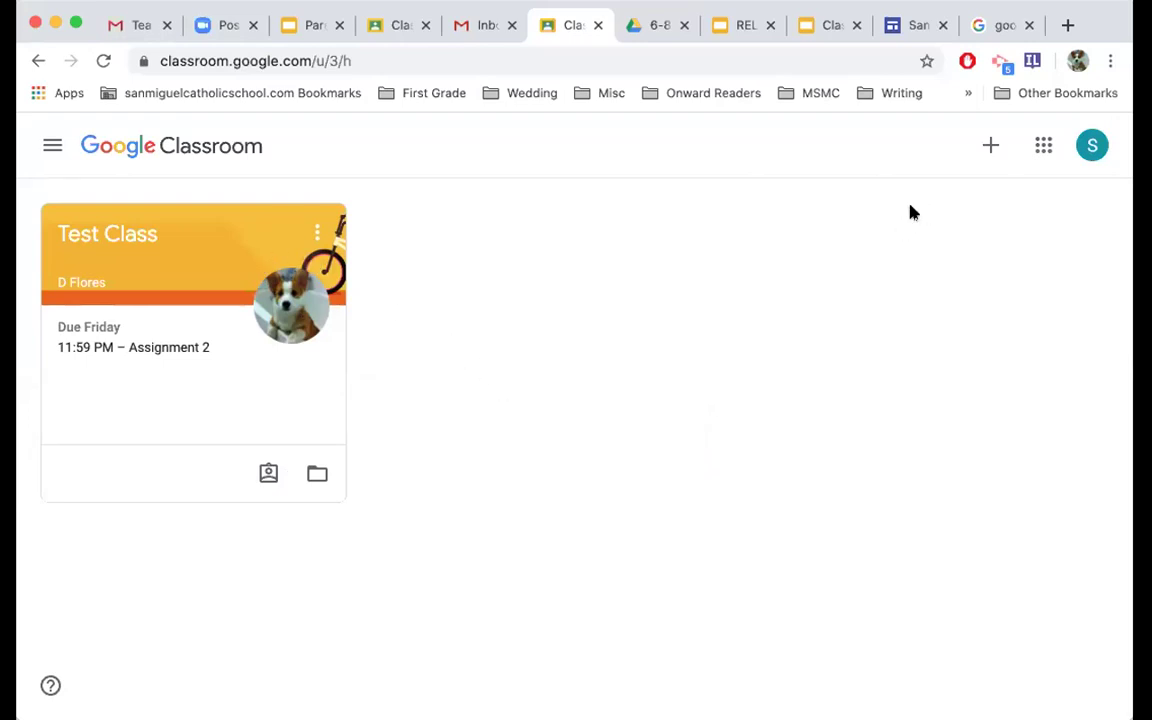
pyautogui.click(990, 146)
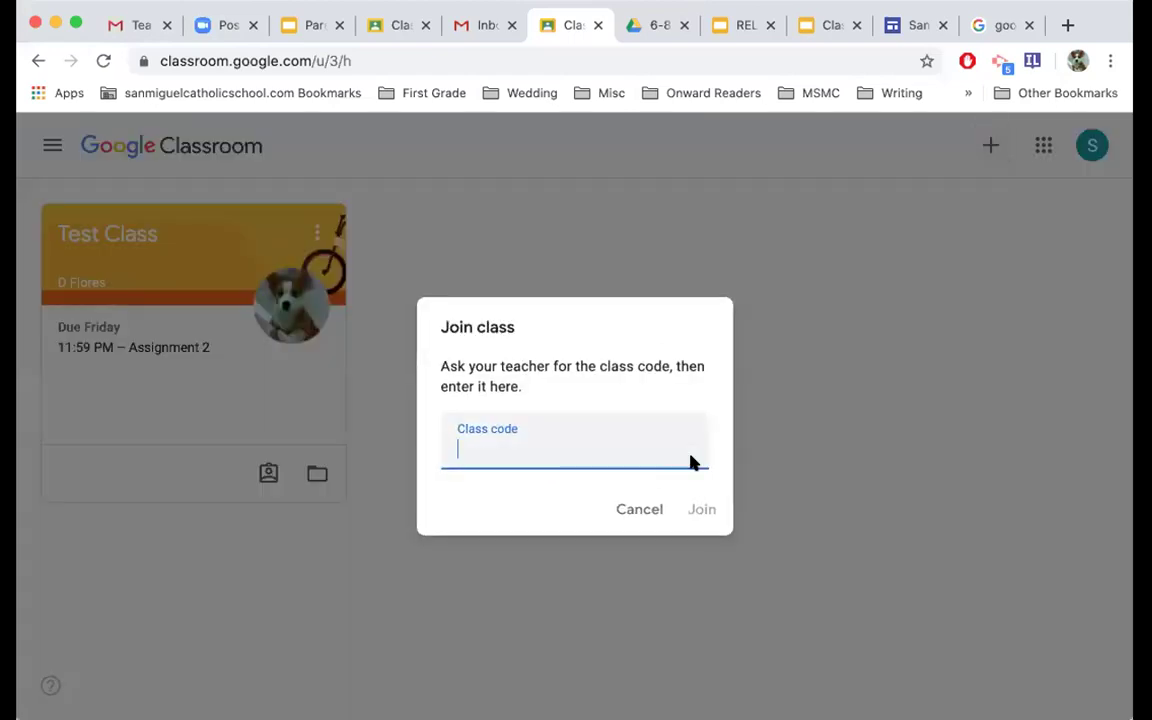
pyautogui.click(637, 511)
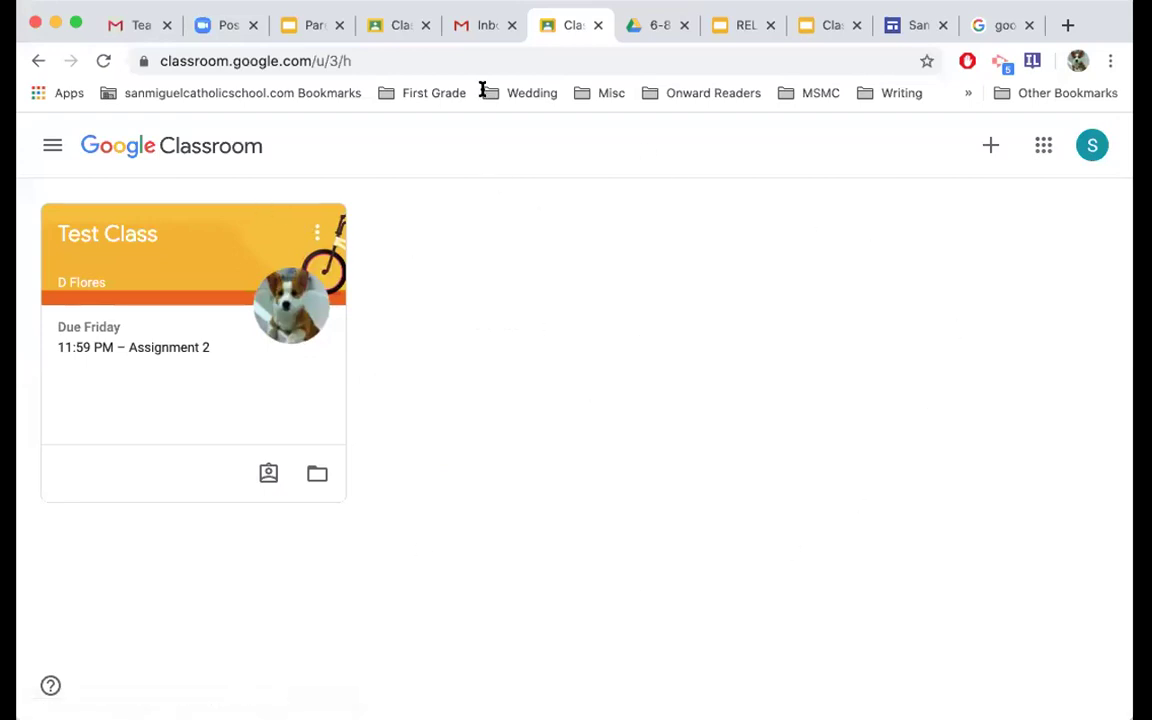
# Compare the teacher's Classroom home page with the student's, ending on the student's page.
pyautogui.click(393, 28)
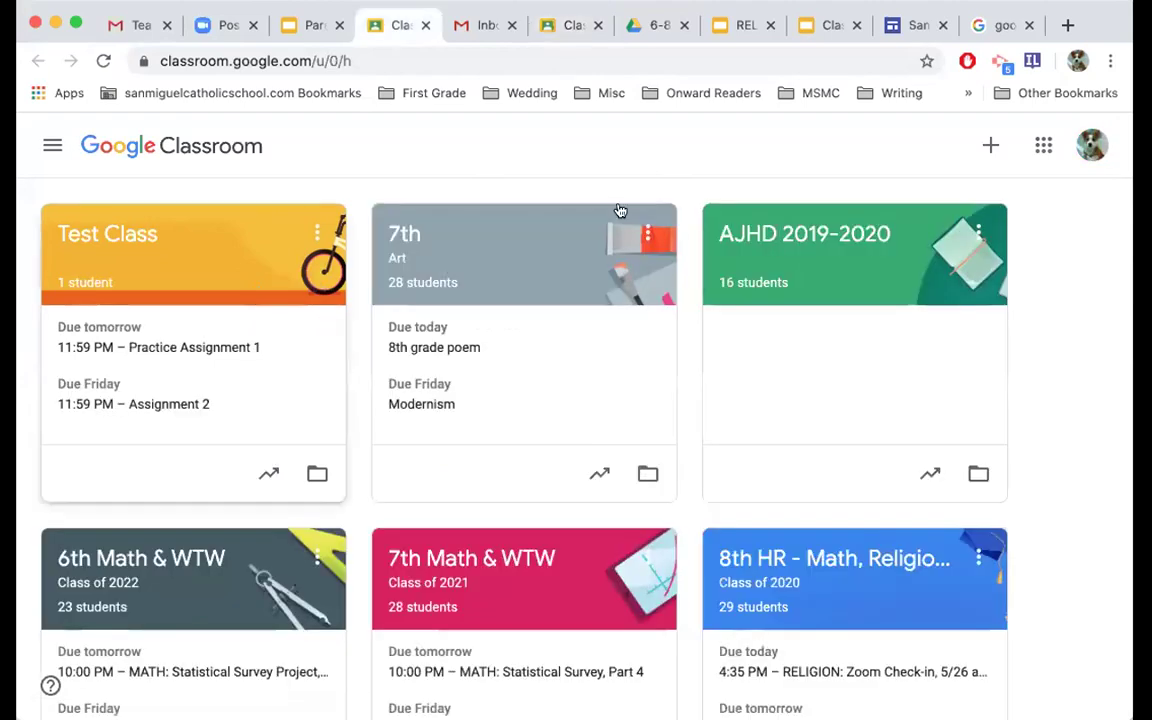
pyautogui.click(565, 30)
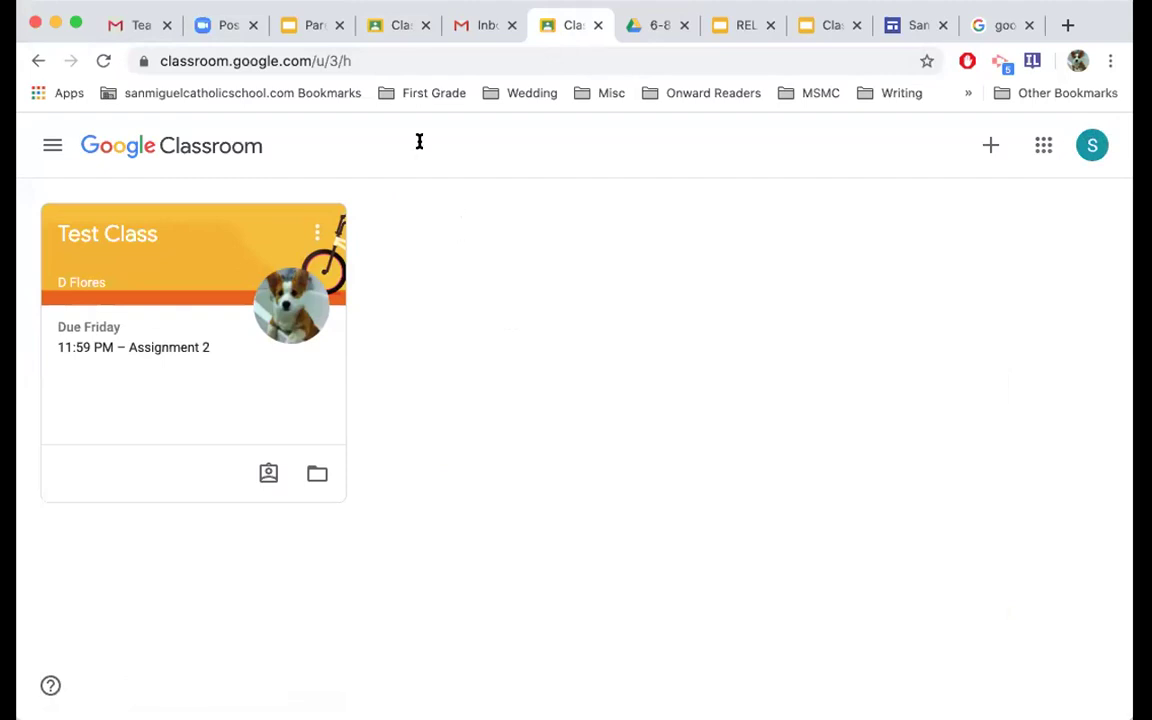
pyautogui.click(380, 27)
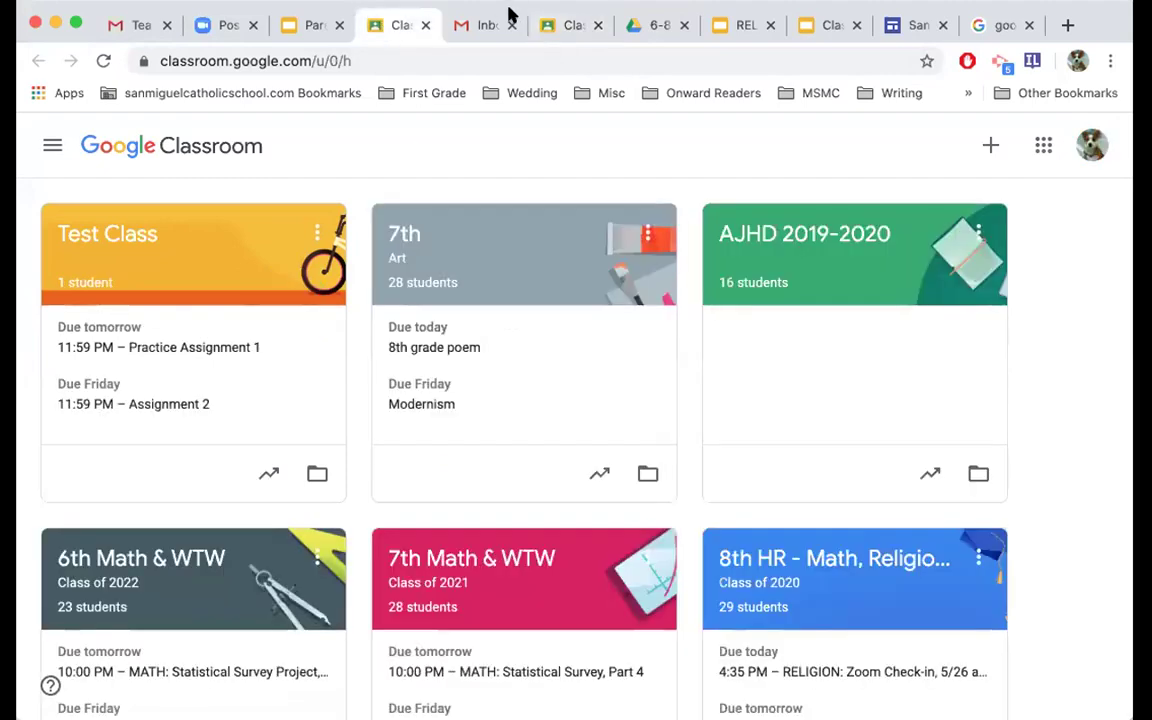
pyautogui.click(548, 31)
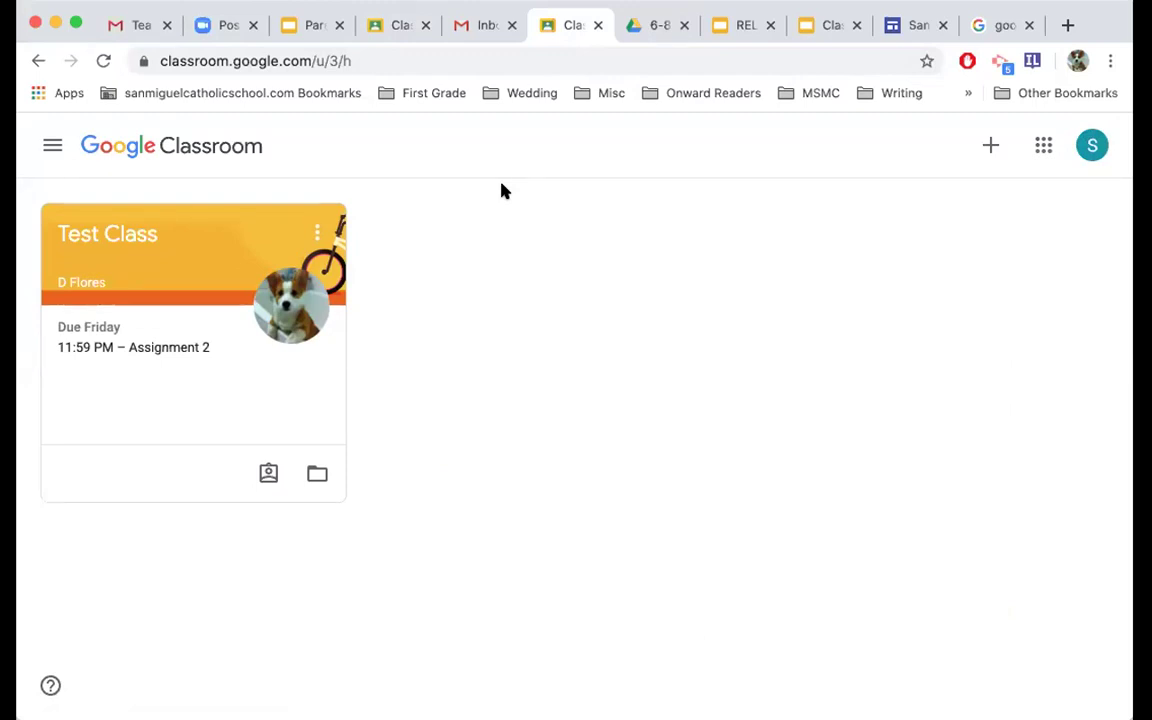
# Open the student's To-do list and filter the assignments to Test Class.
pyautogui.click(53, 148)
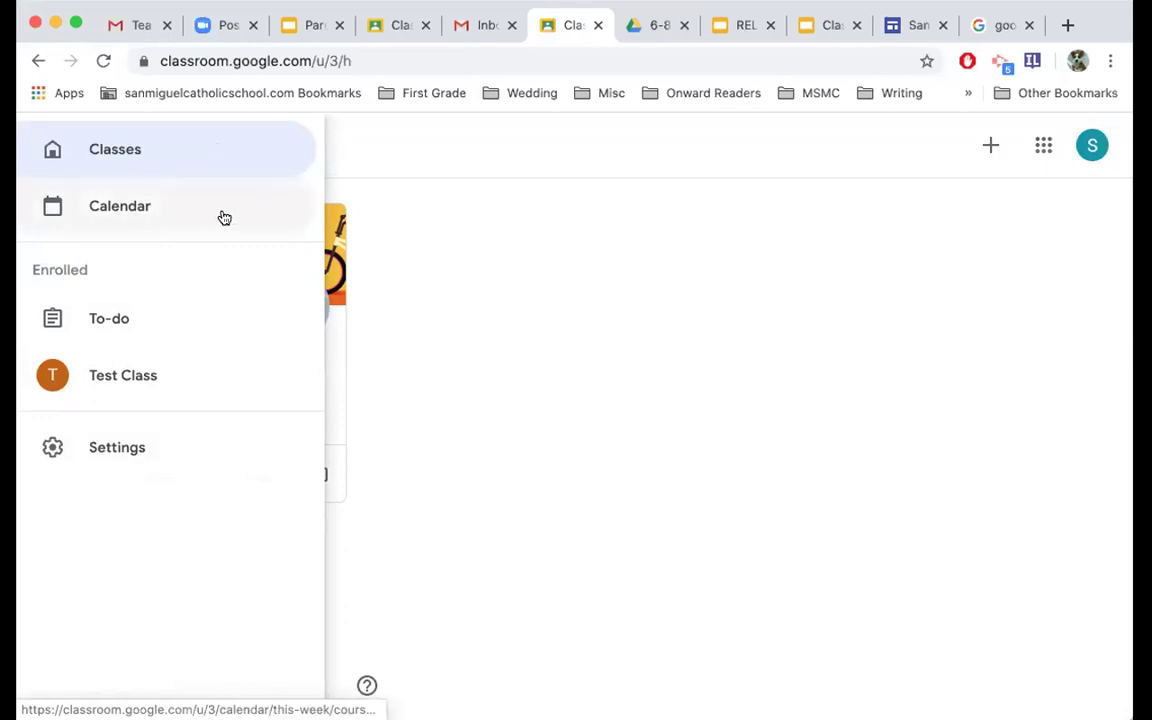
pyautogui.click(454, 210)
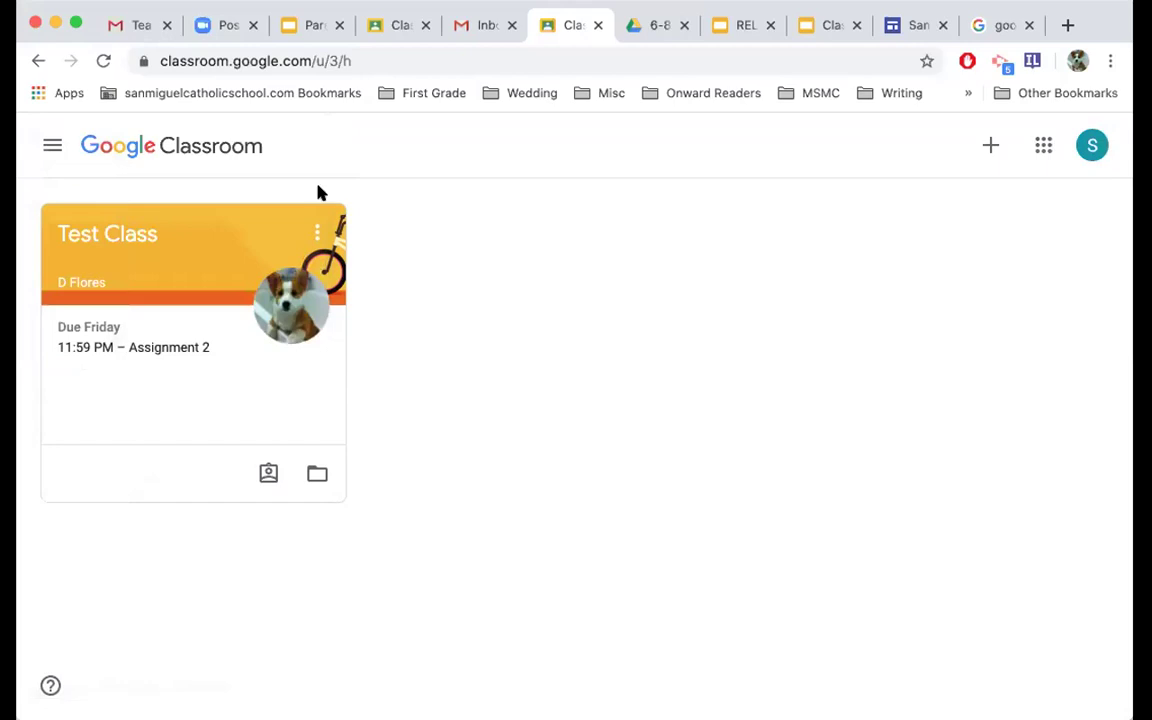
pyautogui.click(53, 148)
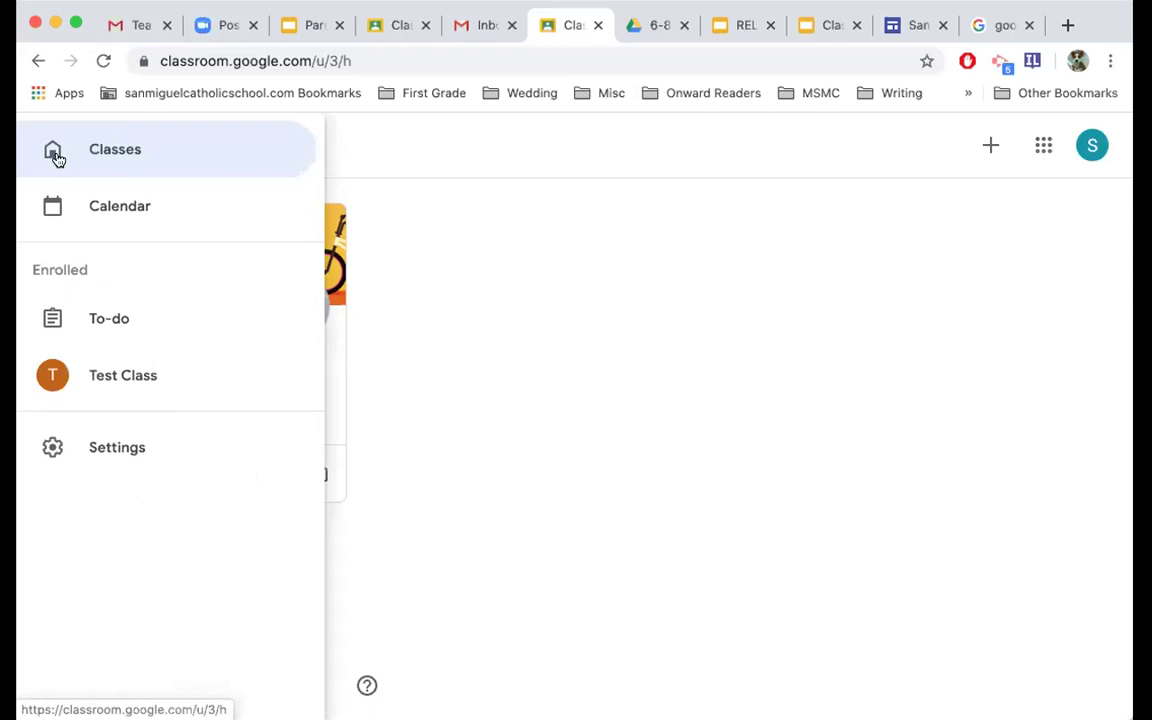
pyautogui.click(109, 327)
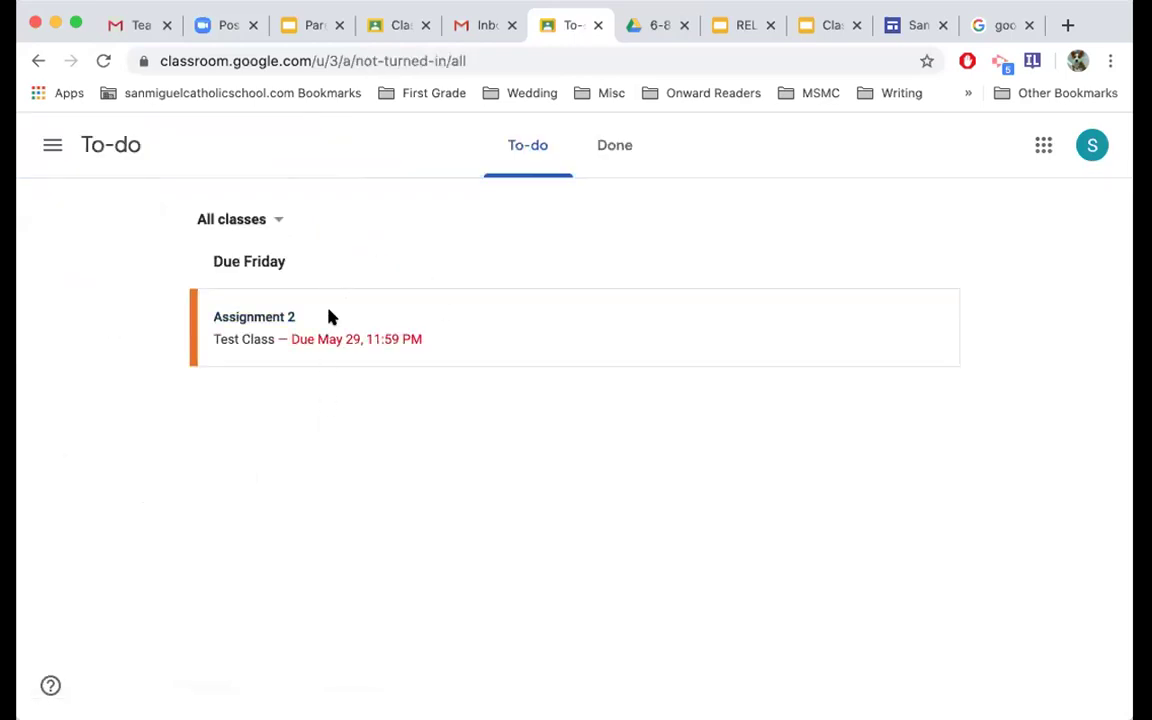
pyautogui.click(263, 224)
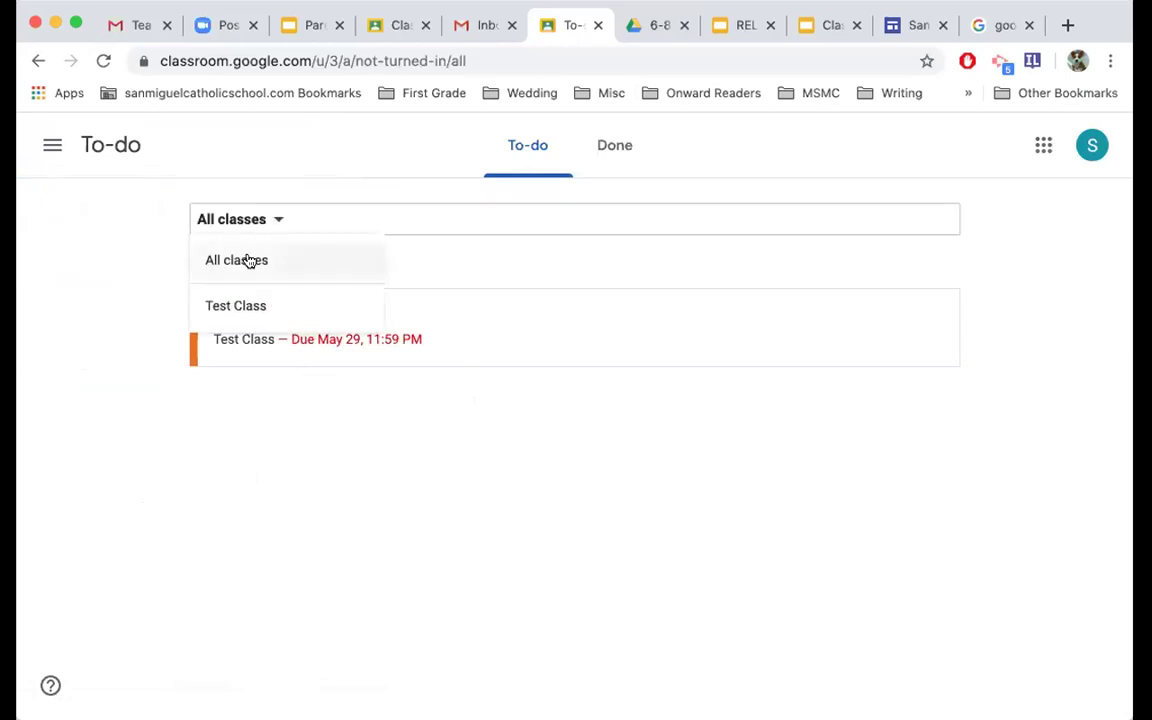
pyautogui.click(240, 306)
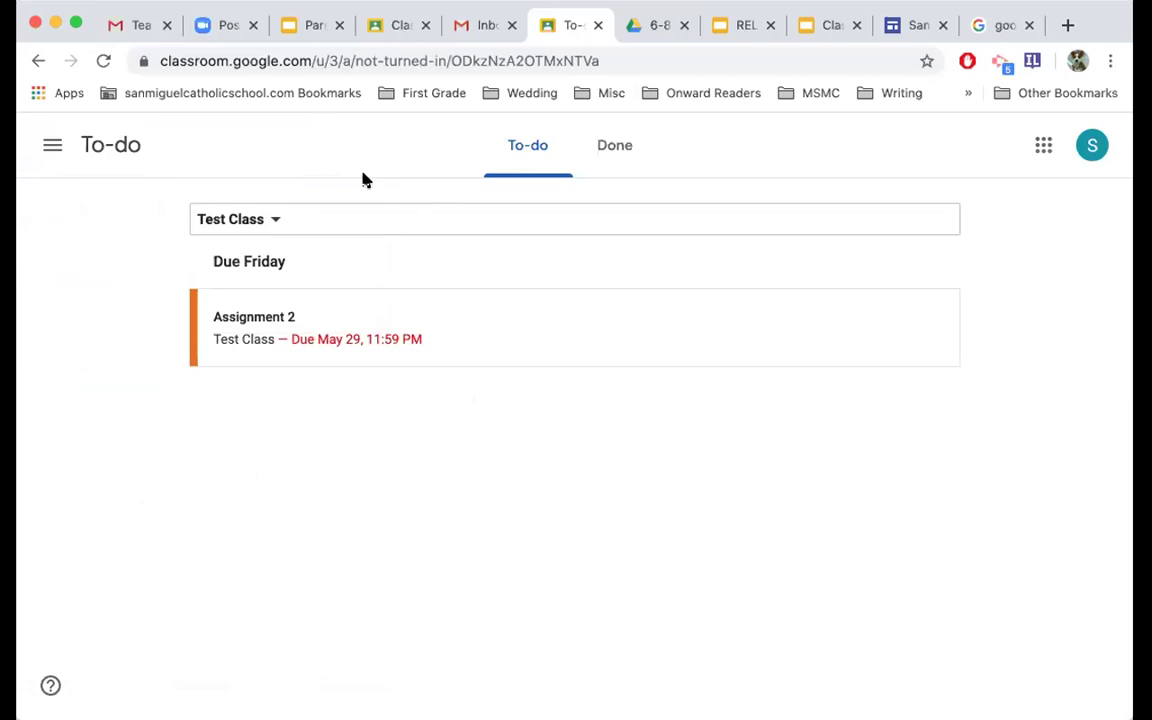
# Reset the To-do list to all classes and view the assignments listed as Done.
pyautogui.click(52, 145)
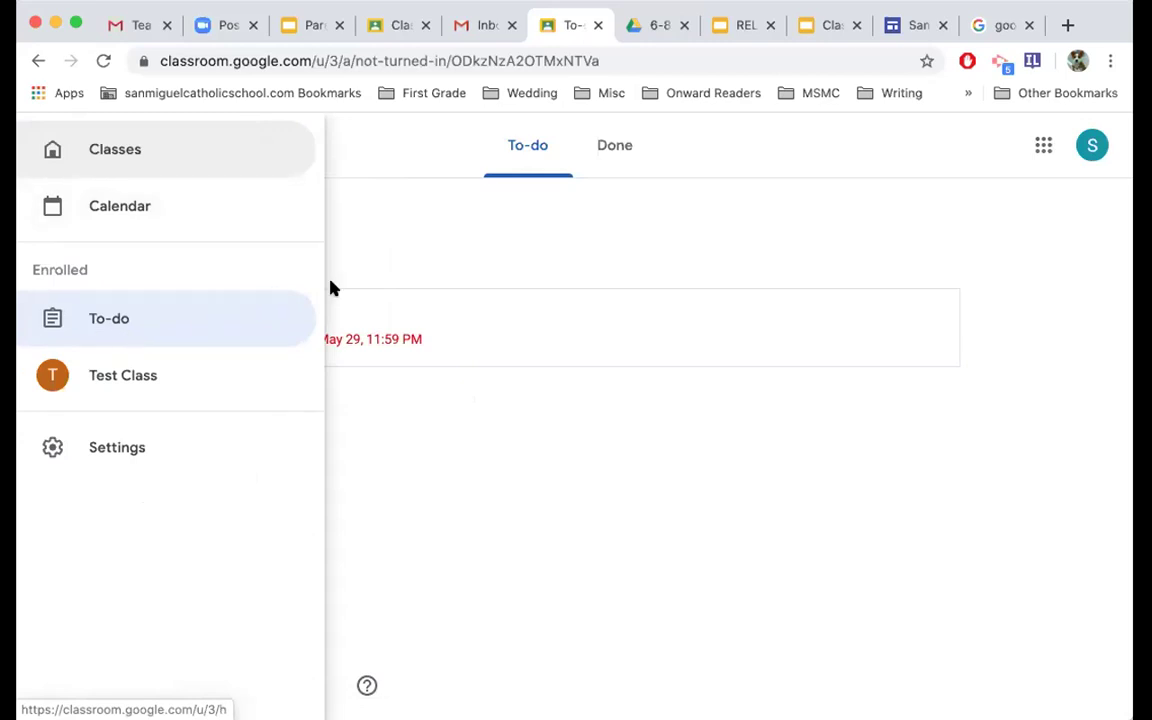
pyautogui.click(262, 327)
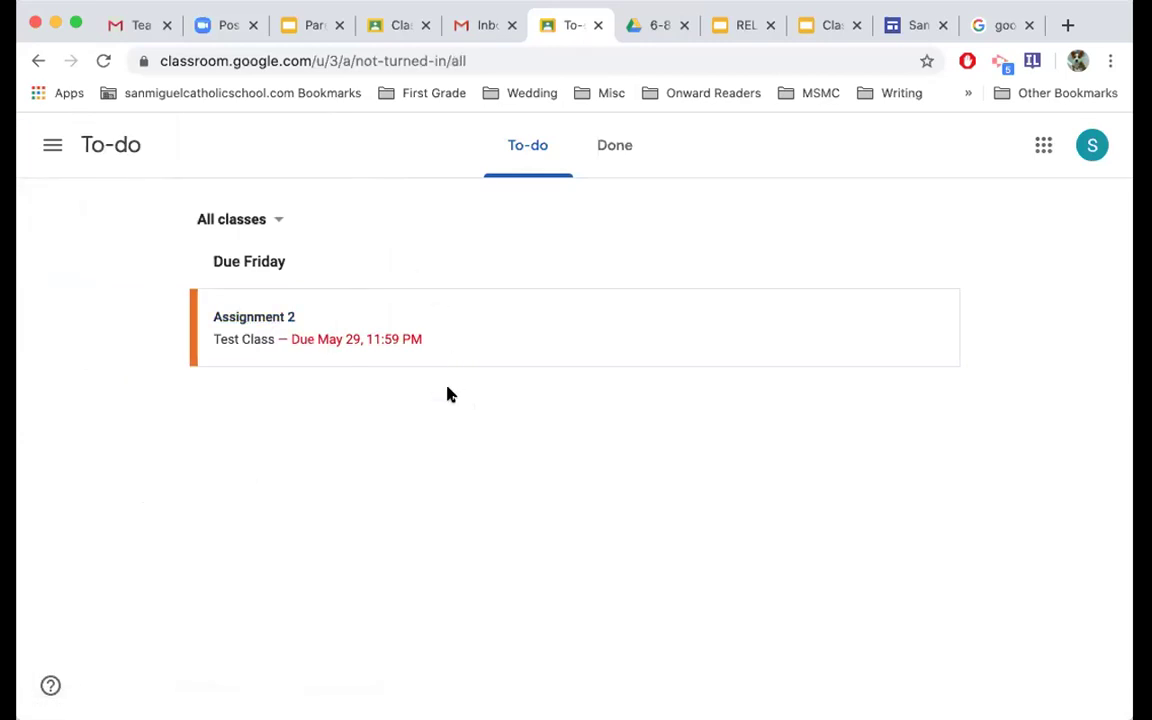
pyautogui.click(620, 158)
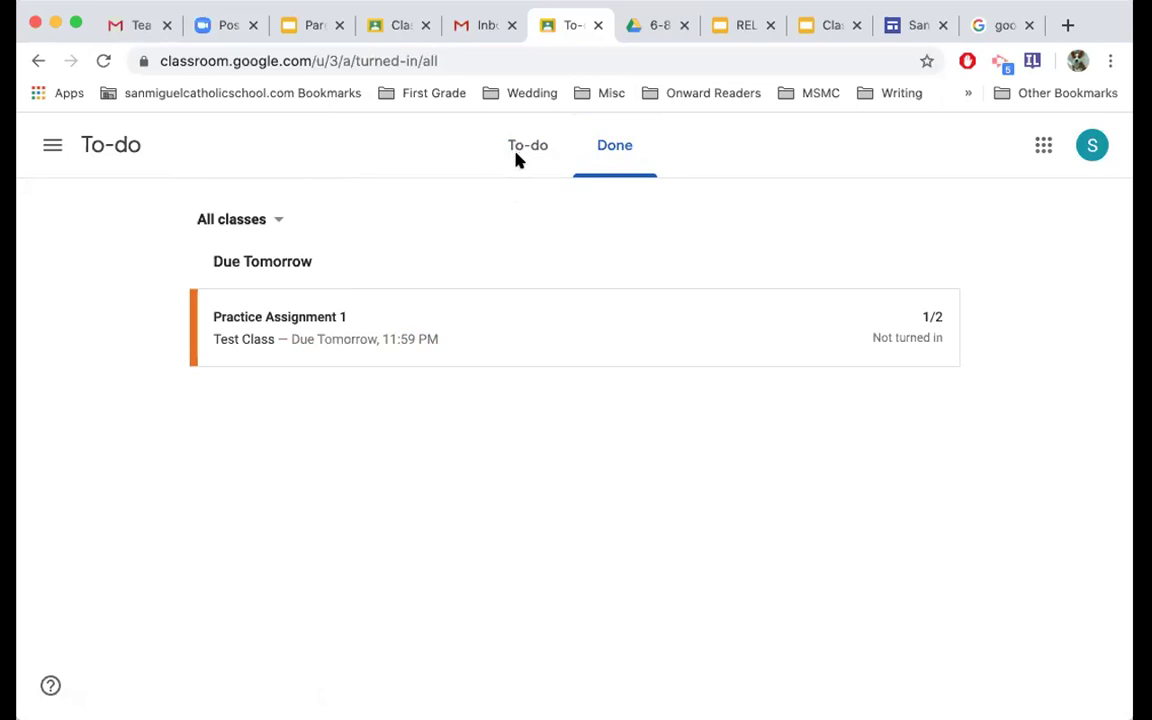
# Switch from the completed assignments to the Test Class stream.
pyautogui.click(51, 148)
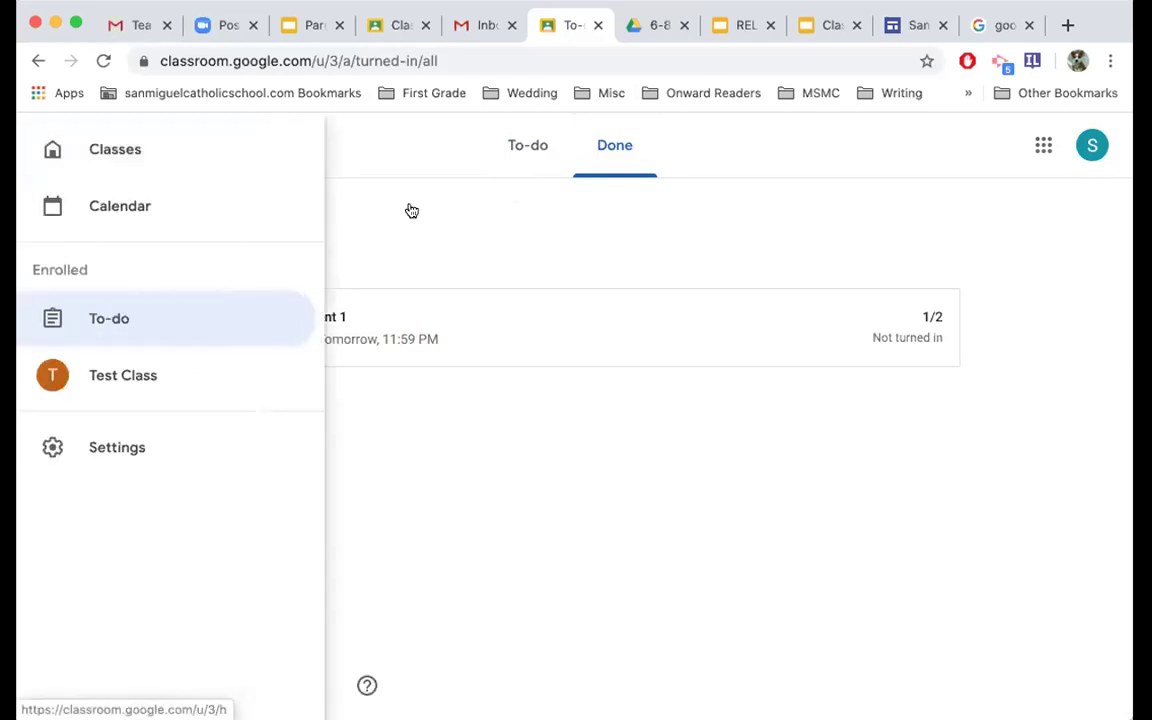
pyautogui.click(406, 211)
pyautogui.click(53, 150)
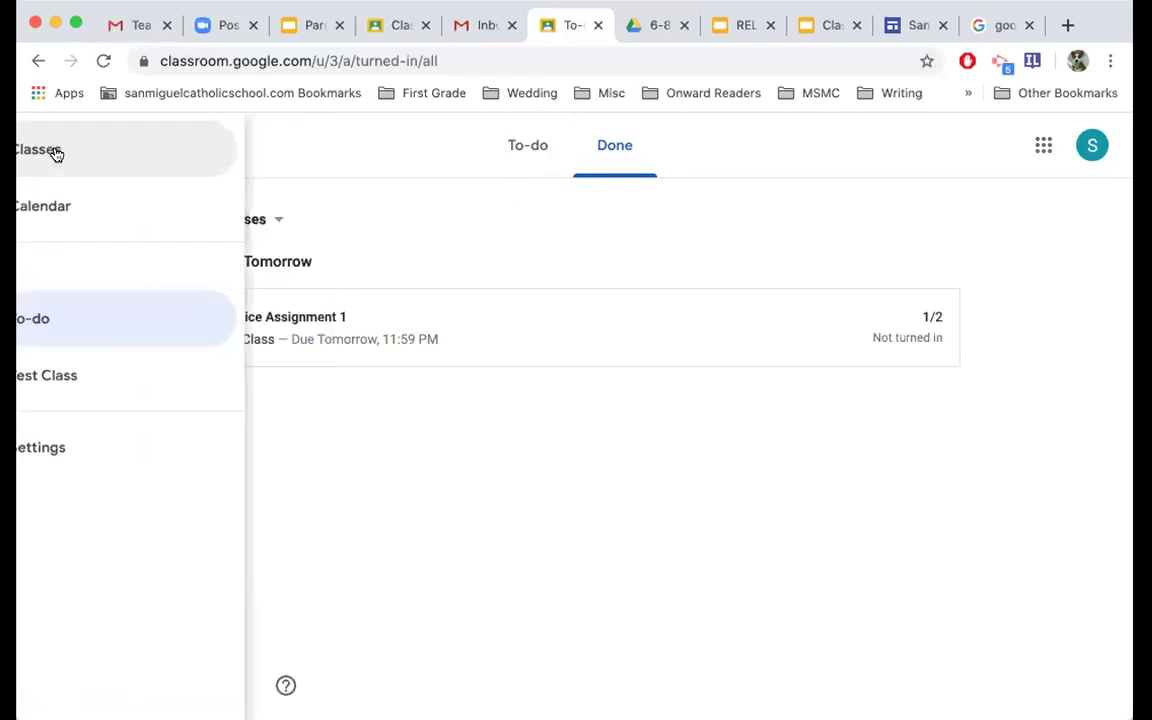
pyautogui.click(80, 388)
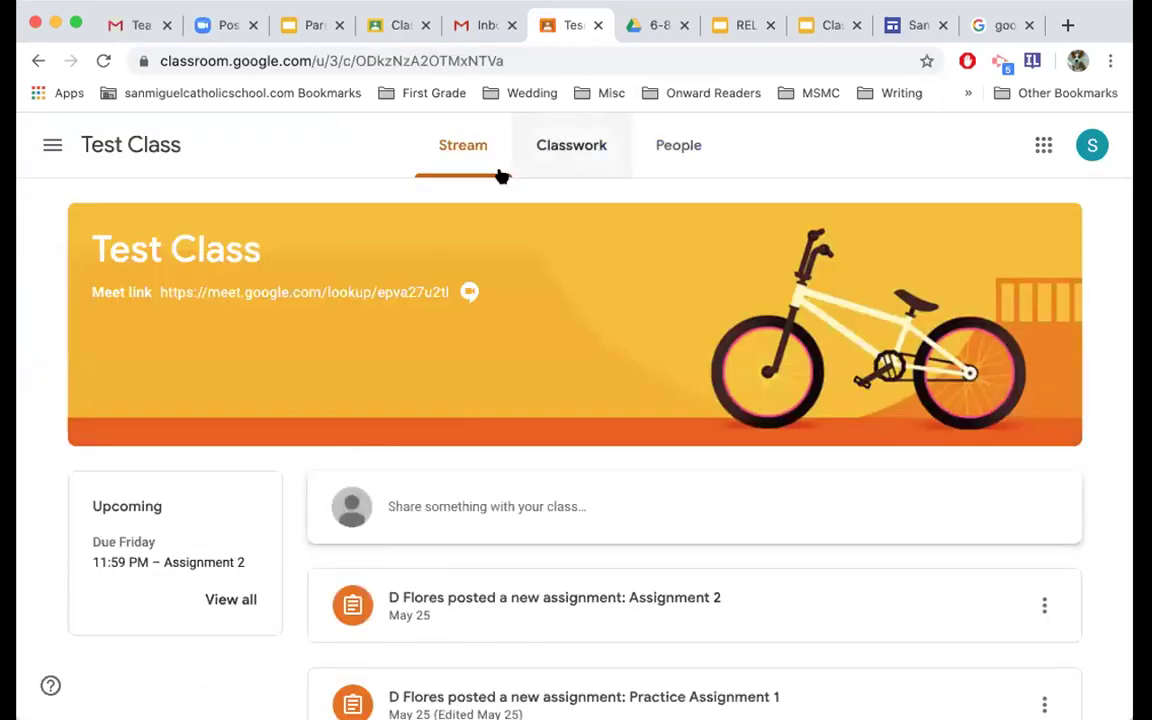
# Return to the student's To-do list for all classes and recheck the Done assignments.
pyautogui.click(53, 144)
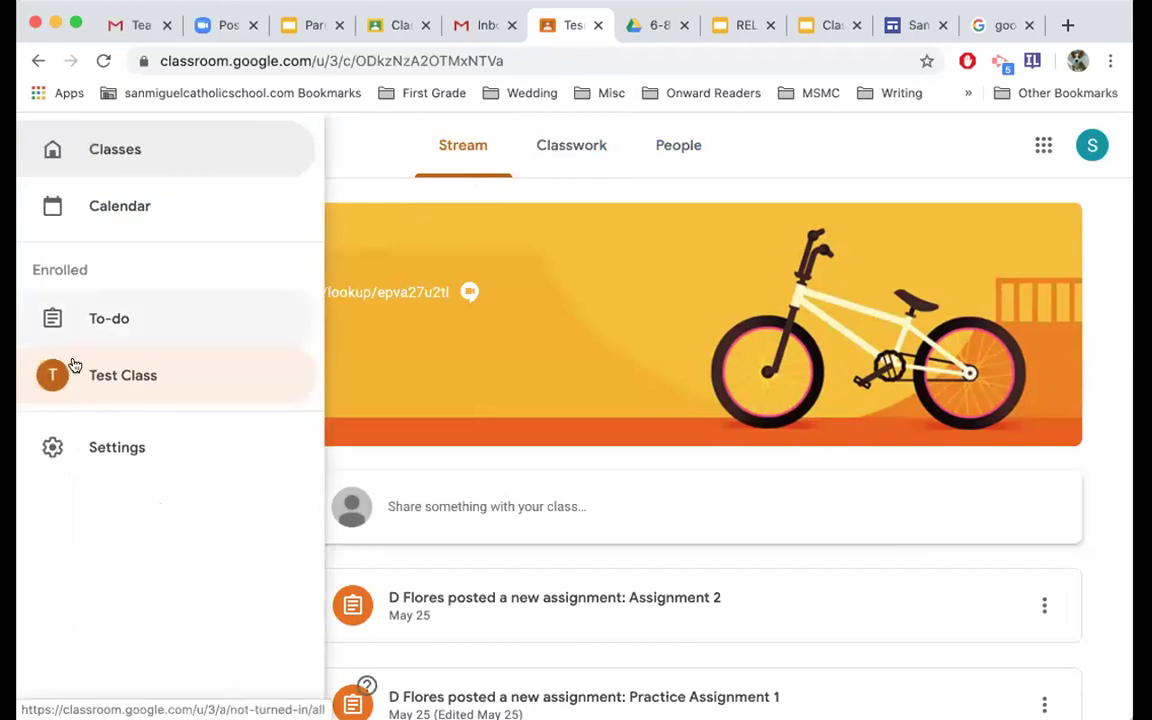
pyautogui.click(88, 330)
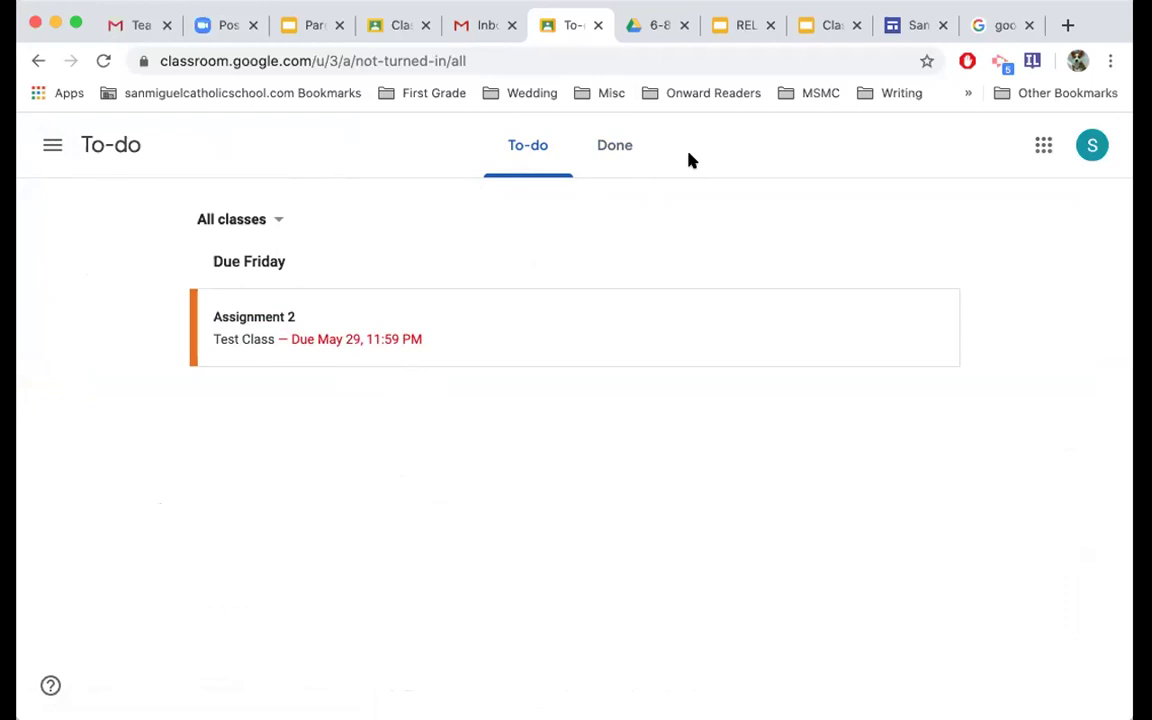
pyautogui.click(620, 155)
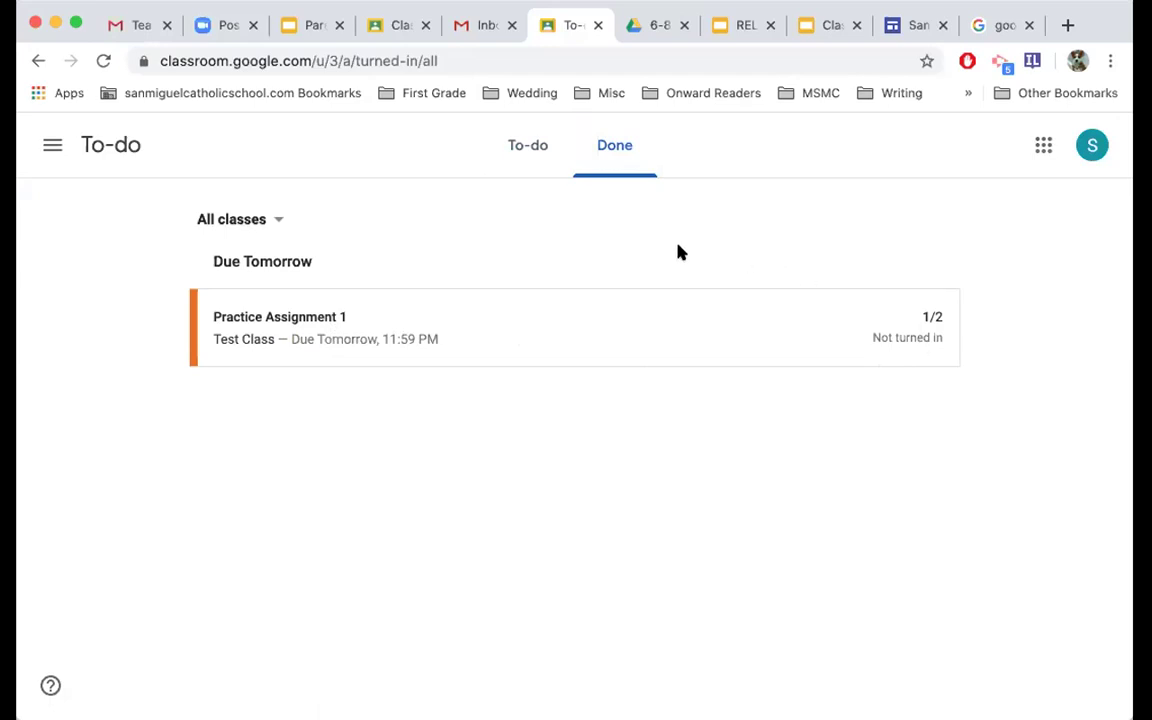
# Open Test Class and examine its stream, including the upcoming work, assignment announcements and the teacher's post.
pyautogui.click(53, 146)
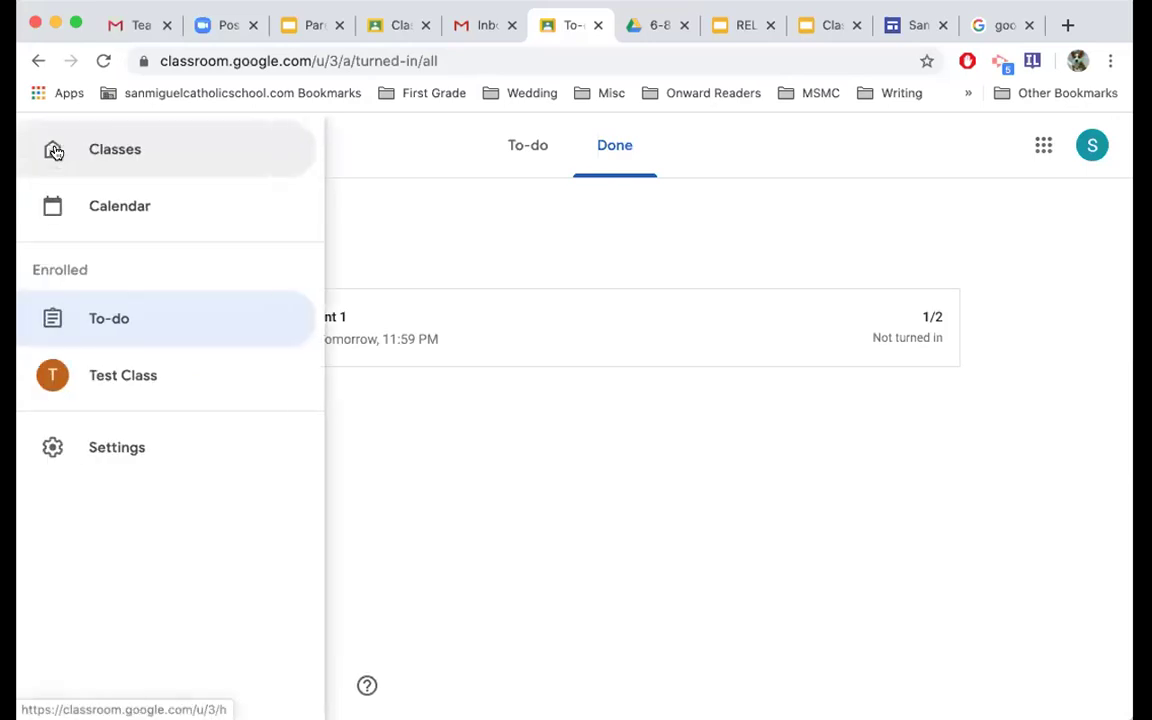
pyautogui.click(69, 376)
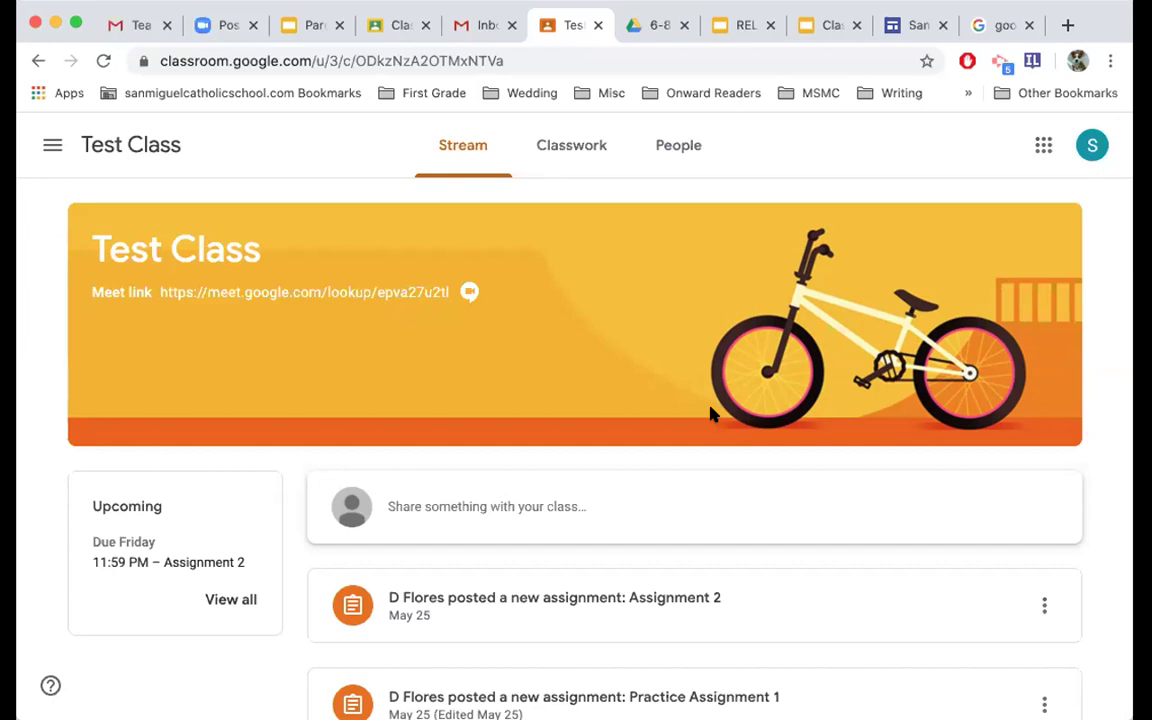
pyautogui.scroll(-2, 711, 413)
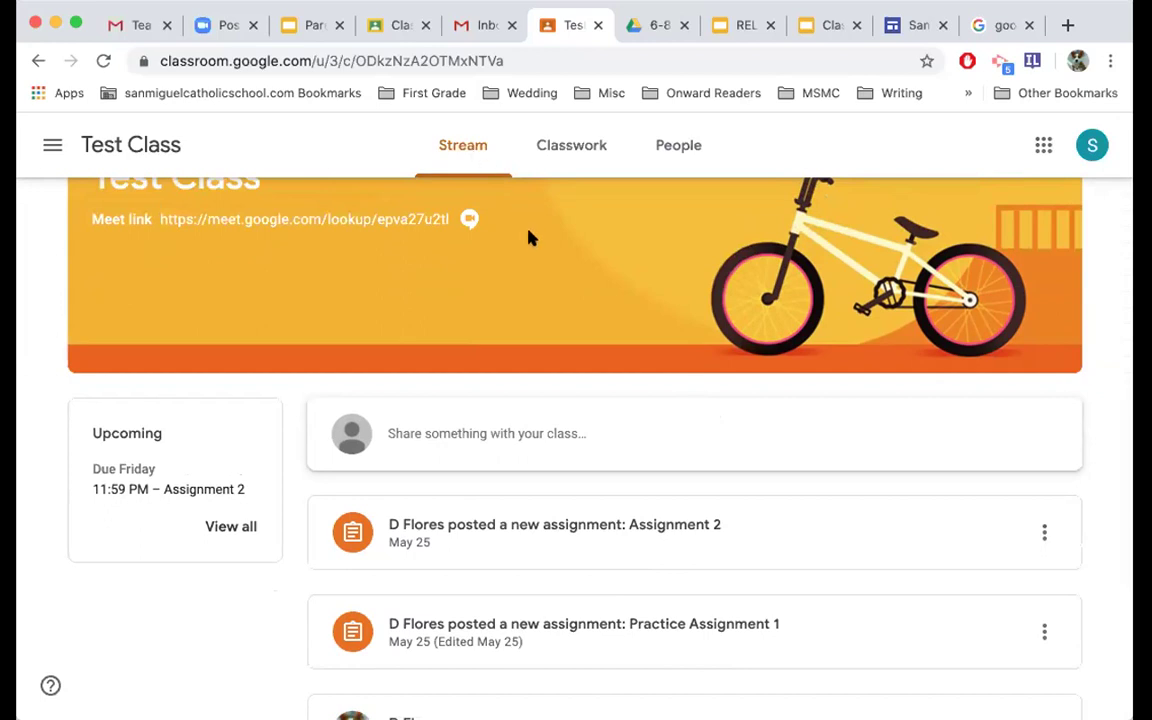
pyautogui.scroll(-1, 546, 338)
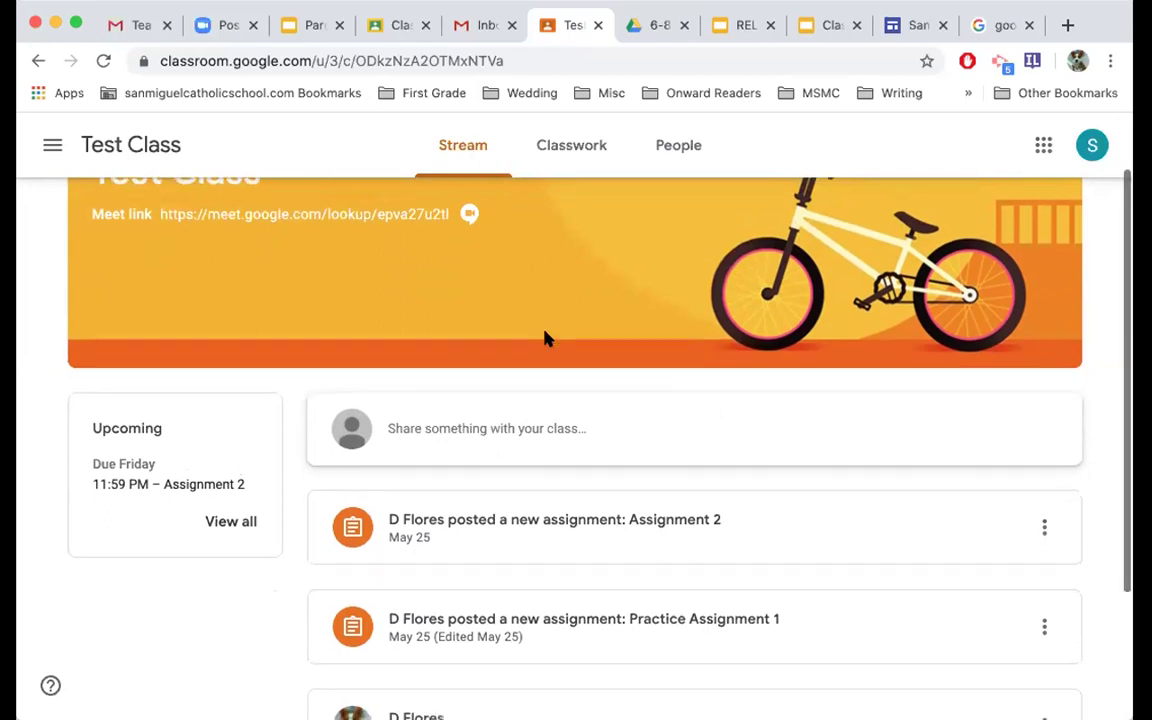
pyautogui.scroll(-2, 546, 338)
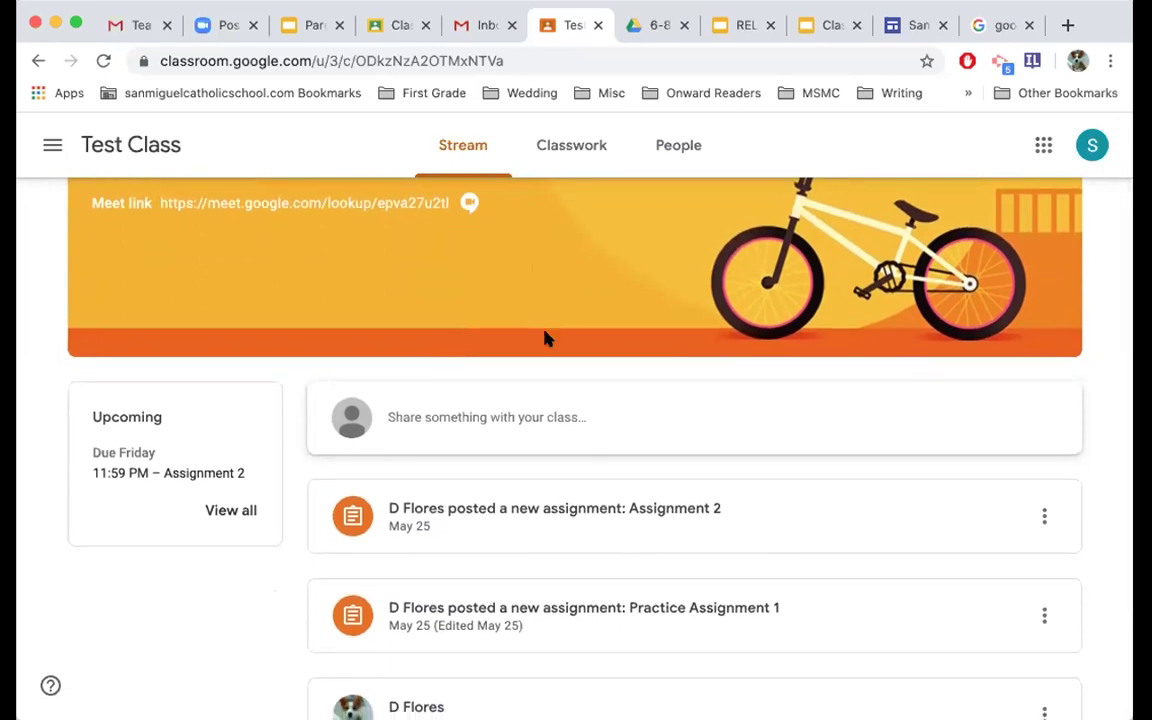
pyautogui.scroll(-3, 546, 338)
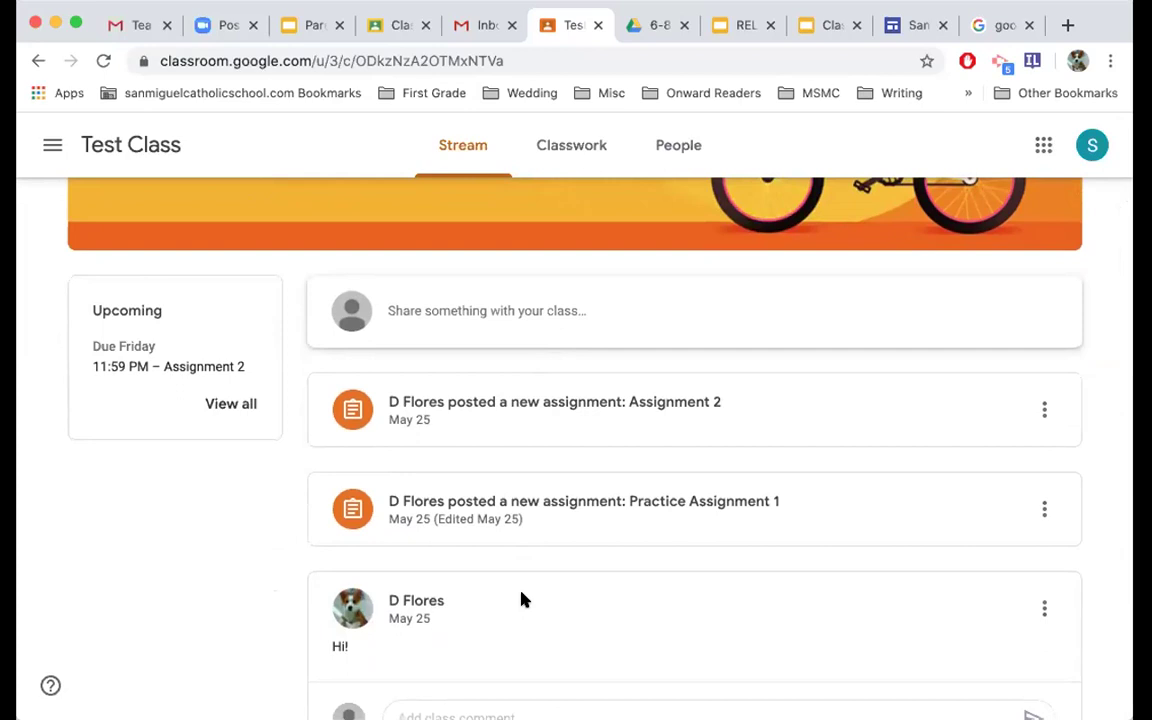
pyautogui.scroll(-2, 522, 598)
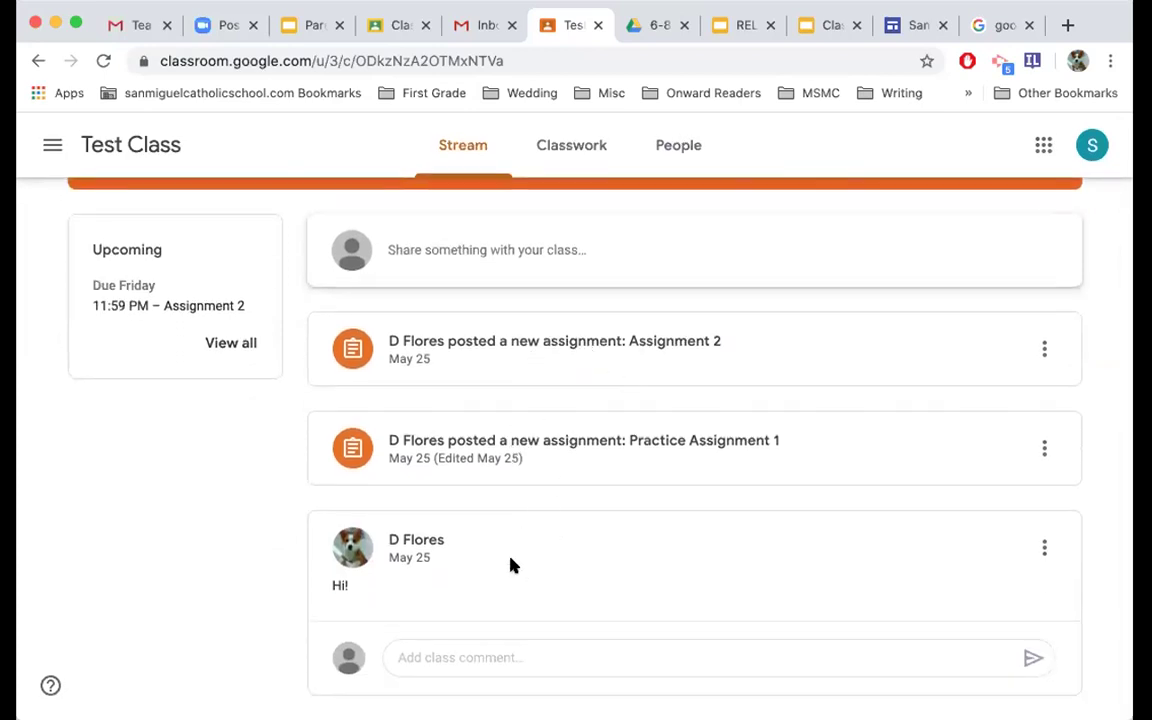
# Open Practice Assignment 1 from the stream, look over its instructions, rubric and work area, and return to the Test Class stream.
pyautogui.click(553, 437)
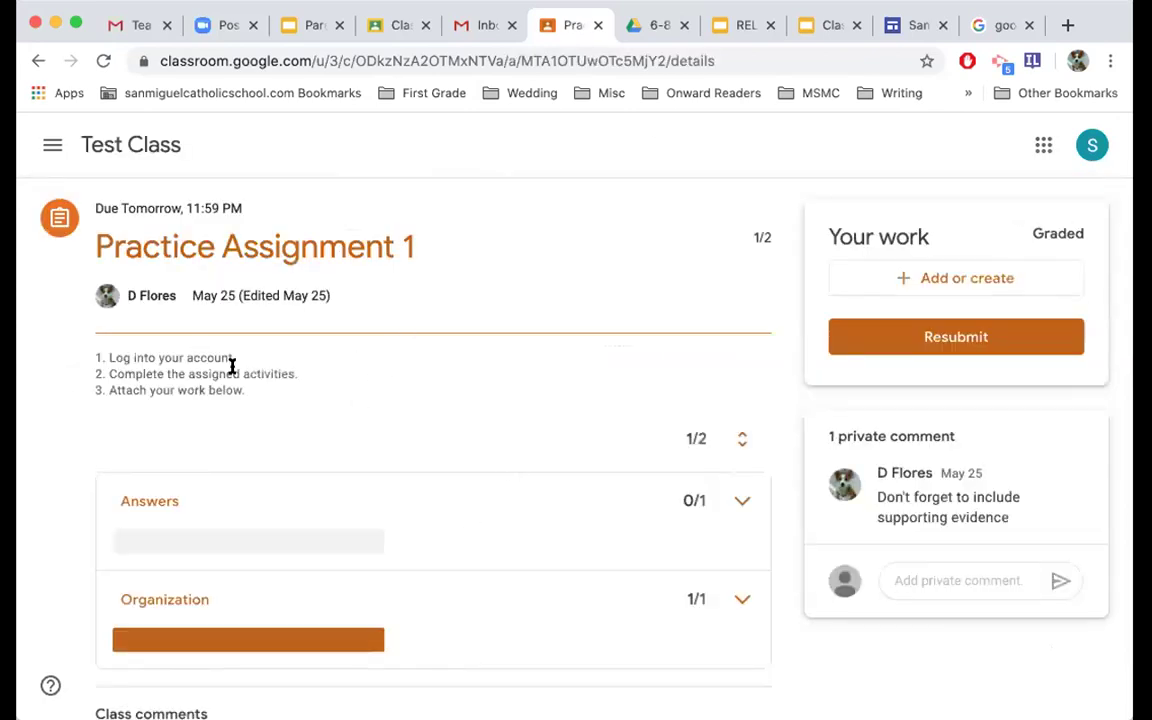
pyautogui.scroll(-2, 393, 581)
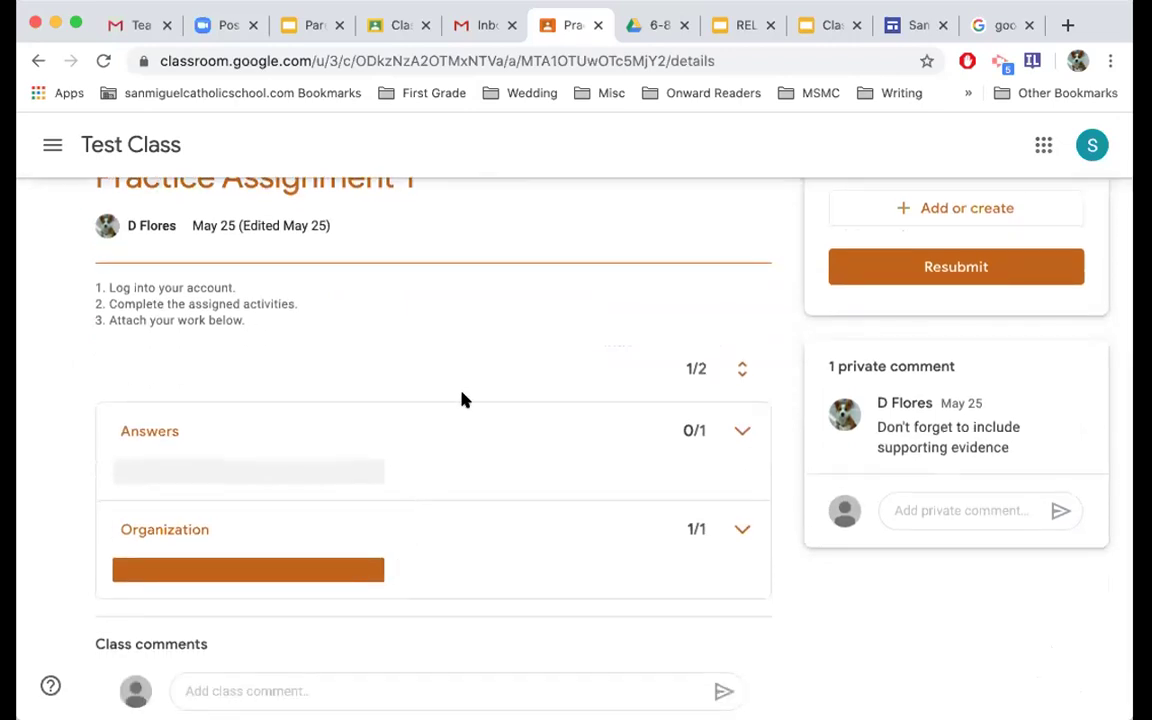
pyautogui.scroll(2, 465, 385)
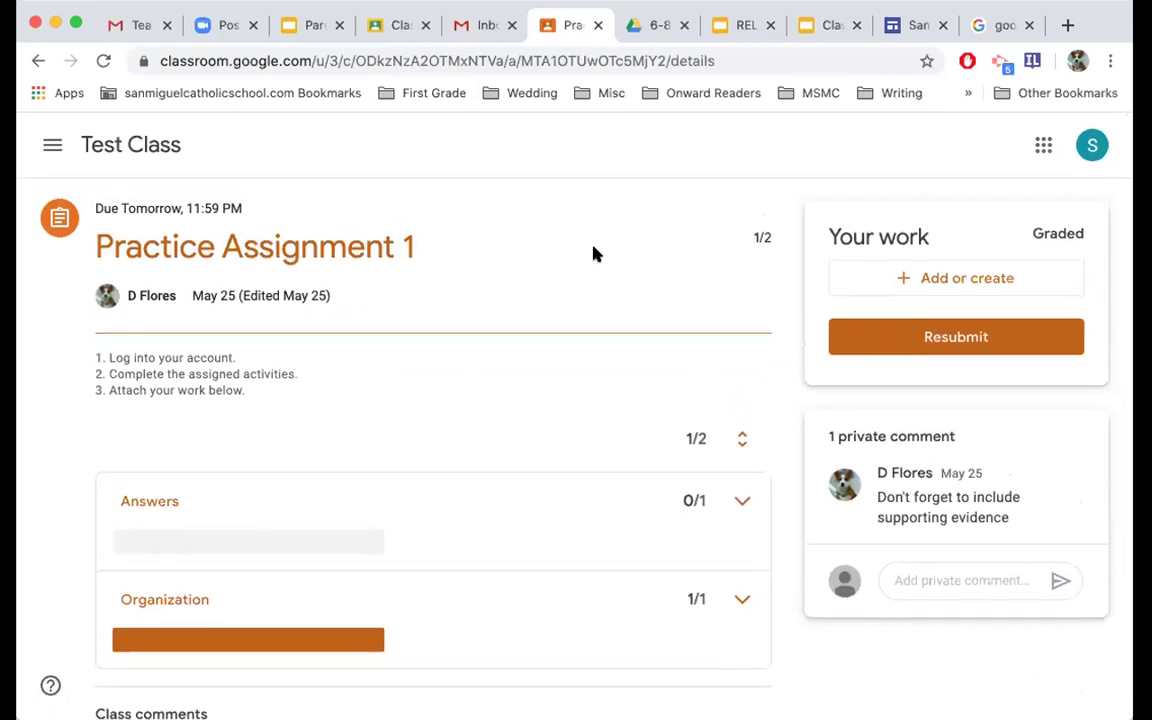
pyautogui.click(86, 145)
pyautogui.scroll(3, 514, 231)
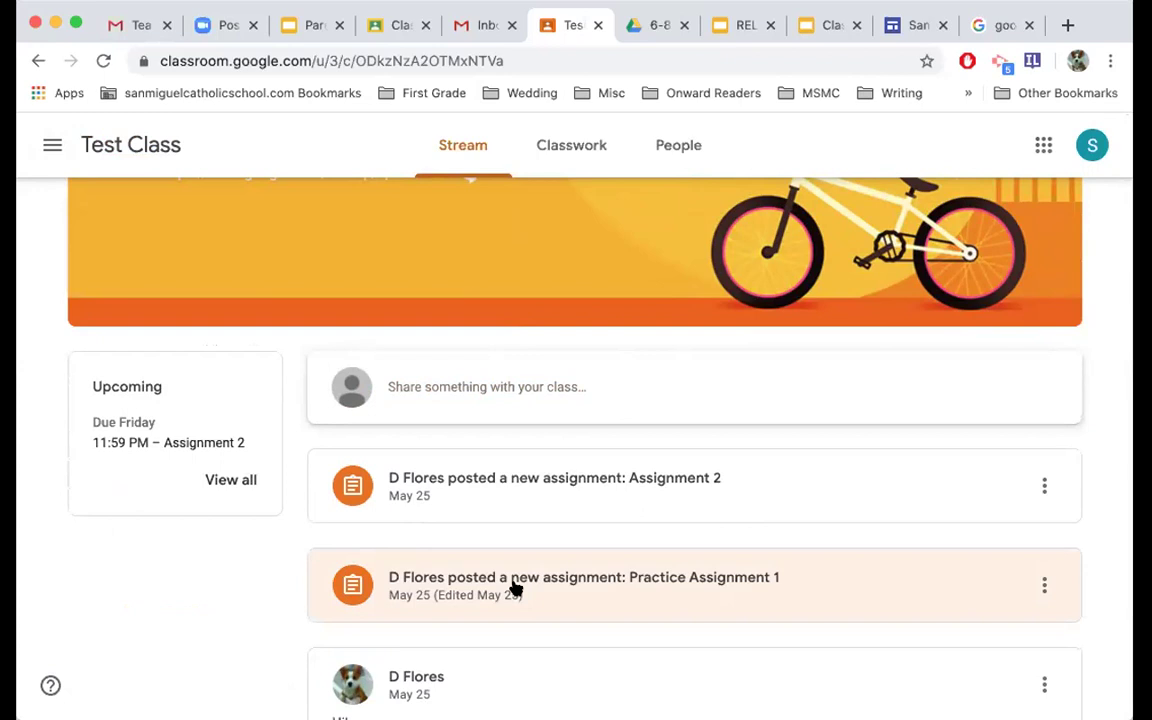
# Reopen Practice Assignment 1, expand the Answers rubric criterion to view its description and points, and collapse it again.
pyautogui.click(515, 587)
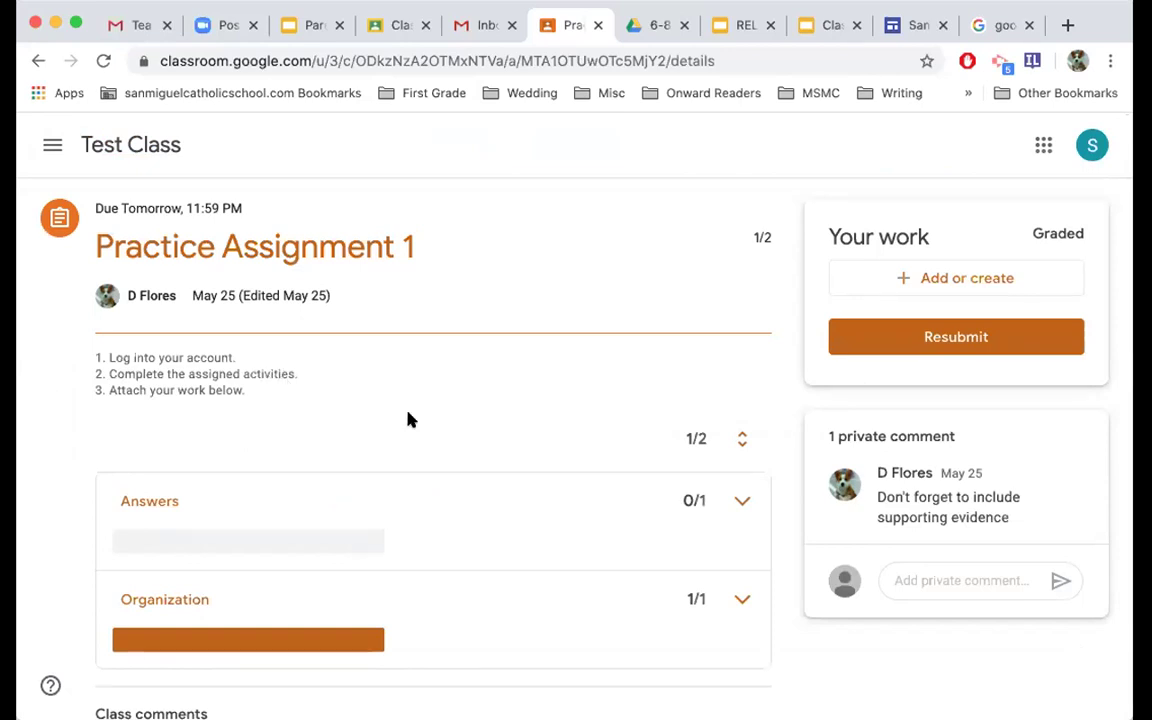
pyautogui.scroll(-1, 407, 420)
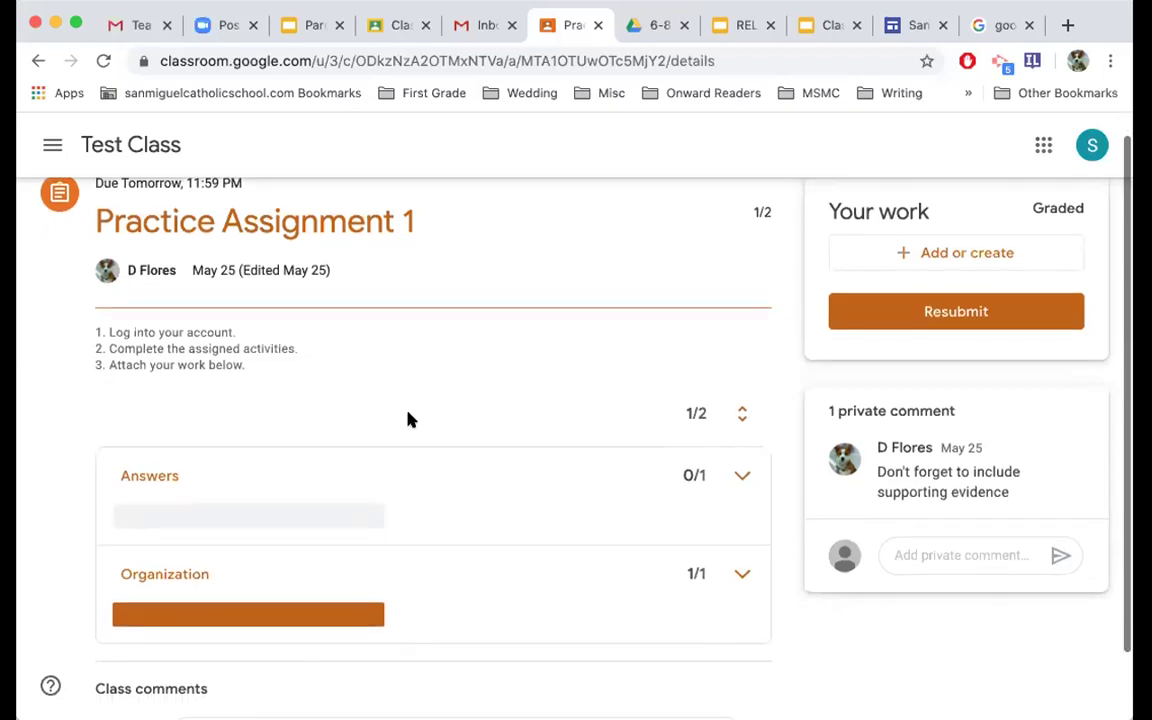
pyautogui.scroll(1, 407, 420)
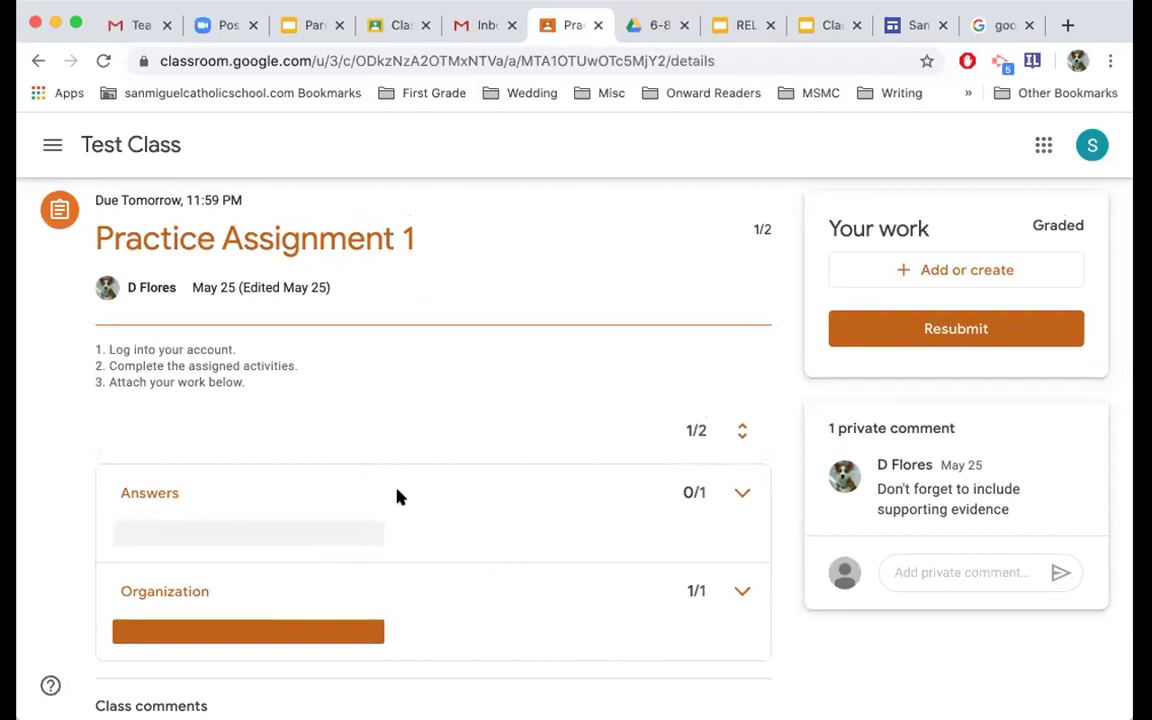
pyautogui.click(170, 495)
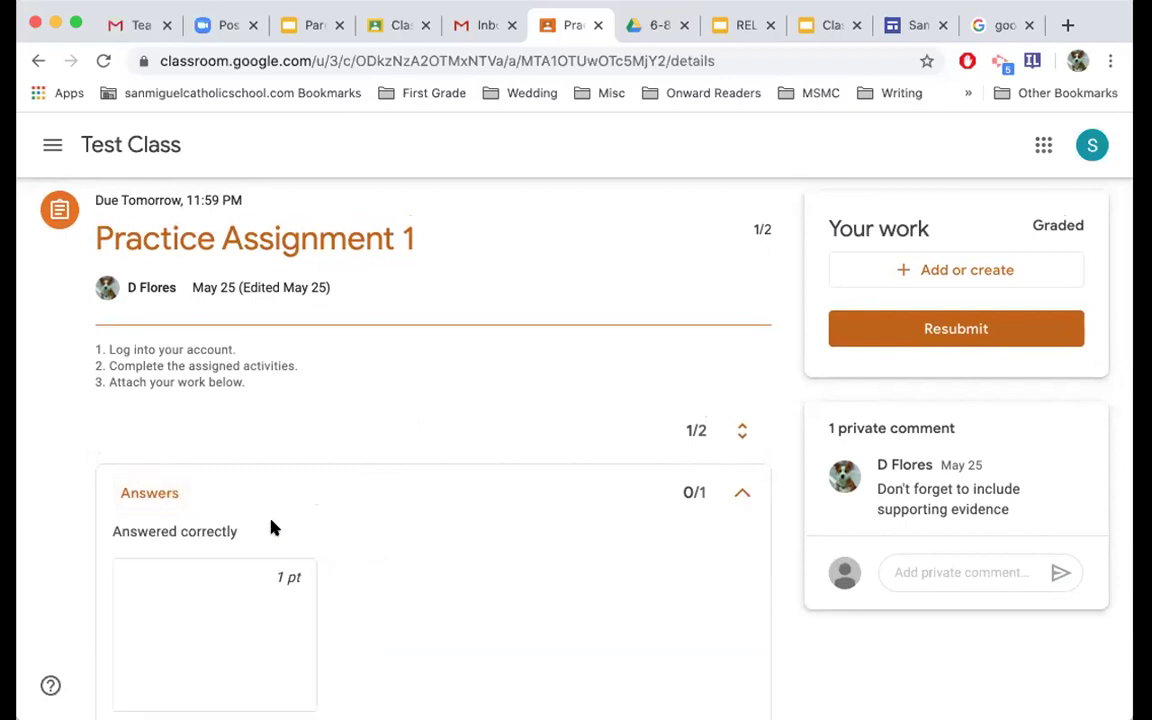
pyautogui.scroll(-1, 270, 527)
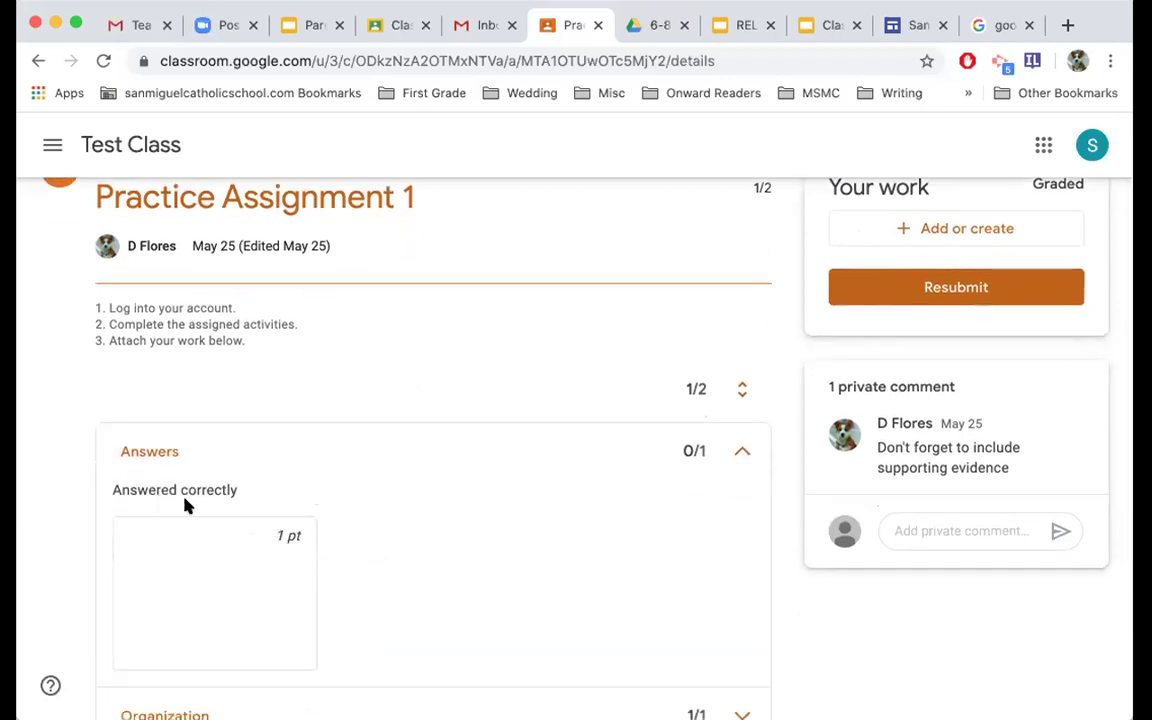
pyautogui.scroll(1, 376, 527)
pyautogui.click(157, 477)
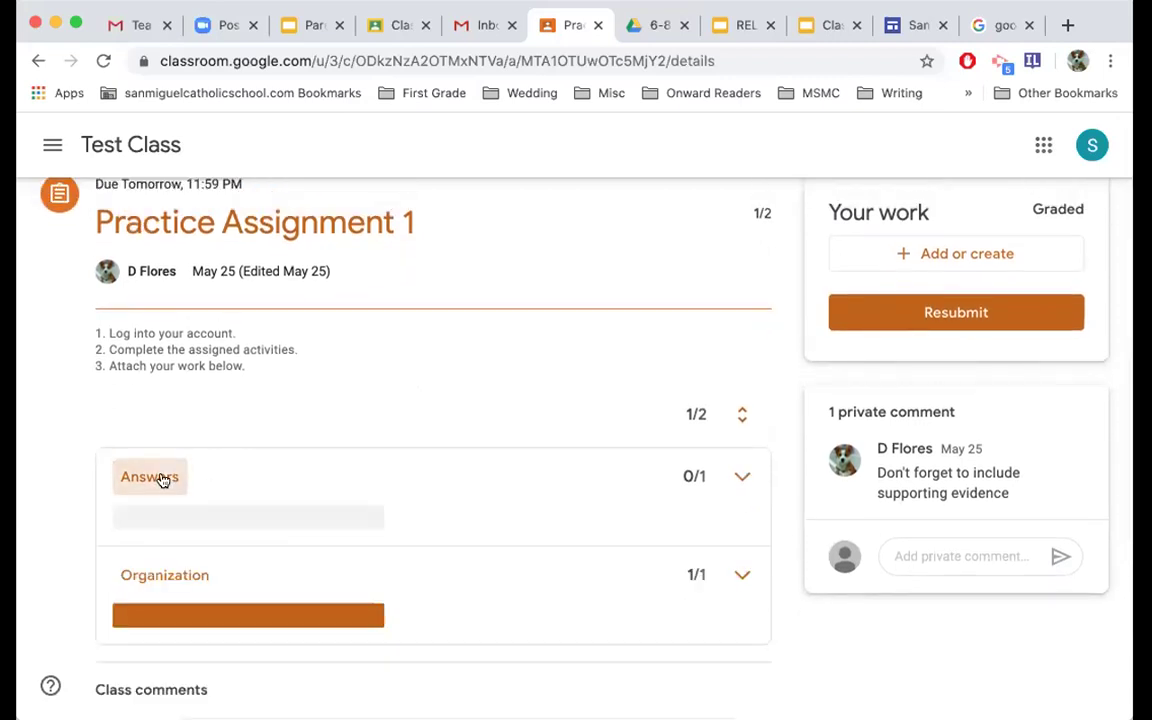
pyautogui.scroll(1, 1072, 278)
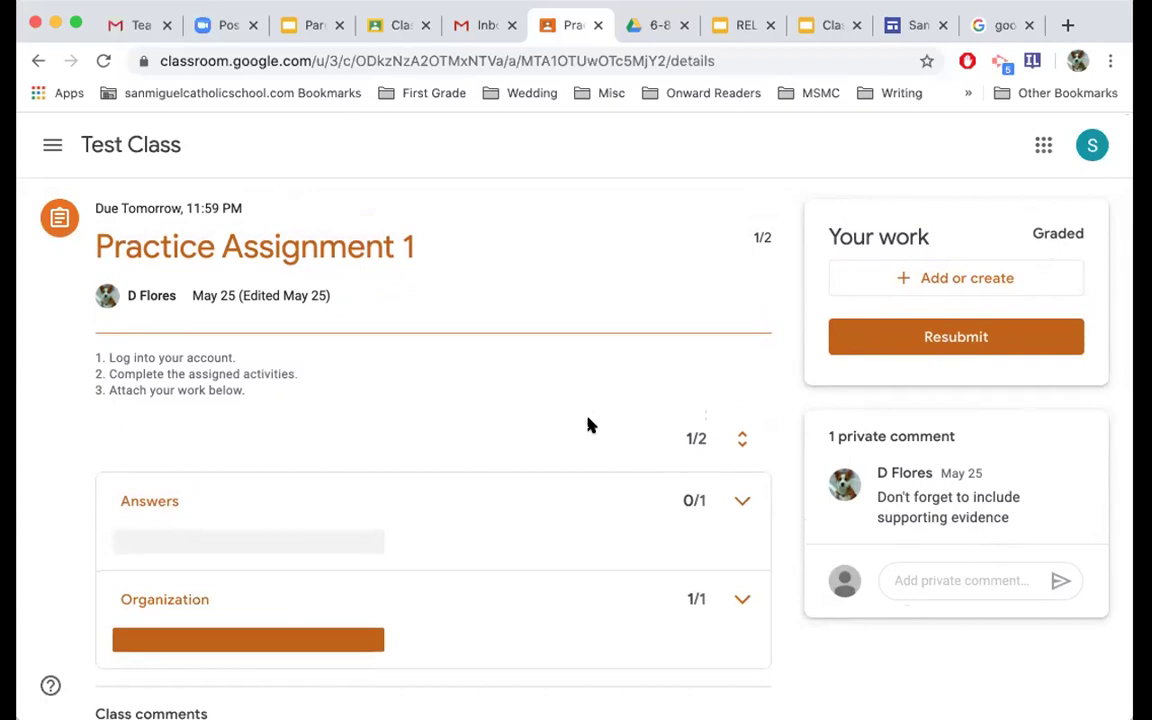
# Examine the teacher's private comment and the class comments area of Practice Assignment 1.
pyautogui.scroll(-1, 588, 425)
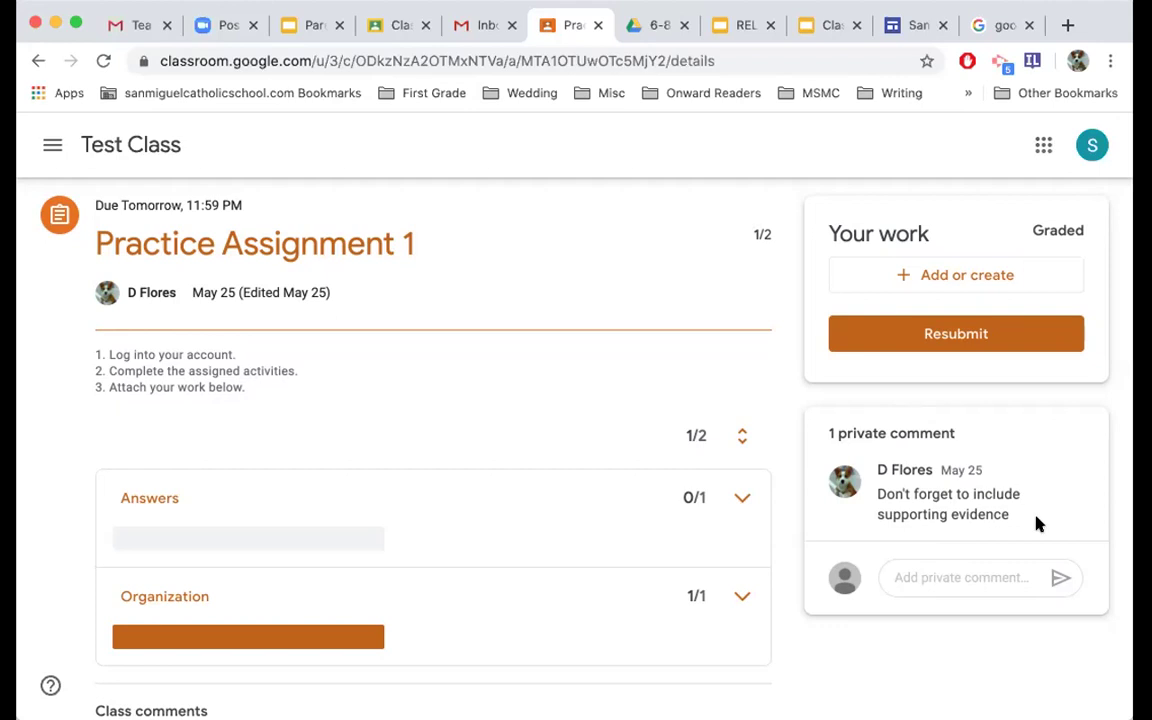
pyautogui.scroll(-2, 1037, 523)
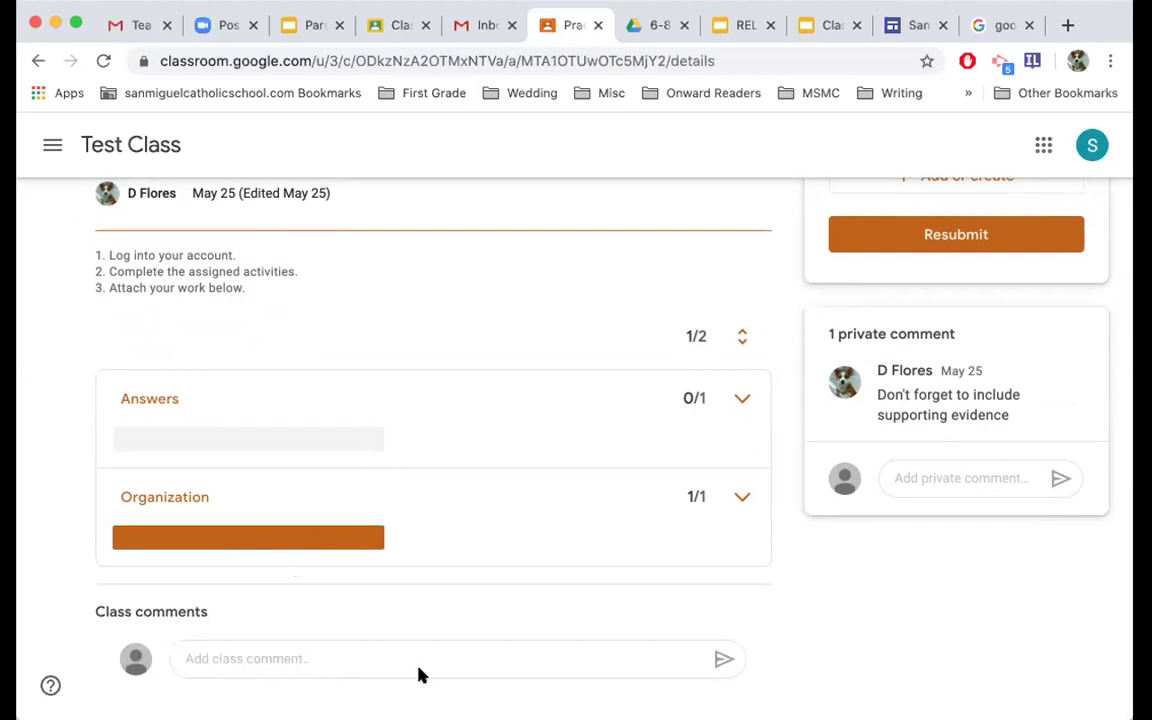
pyautogui.scroll(1, 916, 582)
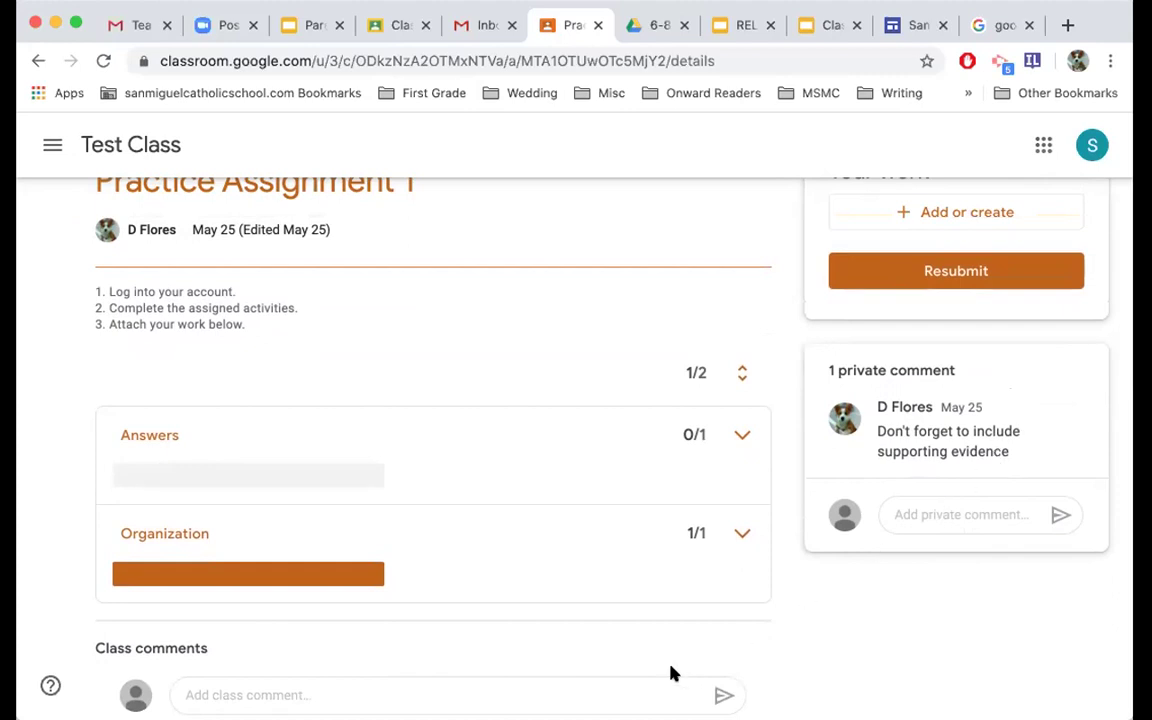
pyautogui.scroll(-1, 671, 674)
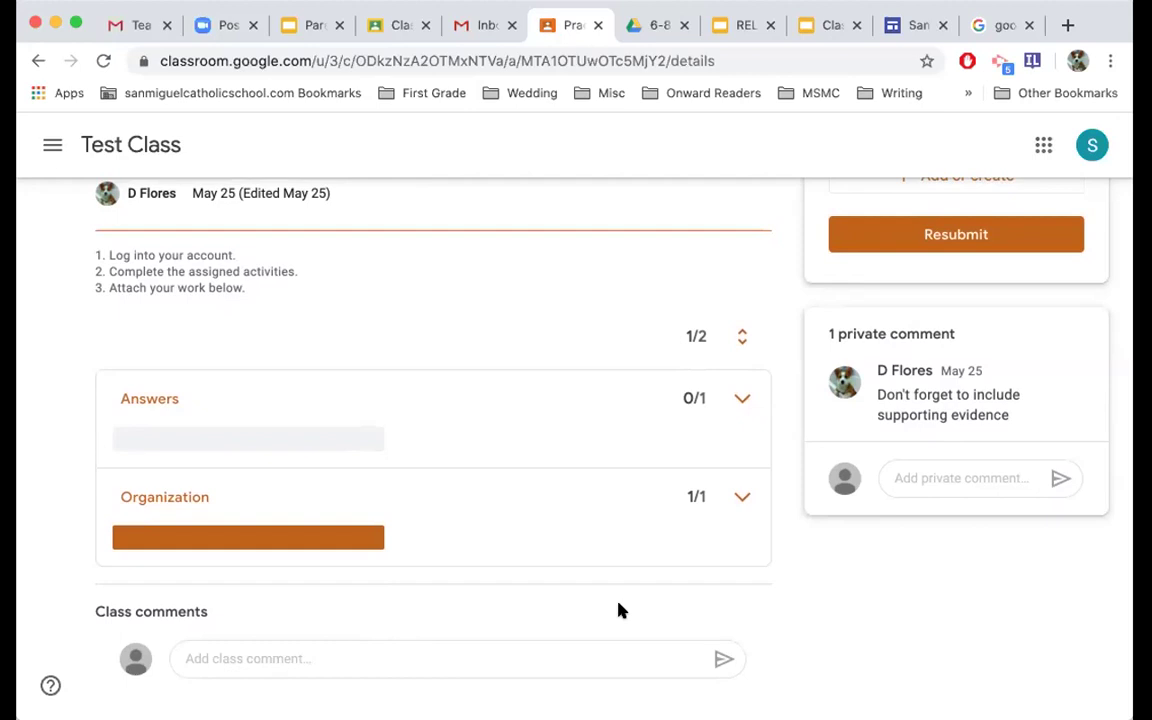
# Reply to the teacher's private comment on Practice Assignment 1 with a private comment saying the work will be resubmitted.
pyautogui.scroll(2, 823, 597)
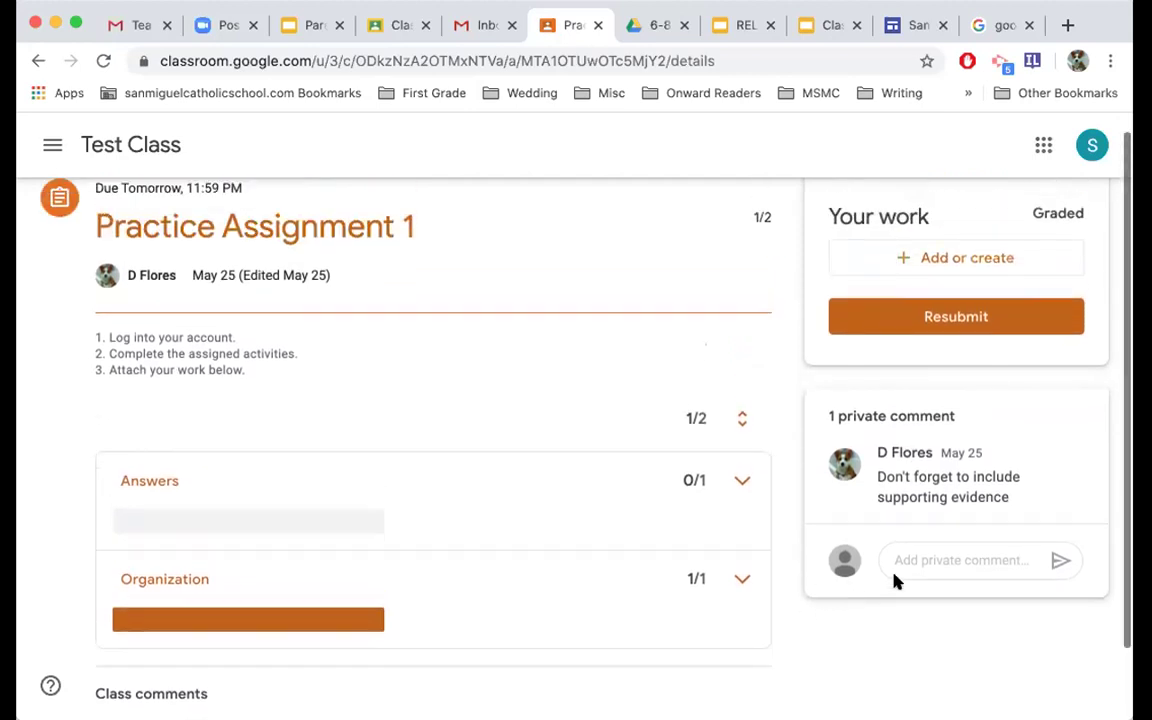
pyautogui.click(927, 561)
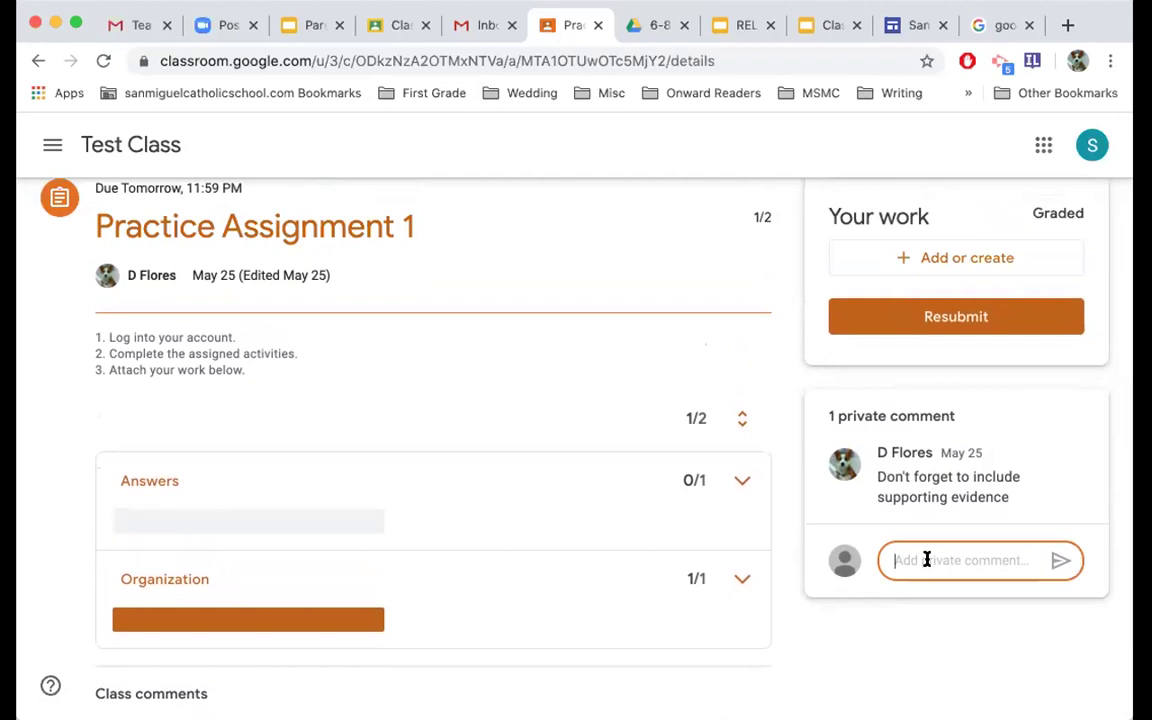
pyautogui.write('Ok, I')
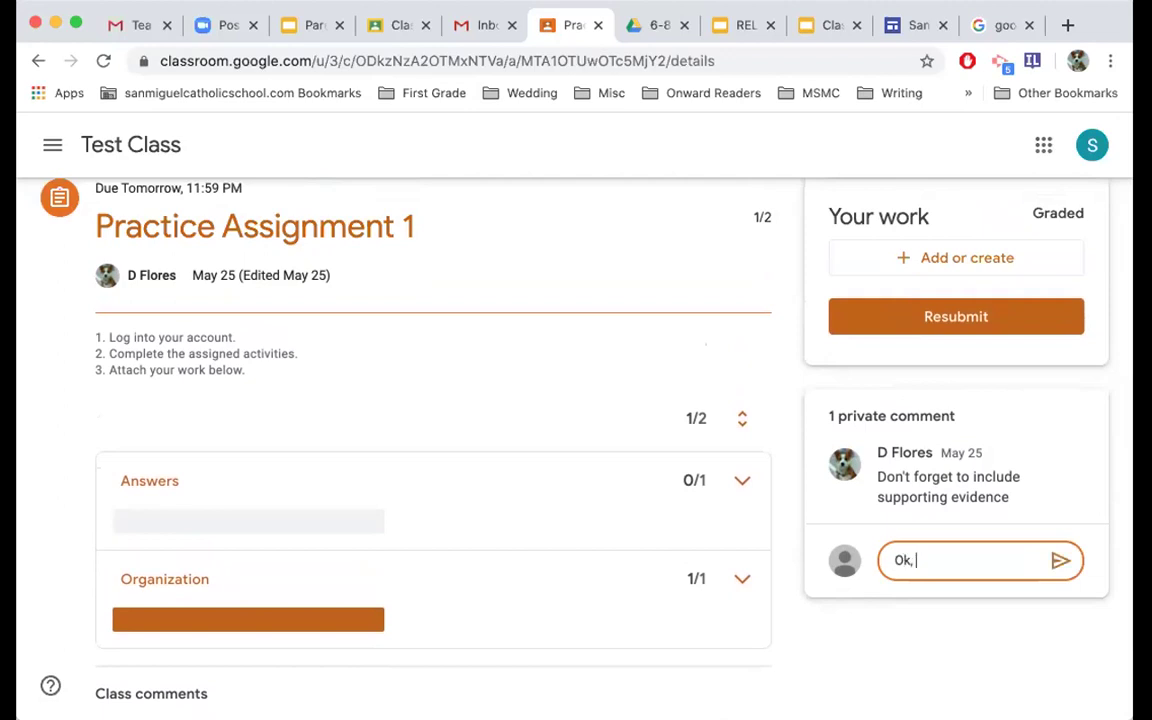
pyautogui.write('Mrs.Flores I will resubmit')
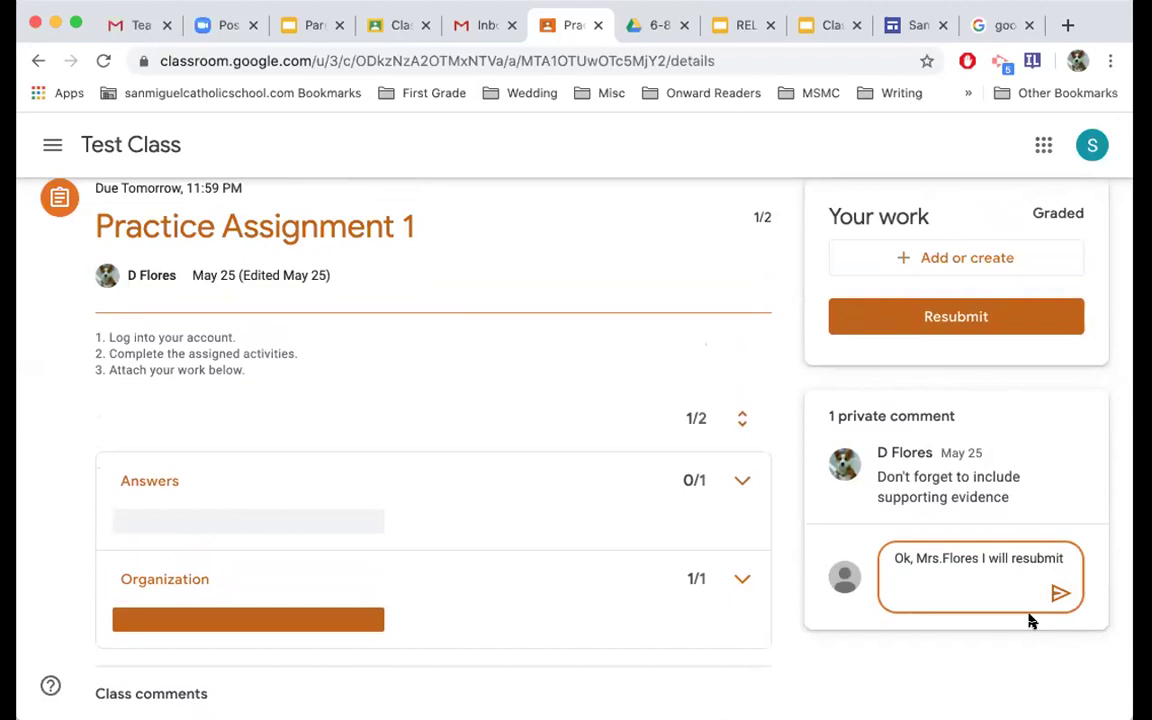
pyautogui.write(' it')
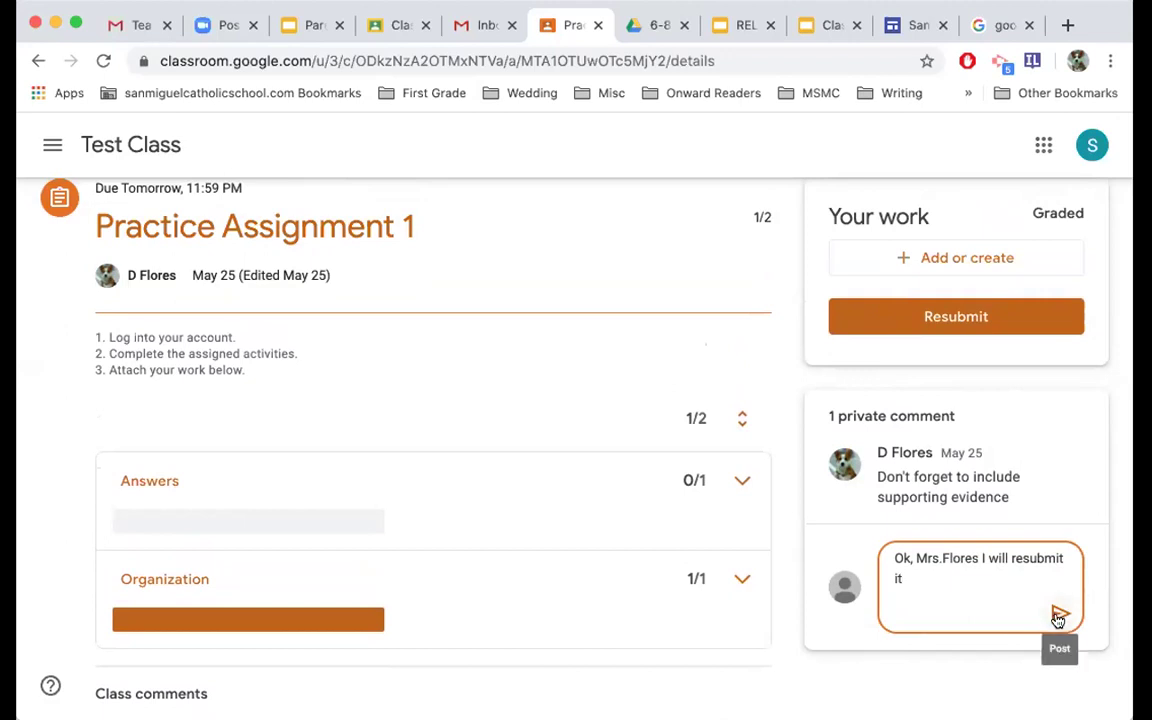
pyautogui.click(1058, 617)
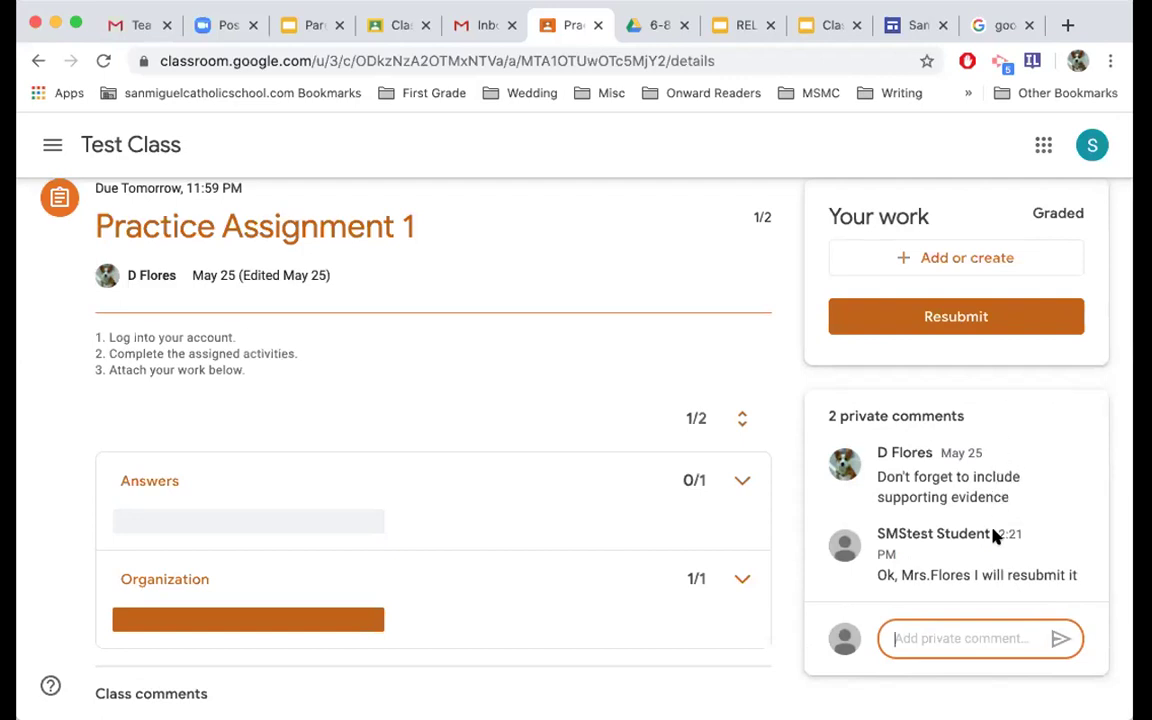
# Examine the options for attaching or creating work in Practice Assignment 1, then look over its instructions and rubric.
pyautogui.scroll(1, 1078, 481)
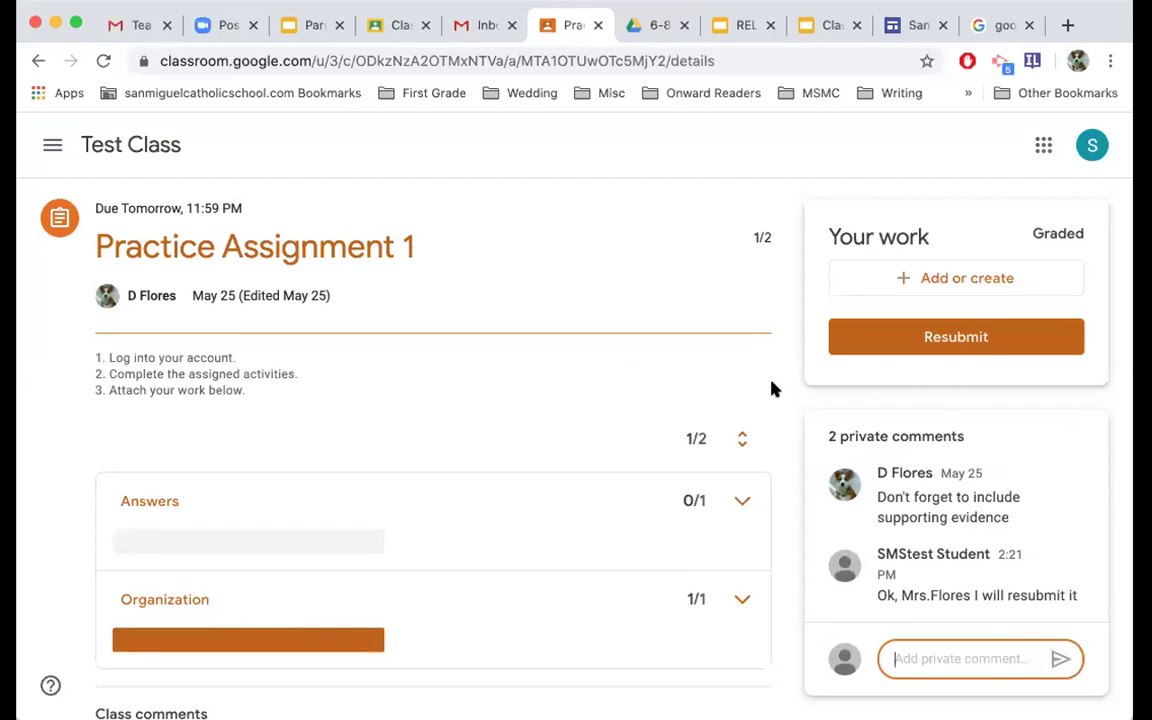
pyautogui.click(938, 280)
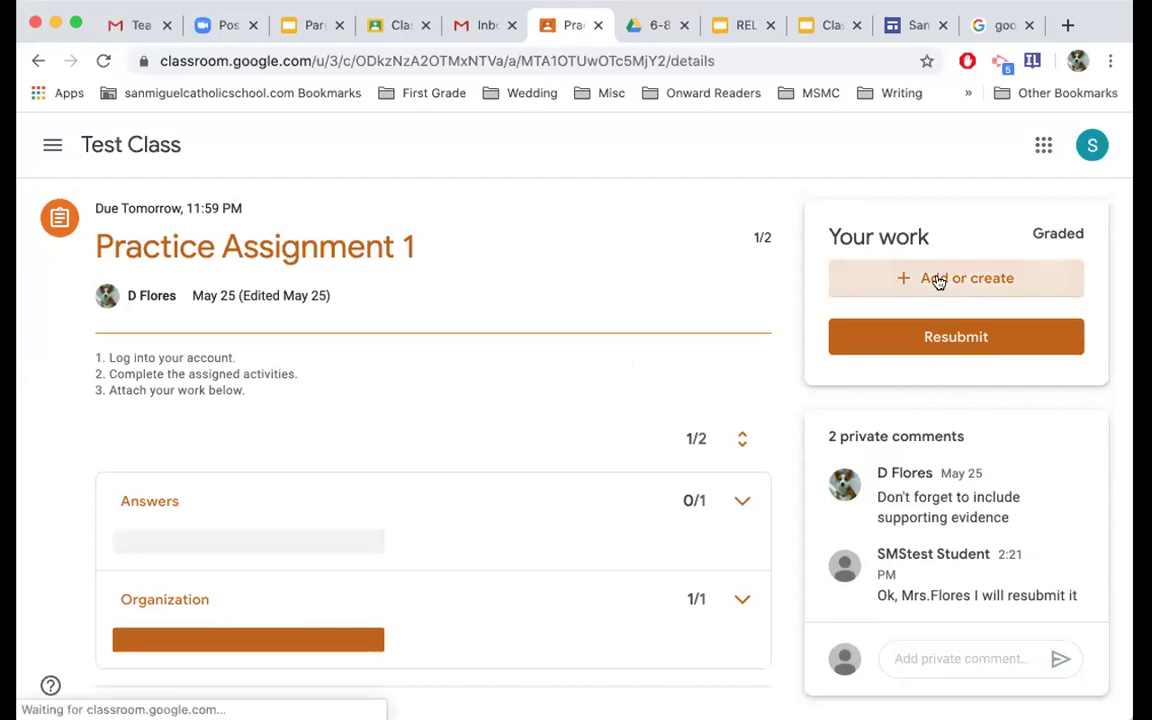
pyautogui.scroll(-1, 930, 515)
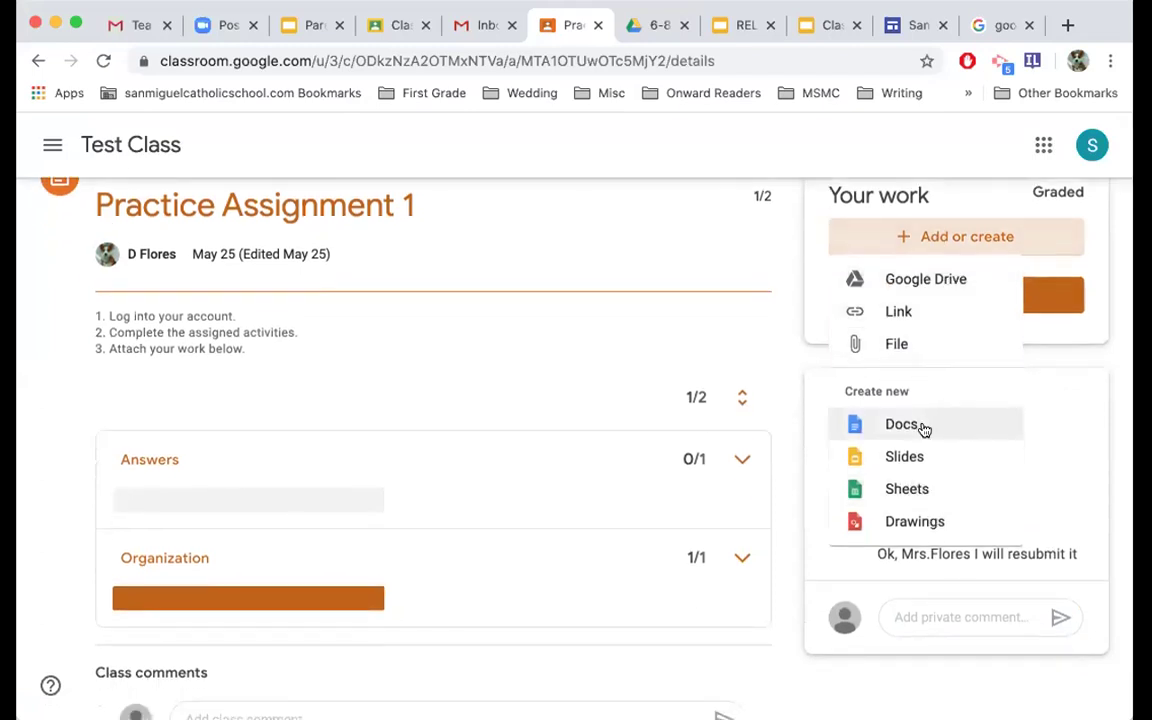
pyautogui.scroll(1, 927, 420)
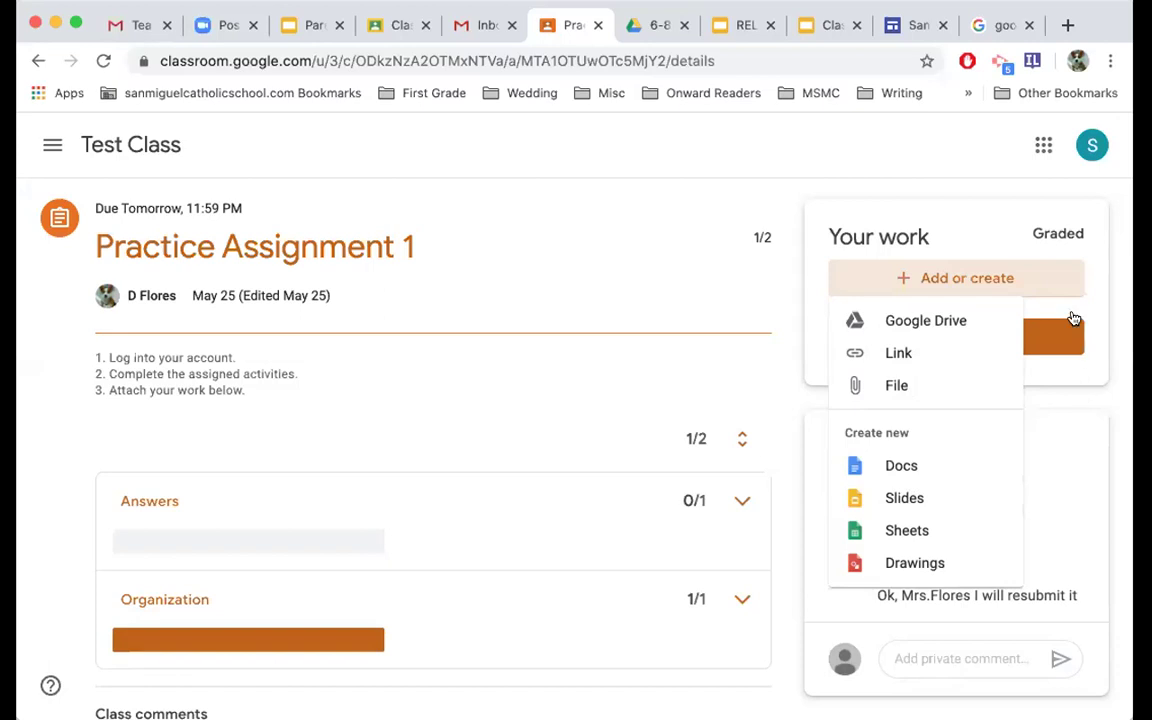
pyautogui.click(1054, 283)
pyautogui.click(1058, 285)
pyautogui.click(775, 287)
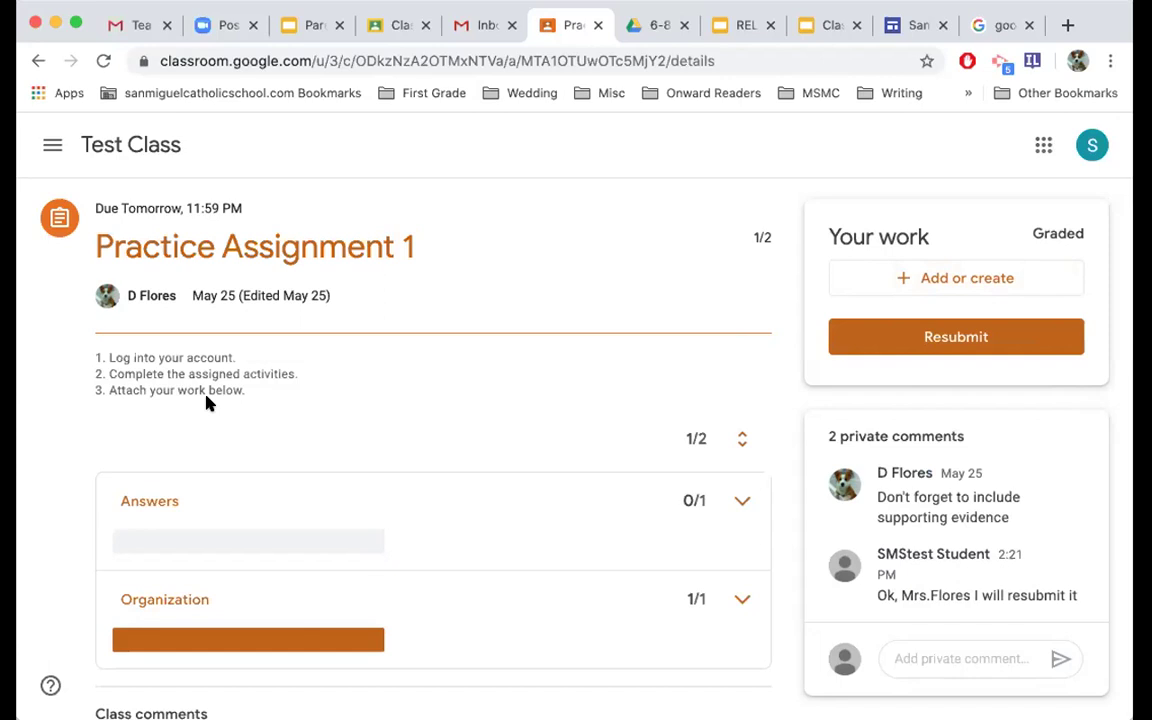
pyautogui.scroll(-2, 207, 401)
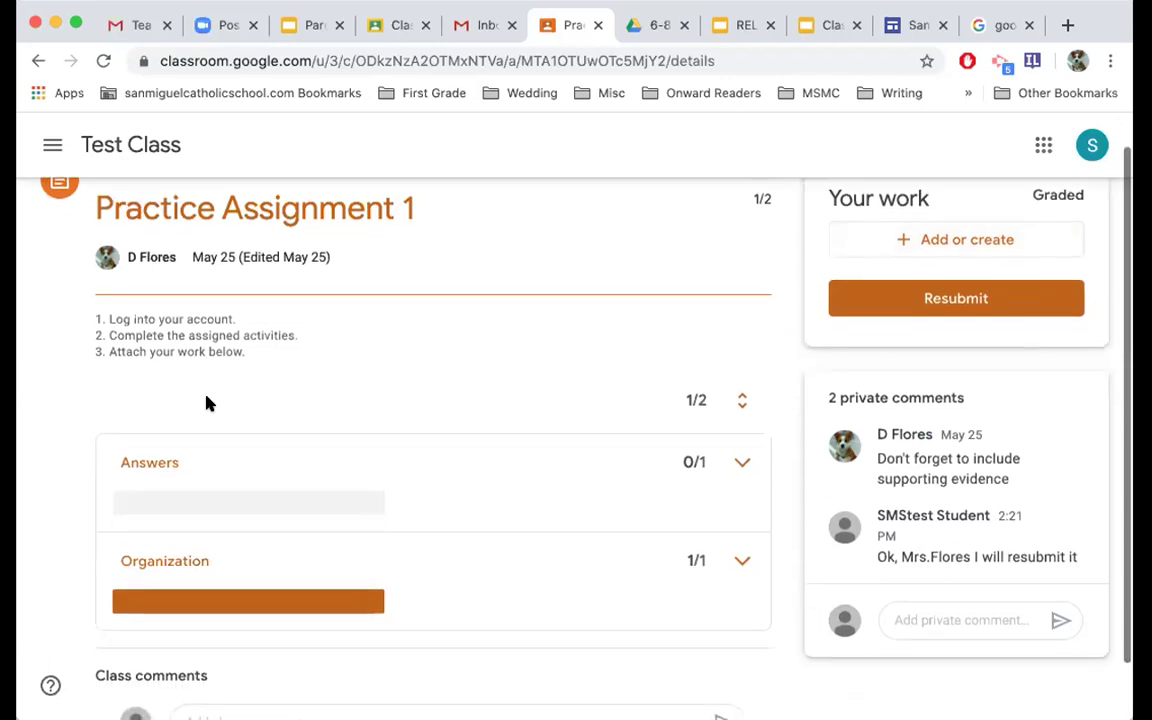
pyautogui.scroll(1, 207, 401)
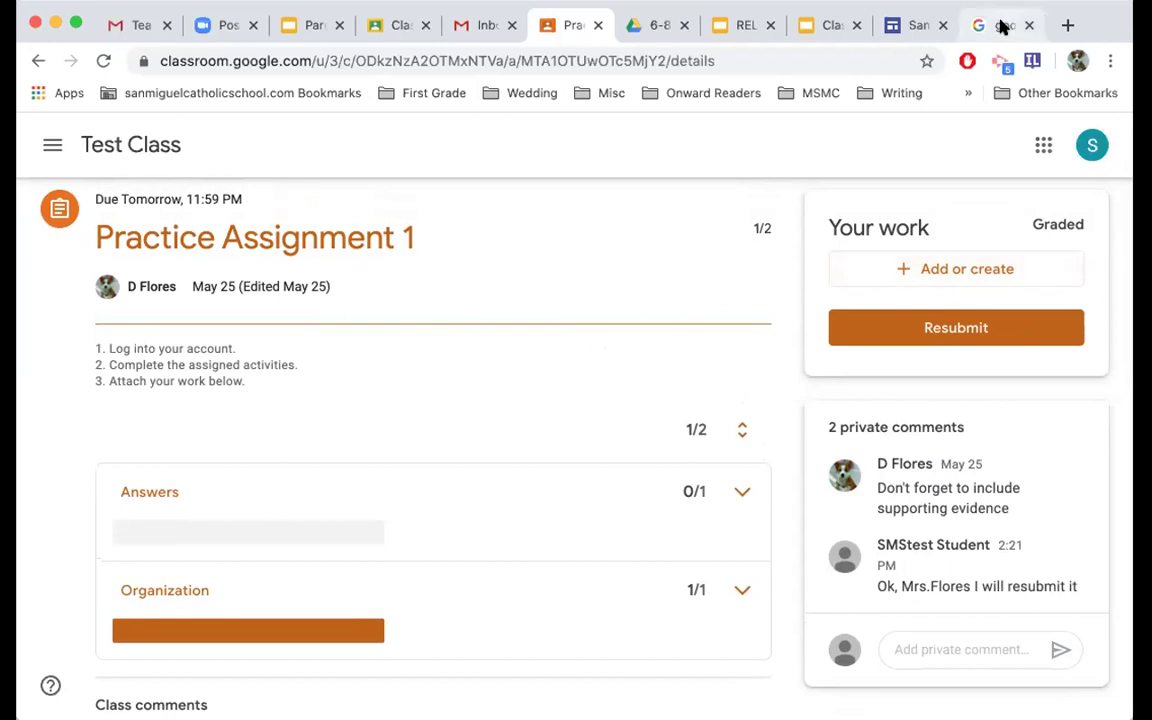
# Copy the address of the San Miguel School Video Conferences page and attach it as a link to Practice Assignment 1.
pyautogui.click(916, 25)
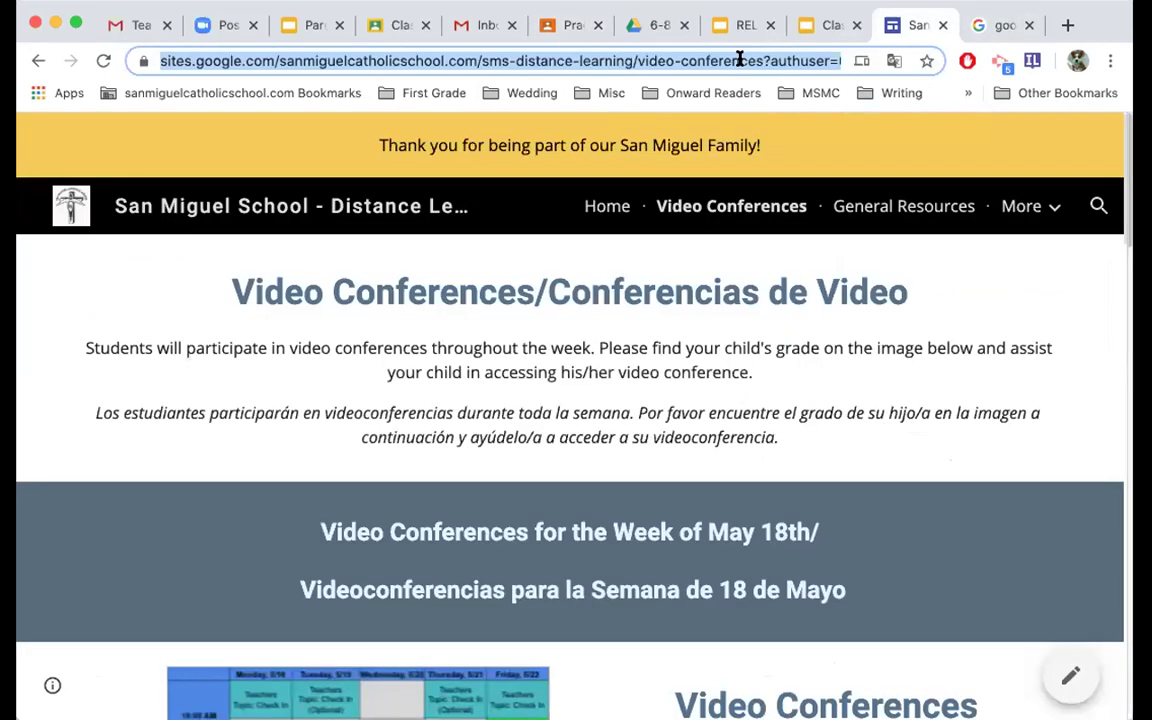
pyautogui.click(558, 30)
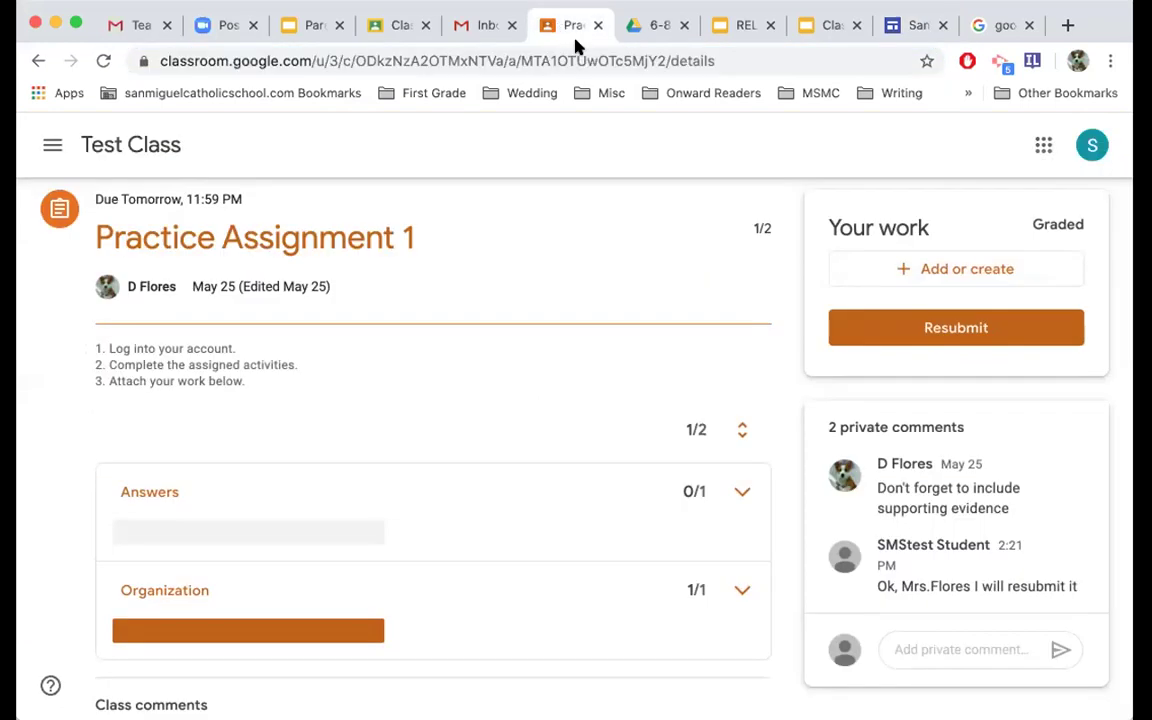
pyautogui.click(897, 267)
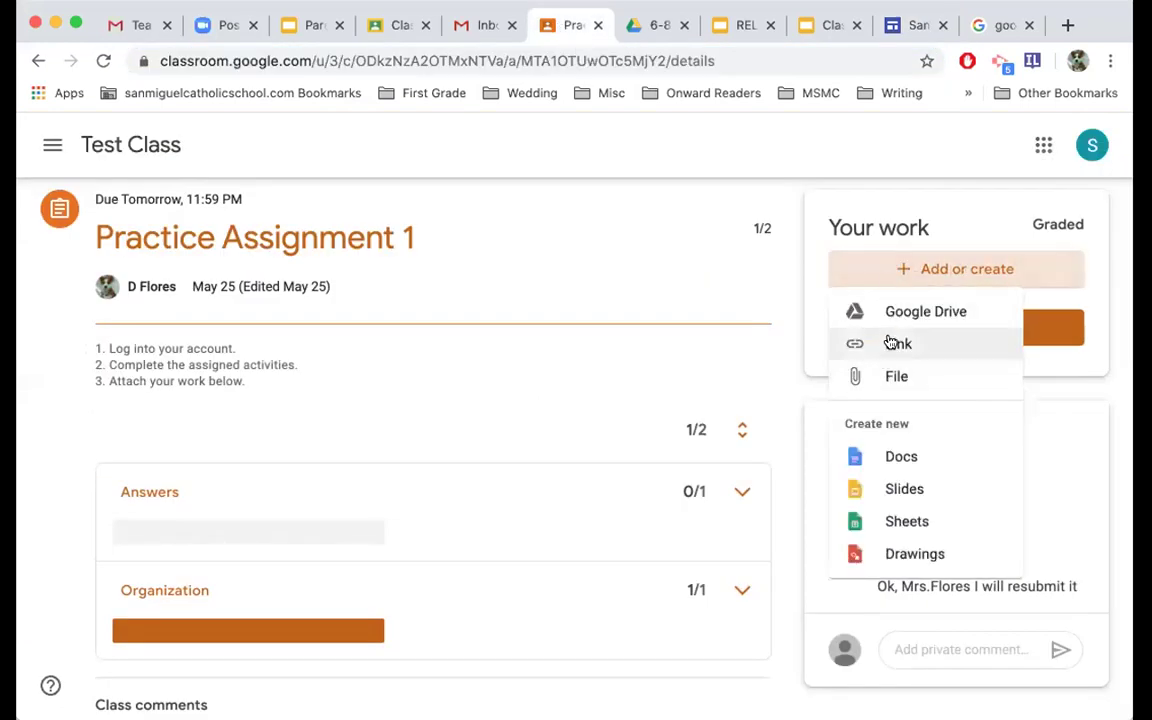
pyautogui.click(891, 343)
pyautogui.press('super+v')
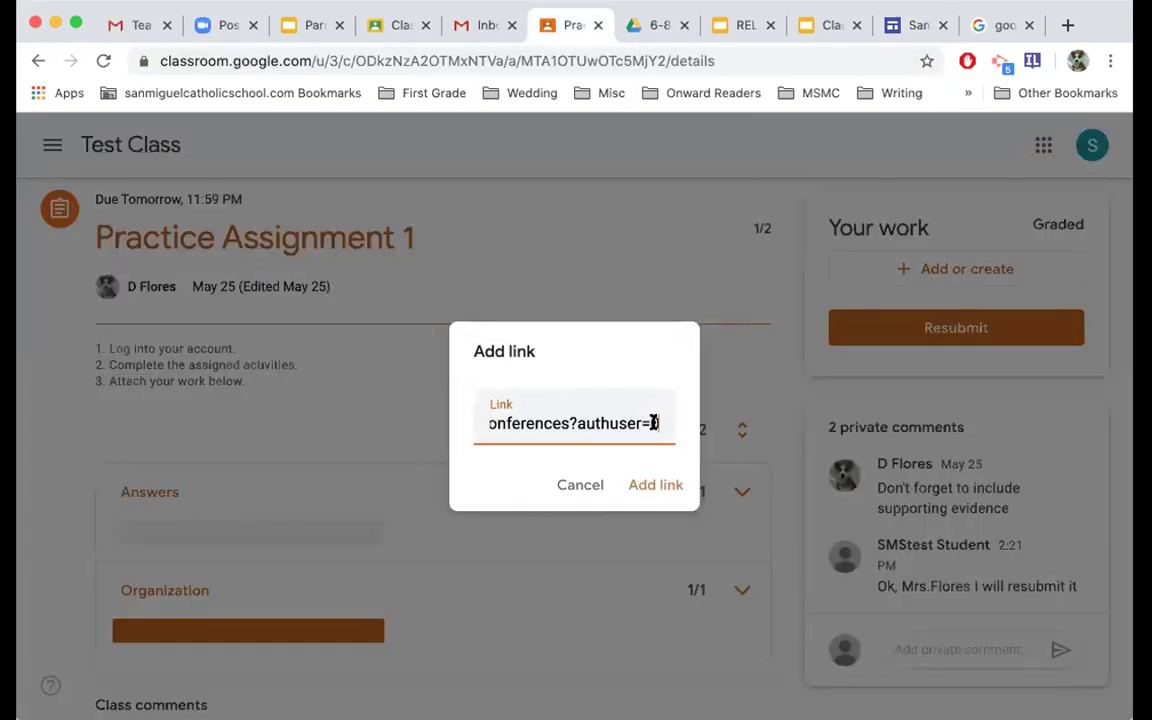
pyautogui.click(655, 484)
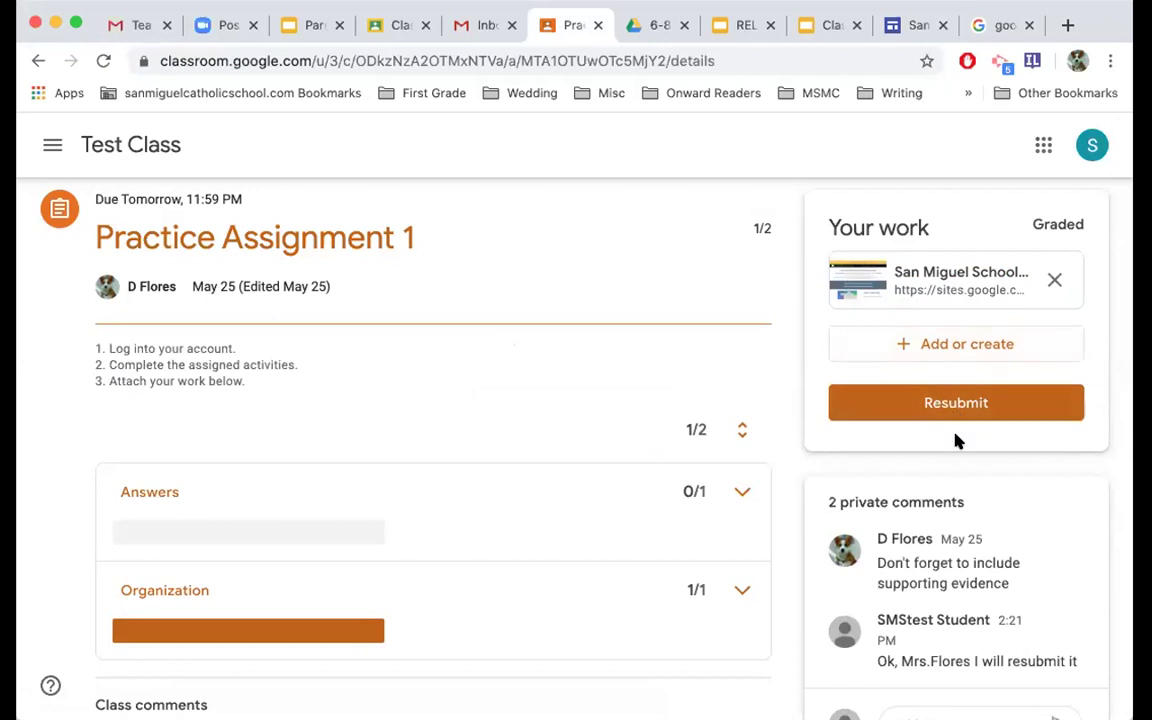
# Attach the same Video Conferences link to the assignment a second time and remove the duplicate attachment.
pyautogui.click(969, 346)
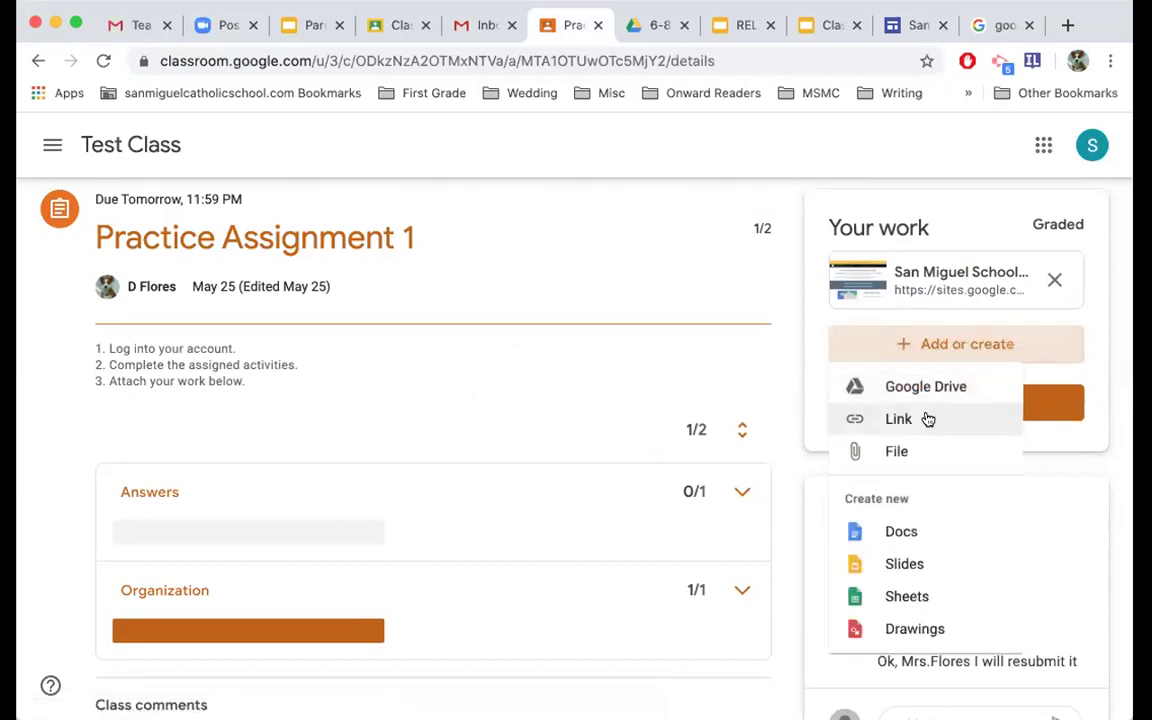
pyautogui.click(928, 419)
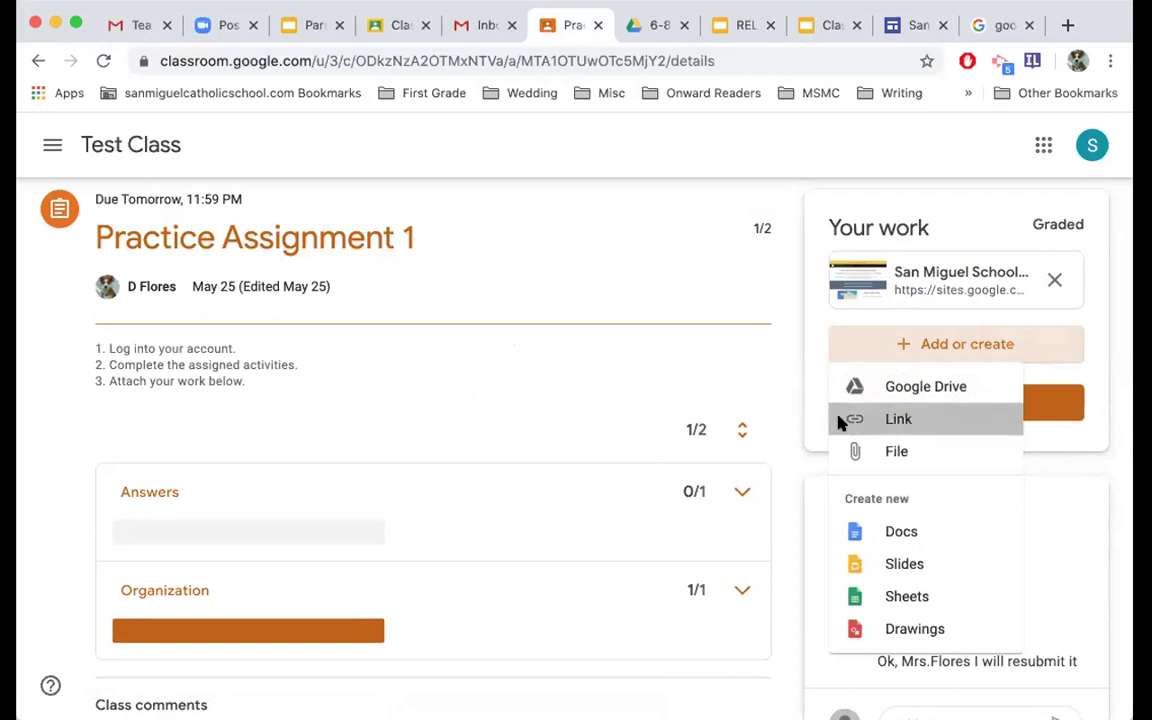
pyautogui.press('super+v')
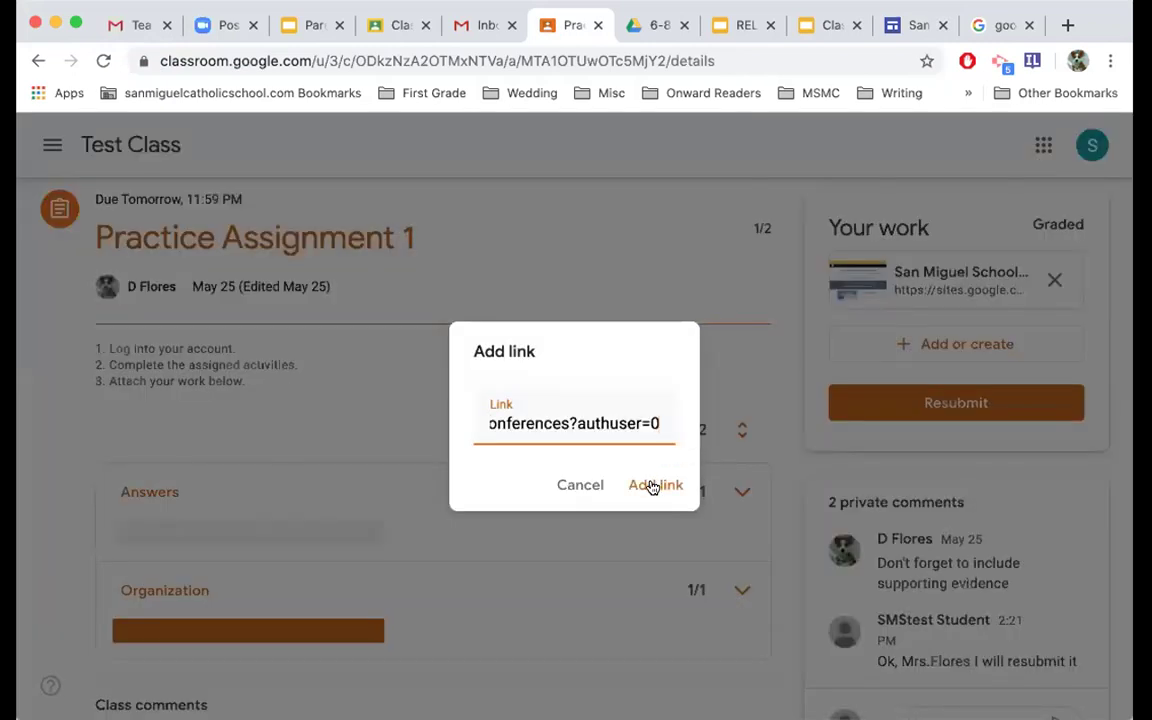
pyautogui.click(652, 487)
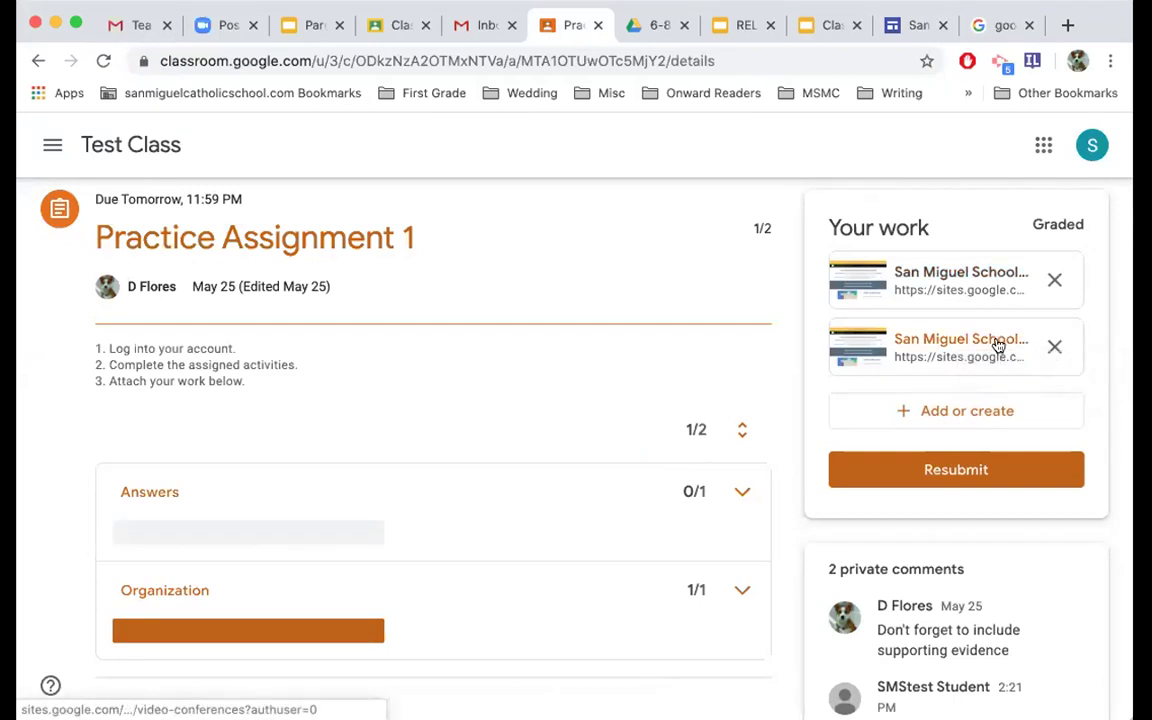
pyautogui.click(1053, 348)
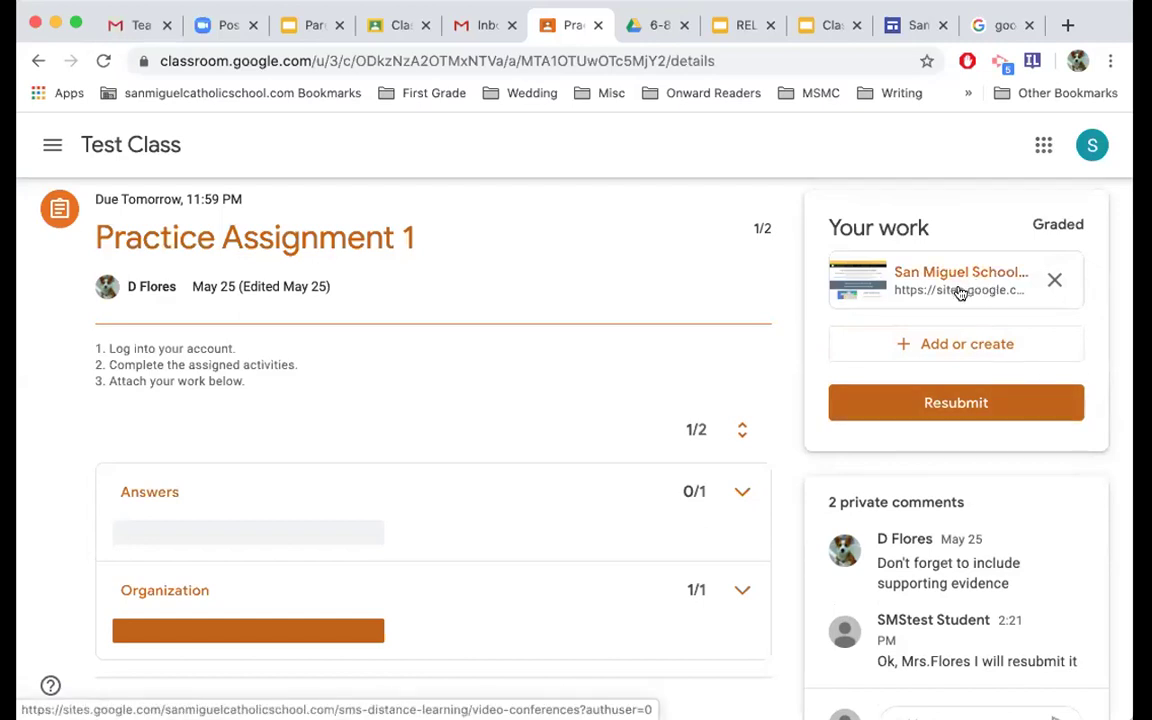
# Resubmit Practice Assignment 1 with the Video Conferences link attached and confirm turning it in.
pyautogui.click(943, 402)
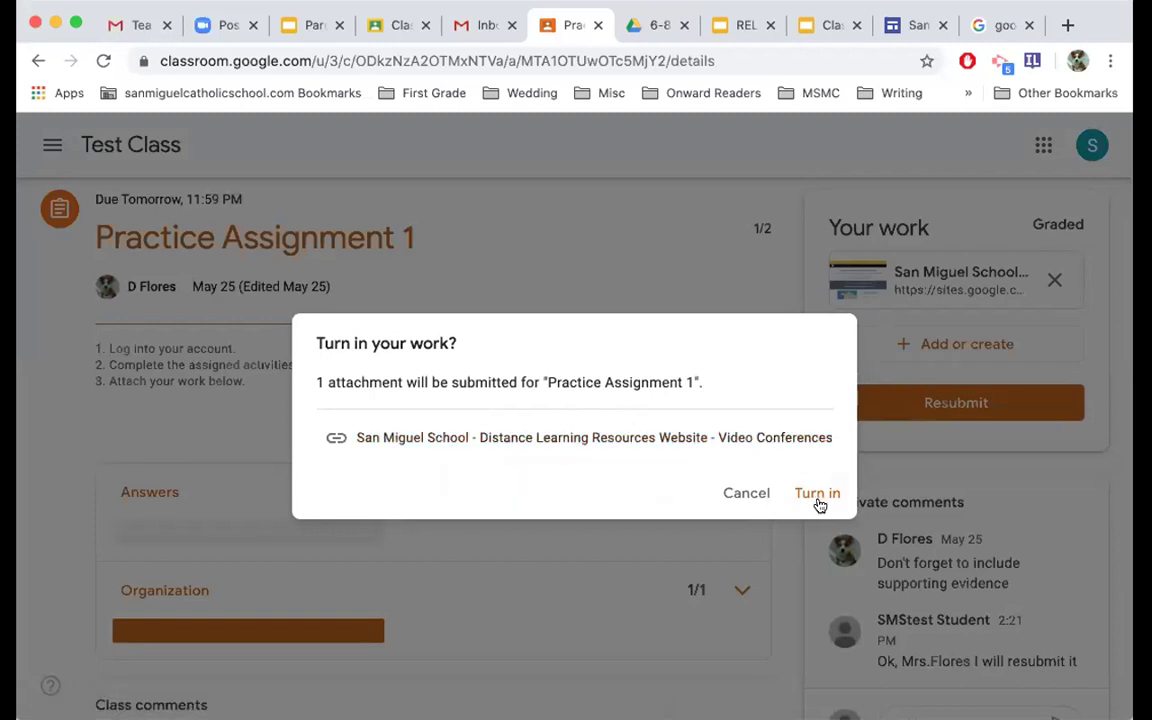
pyautogui.click(1100, 342)
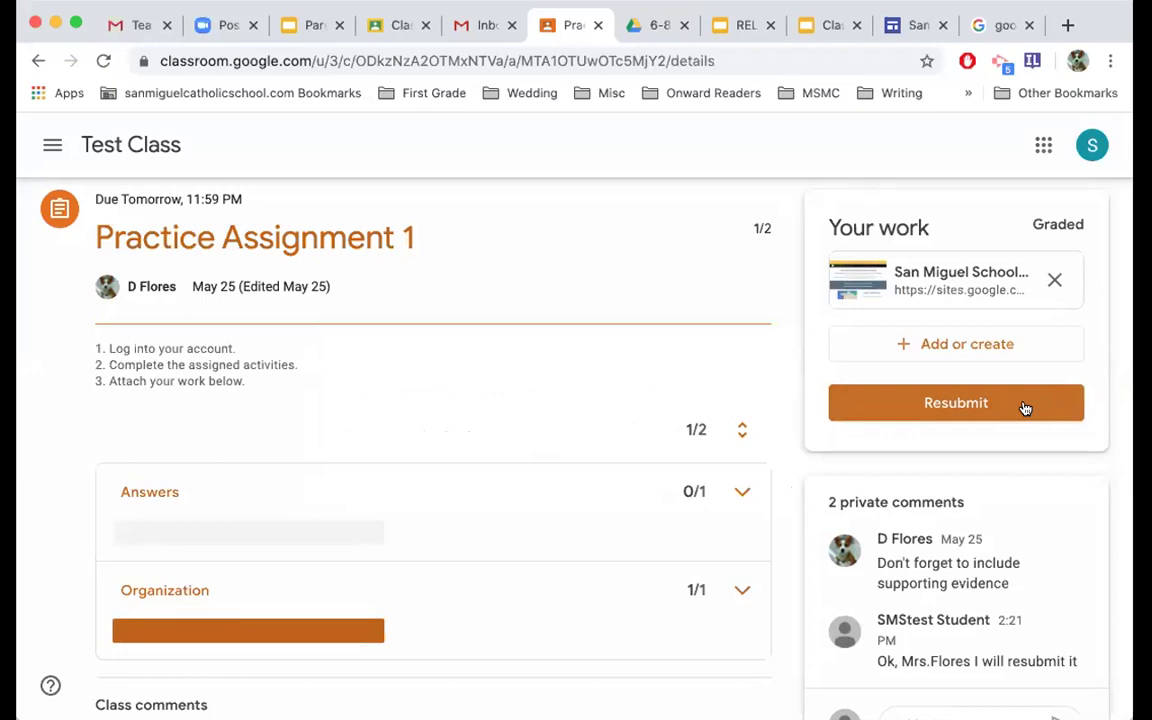
pyautogui.click(1025, 405)
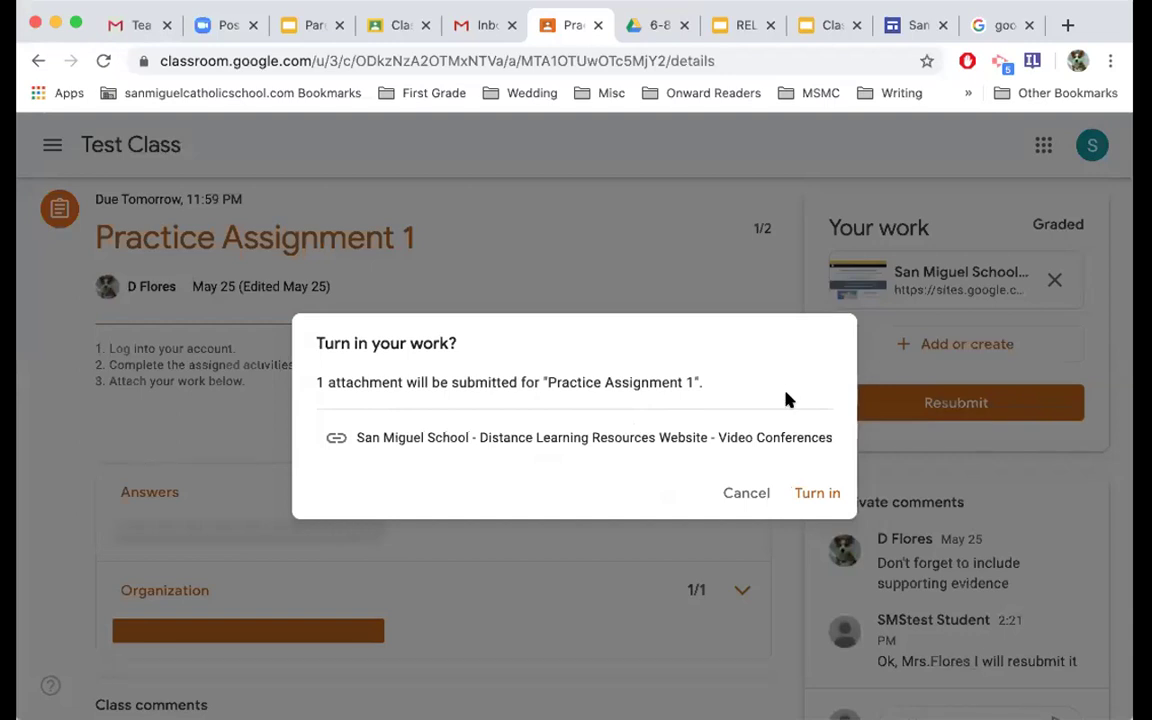
pyautogui.click(828, 500)
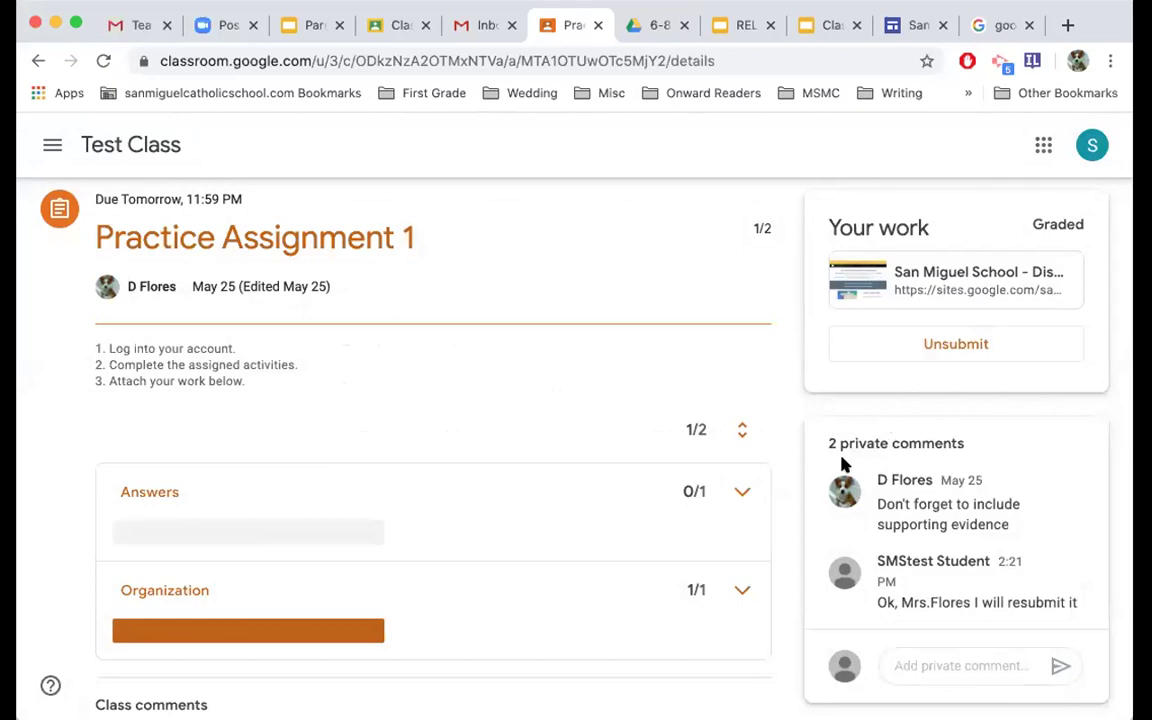
# Unsubmit Practice Assignment 1, keep the attached link, and turn the work in again.
pyautogui.click(955, 356)
pyautogui.click(958, 346)
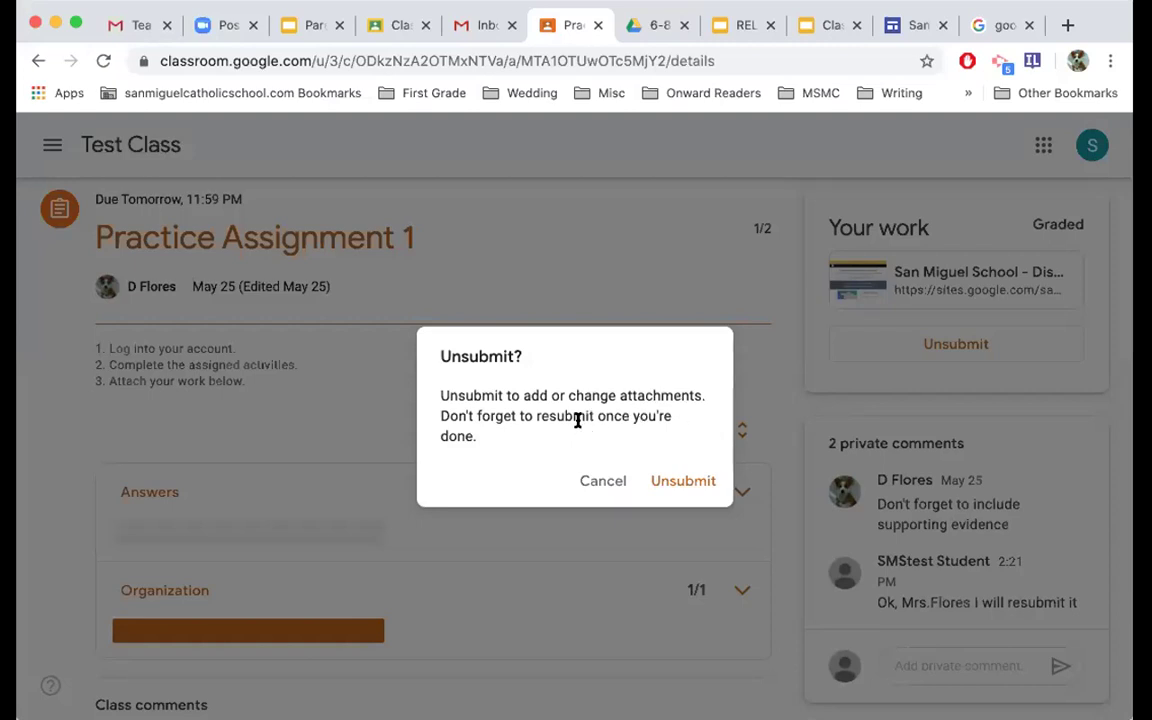
pyautogui.click(679, 483)
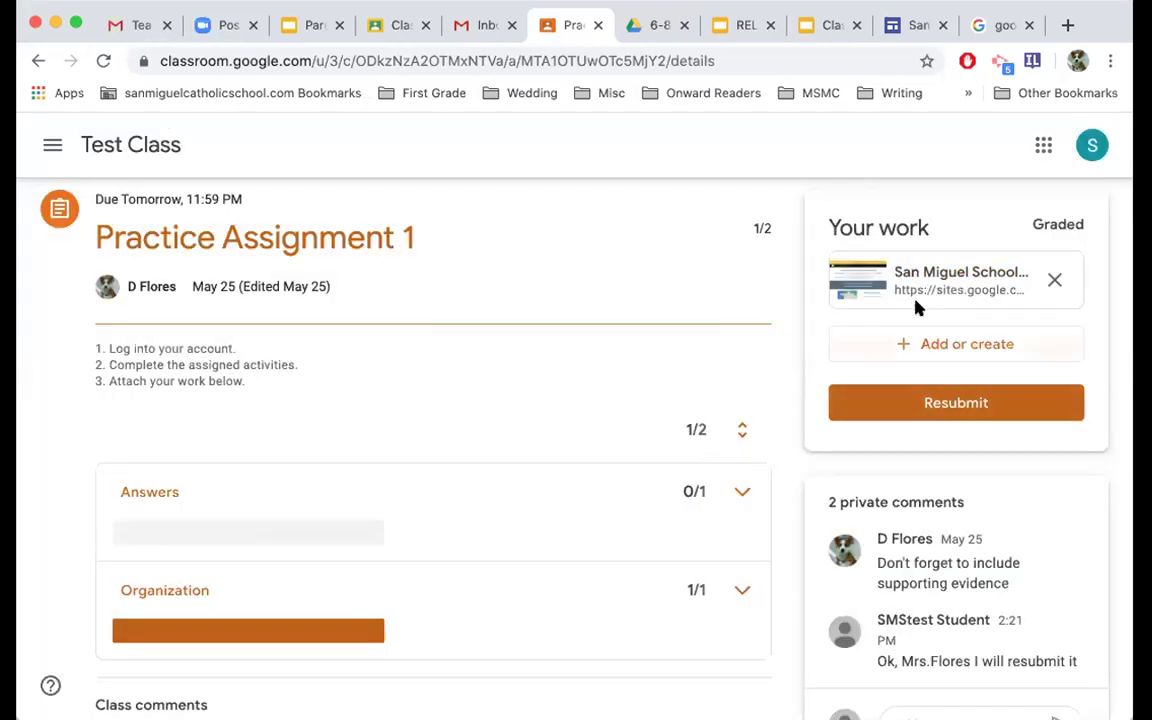
pyautogui.click(1038, 408)
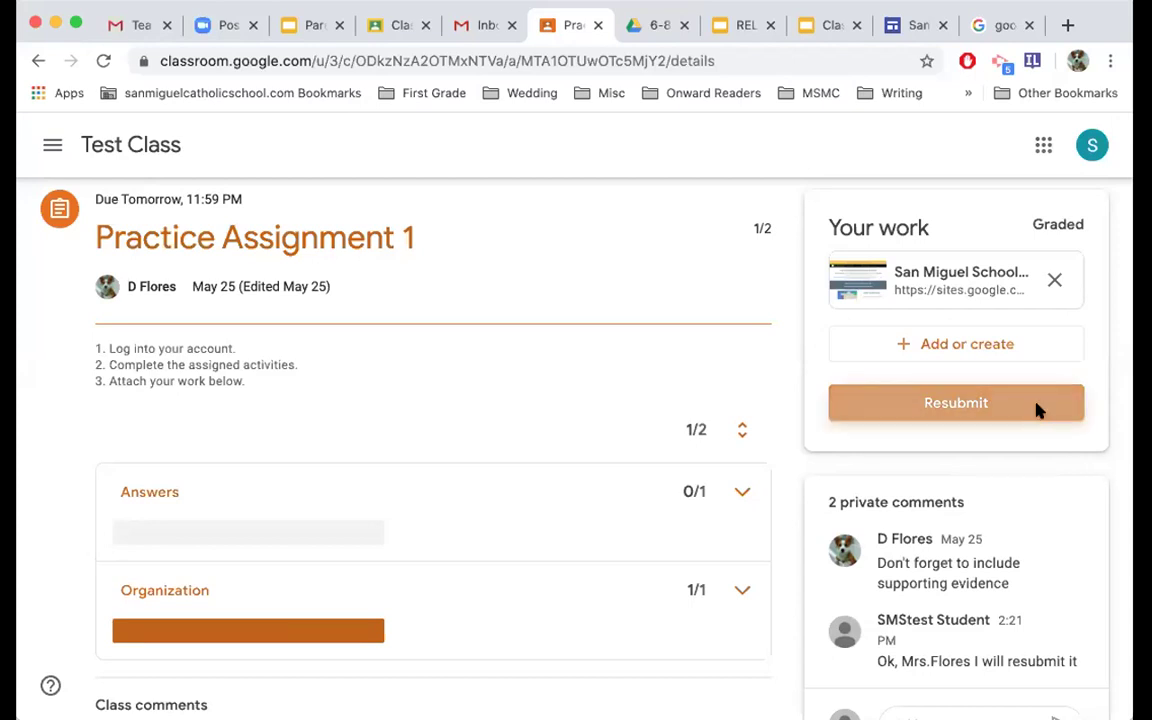
pyautogui.click(810, 494)
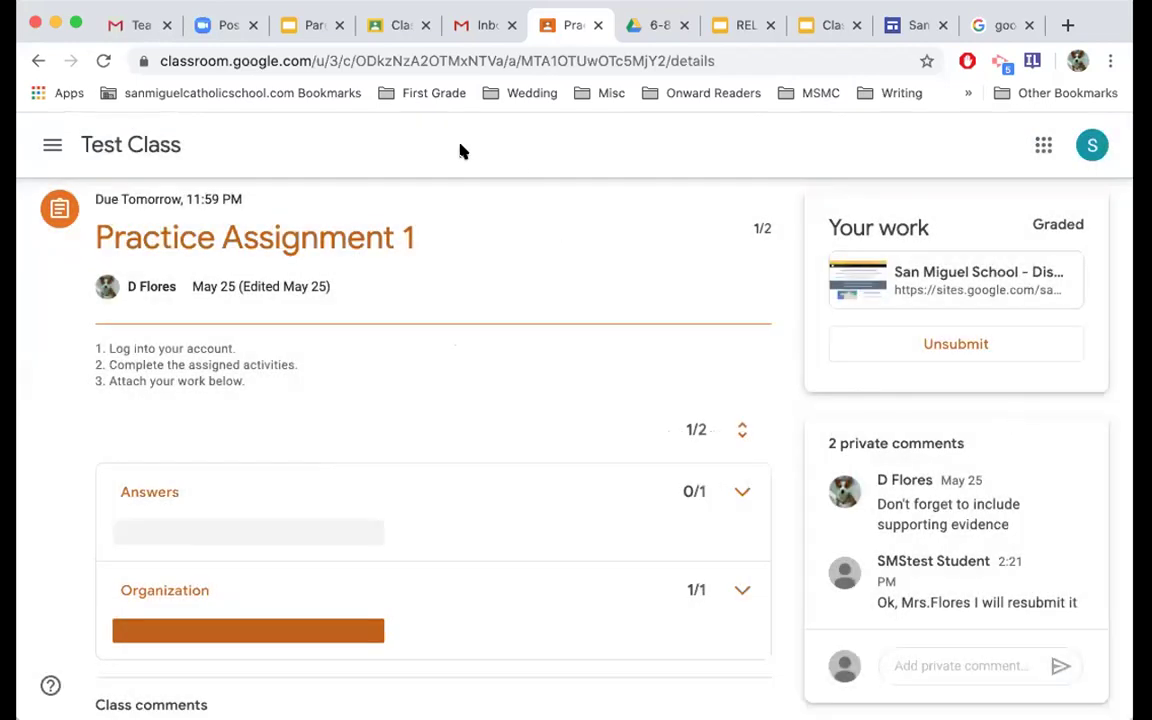
# Switch to the teacher account's Google Classroom home page and open the stream of Test Class.
pyautogui.click(395, 25)
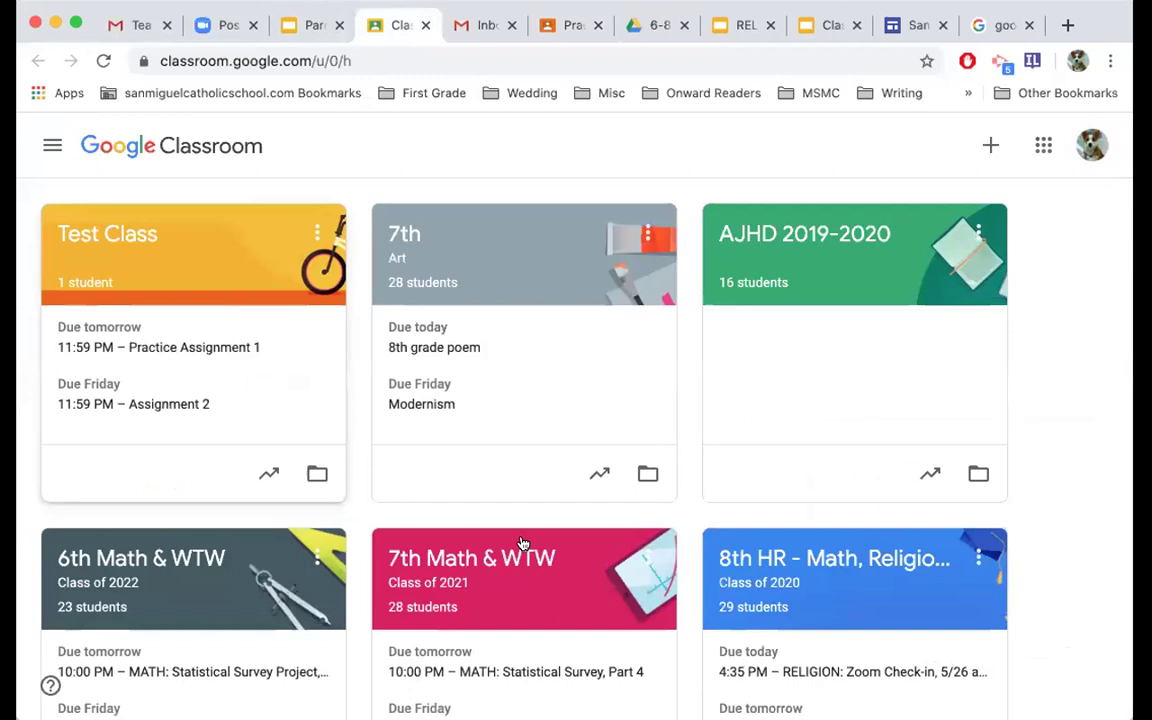
pyautogui.click(565, 25)
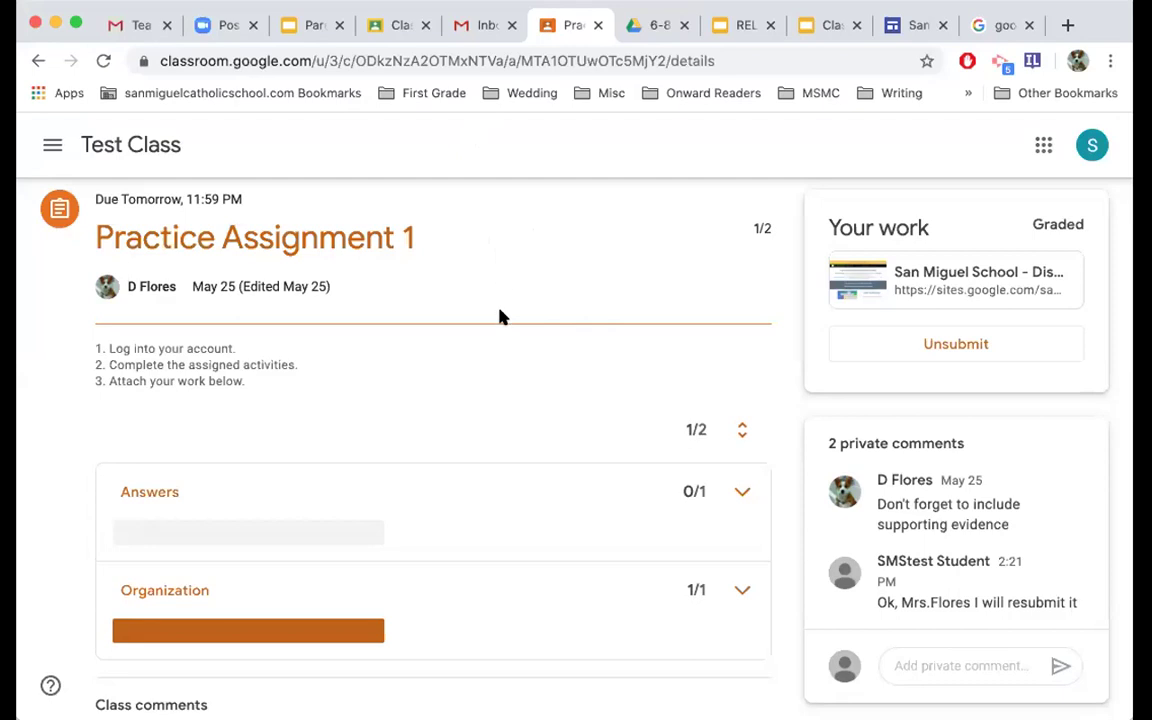
pyautogui.click(381, 27)
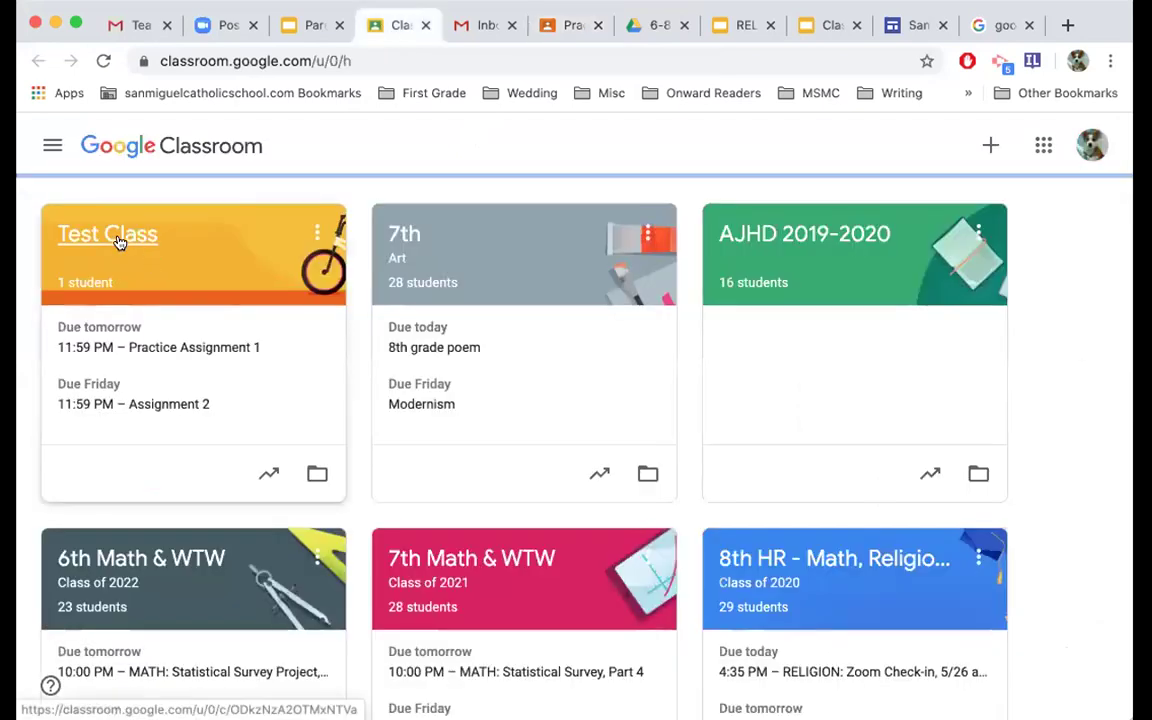
pyautogui.click(116, 238)
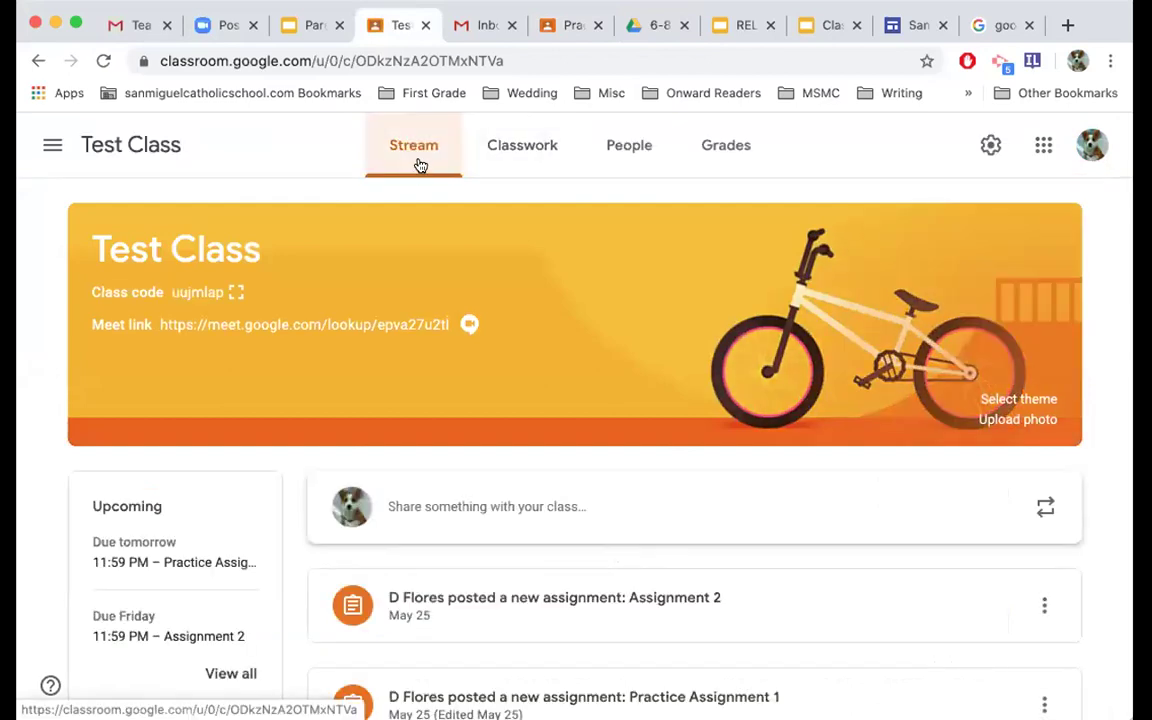
# Open the student work page of Practice Assignment 1 from Test Class's classwork.
pyautogui.click(510, 163)
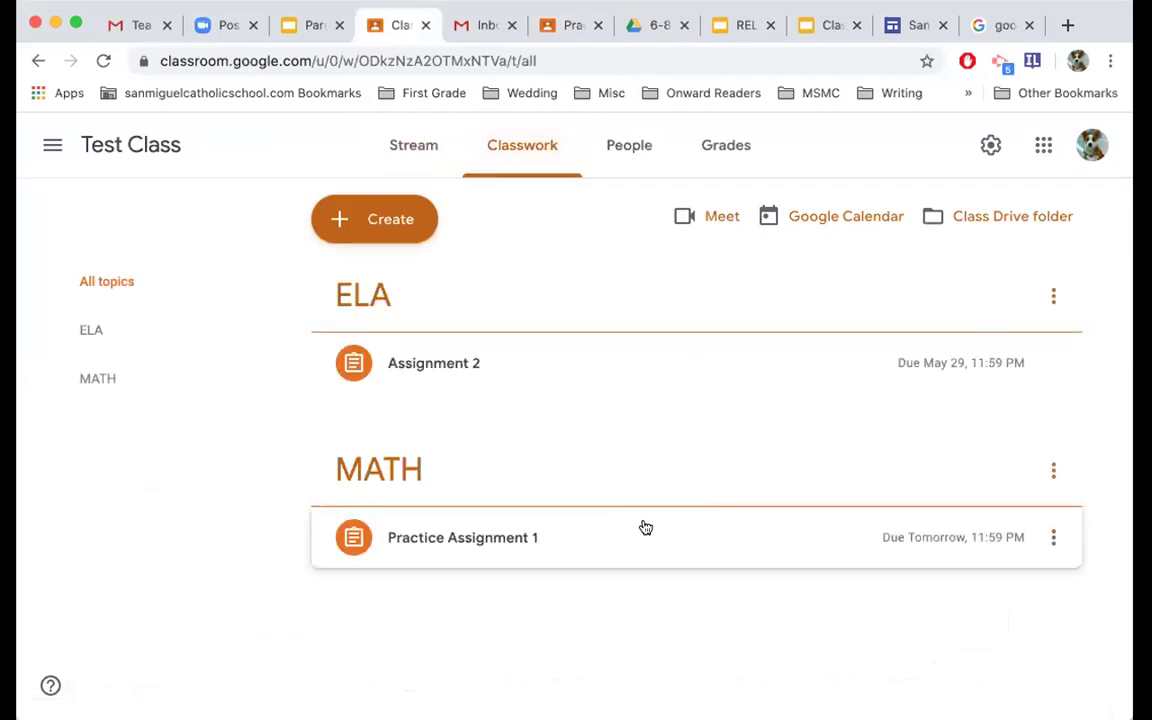
pyautogui.click(507, 541)
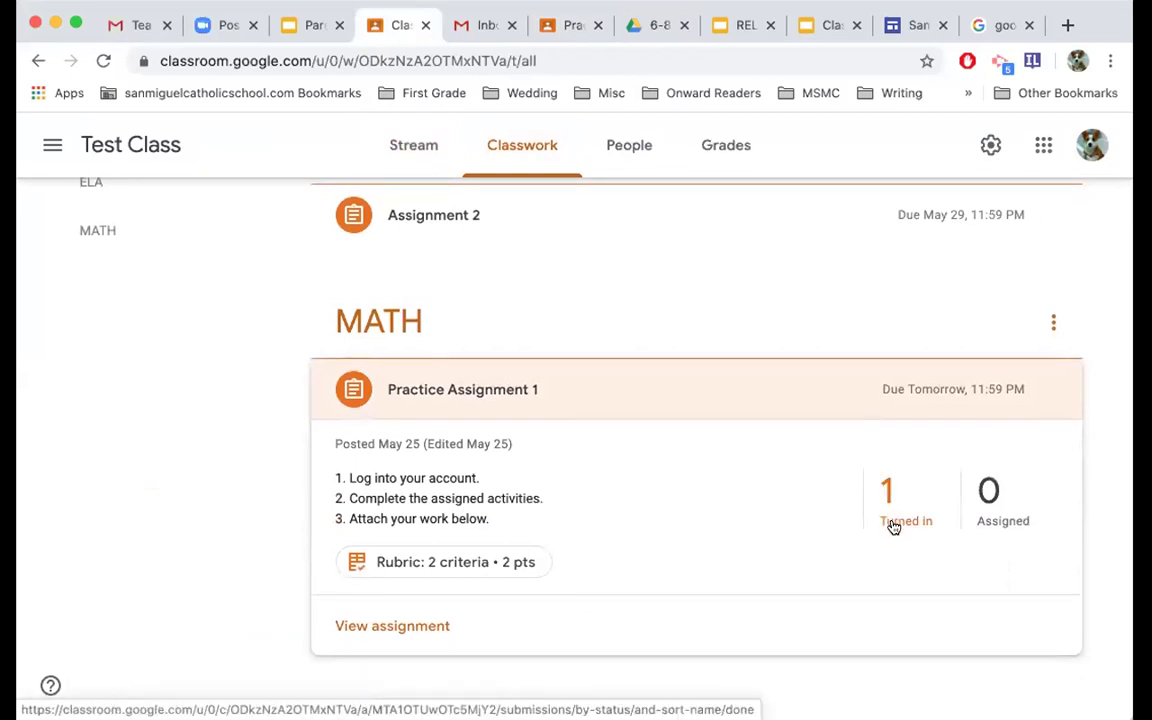
pyautogui.click(418, 628)
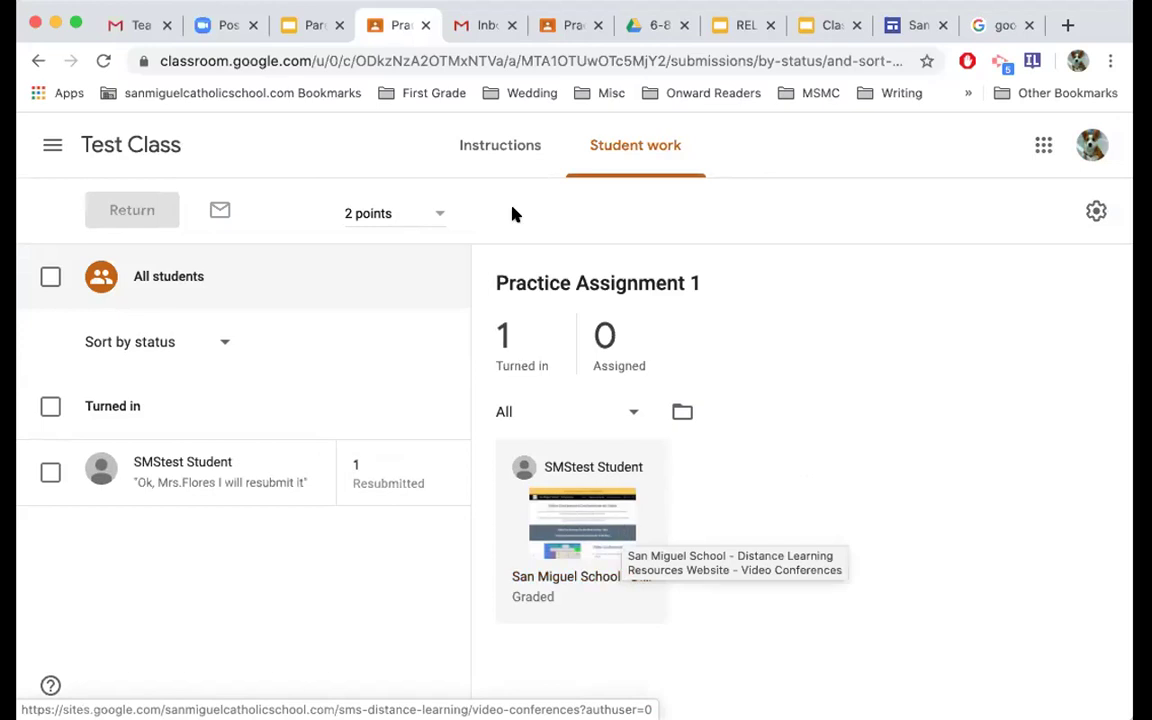
# Go back to the Test Class stream and reopen the student submissions for Practice Assignment 1 by way of its MATH classwork entry.
pyautogui.click(145, 145)
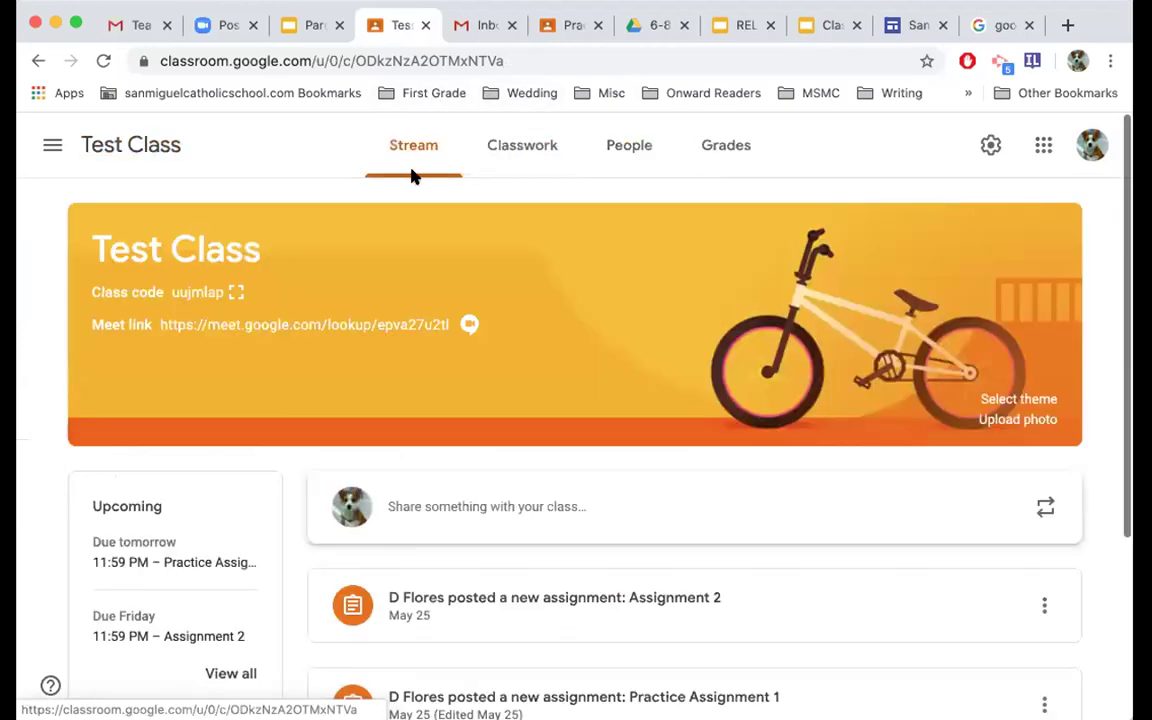
pyautogui.click(547, 150)
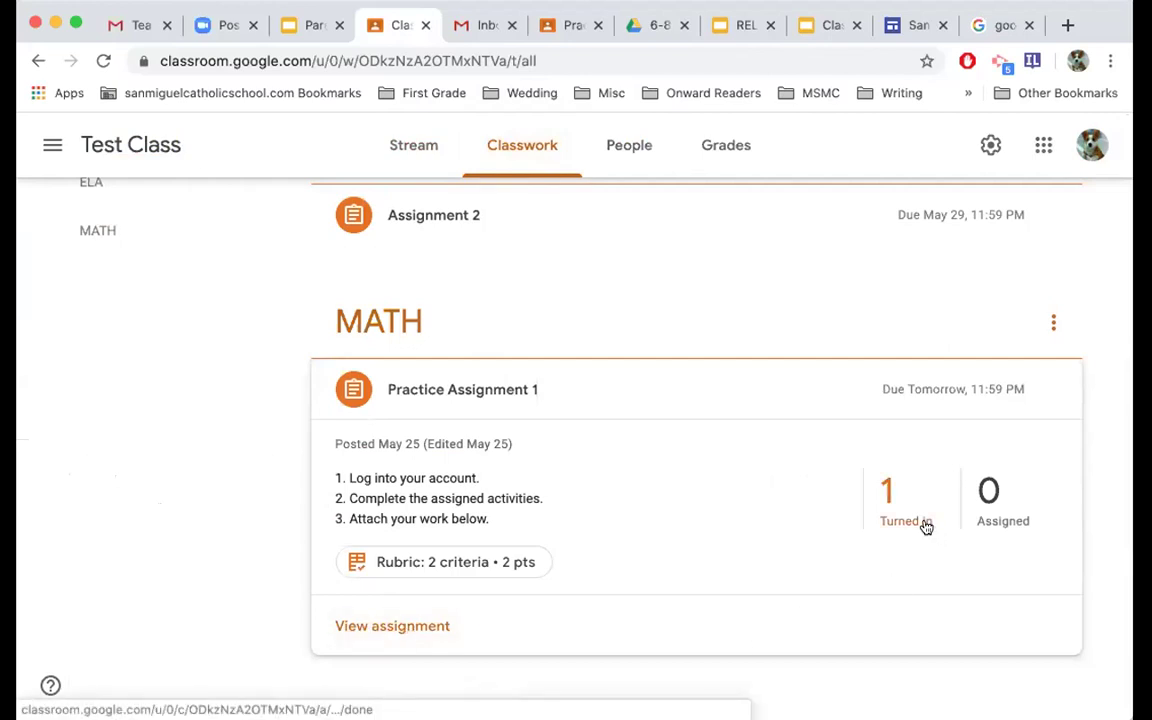
pyautogui.scroll(1, 926, 528)
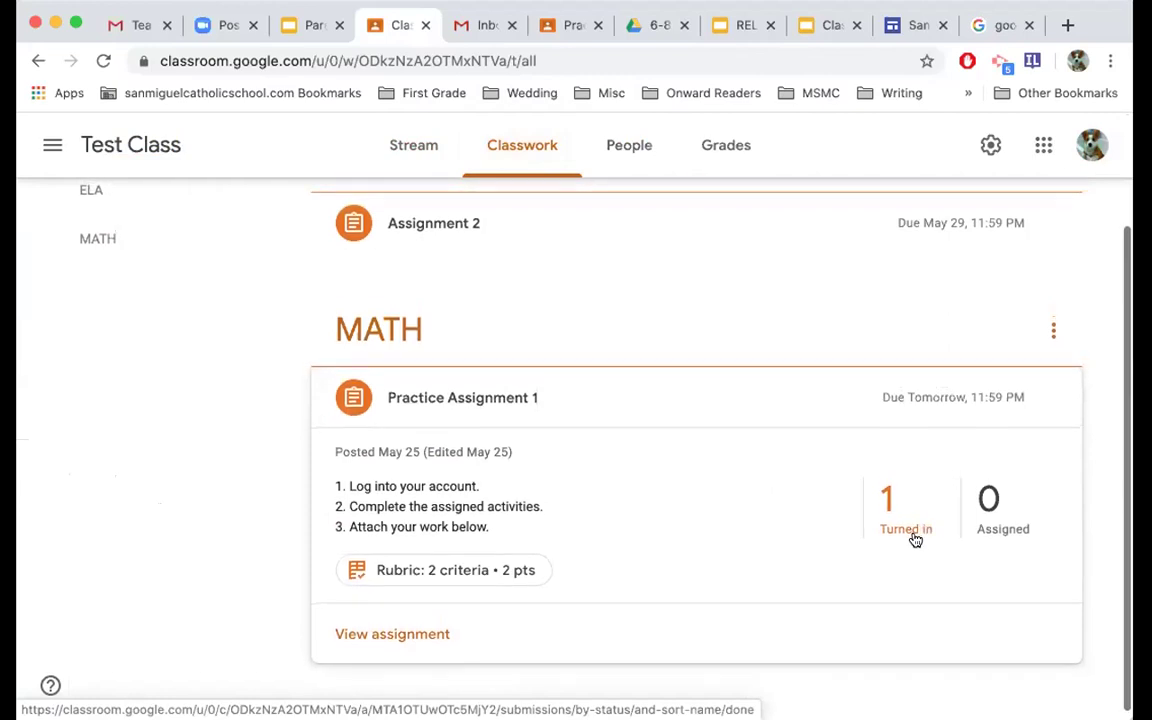
pyautogui.click(444, 643)
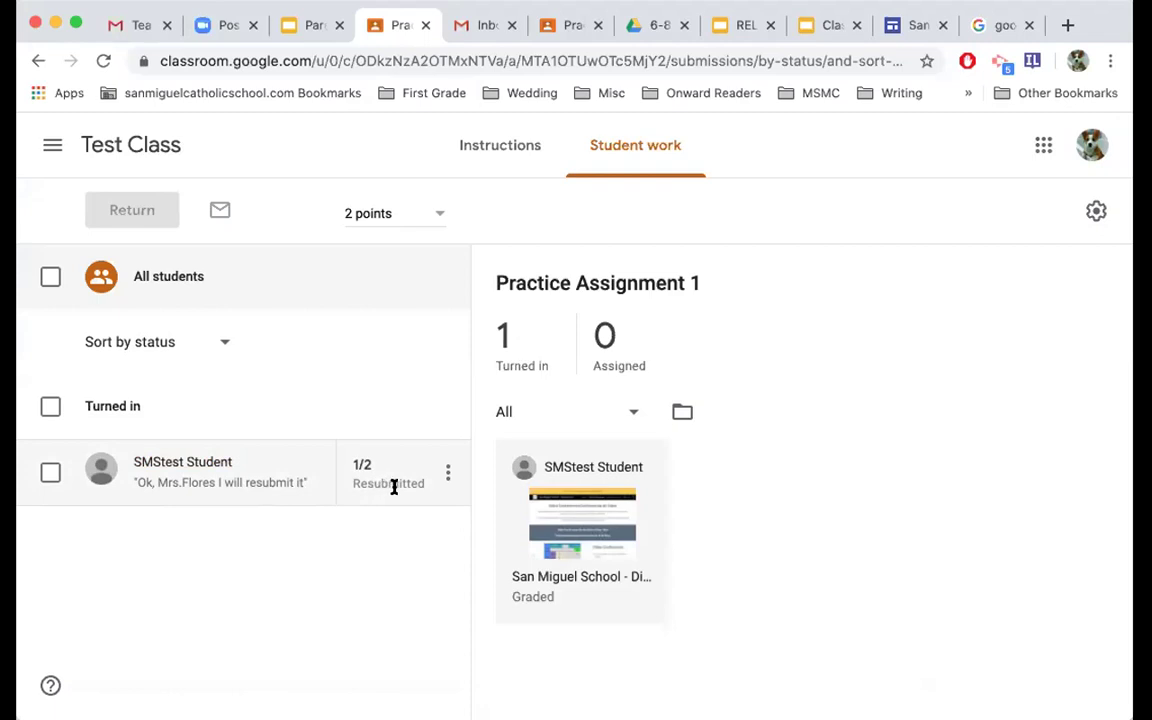
# Set the test student's grade for the resubmitted Practice Assignment 1 to 2 out of 2.
pyautogui.click(357, 463)
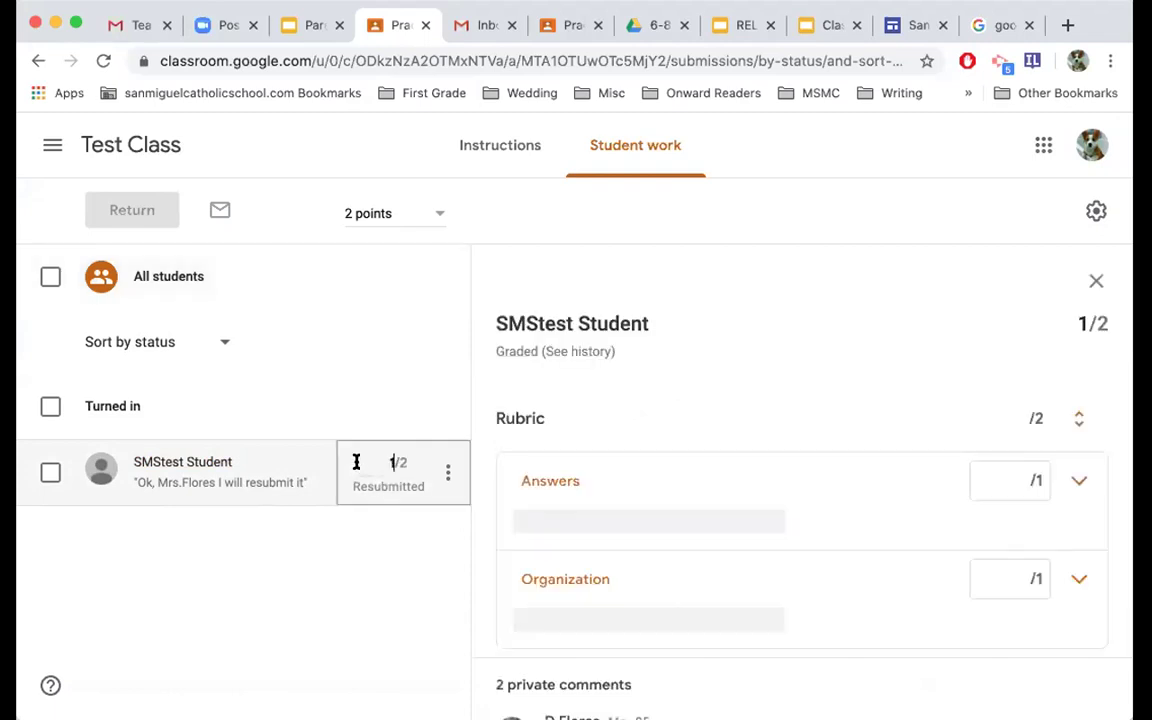
pyautogui.press('BackSpace')
pyautogui.write('2')
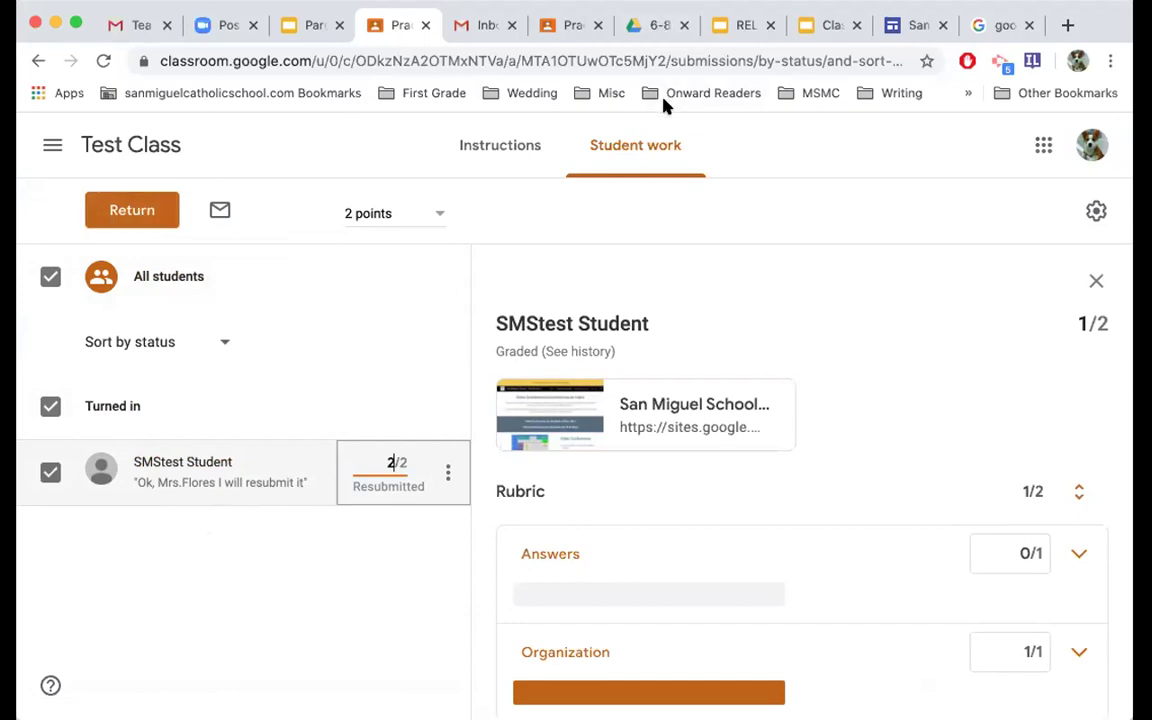
# Return the graded work to the student with the private comment "Great adjustments!".
pyautogui.click(131, 208)
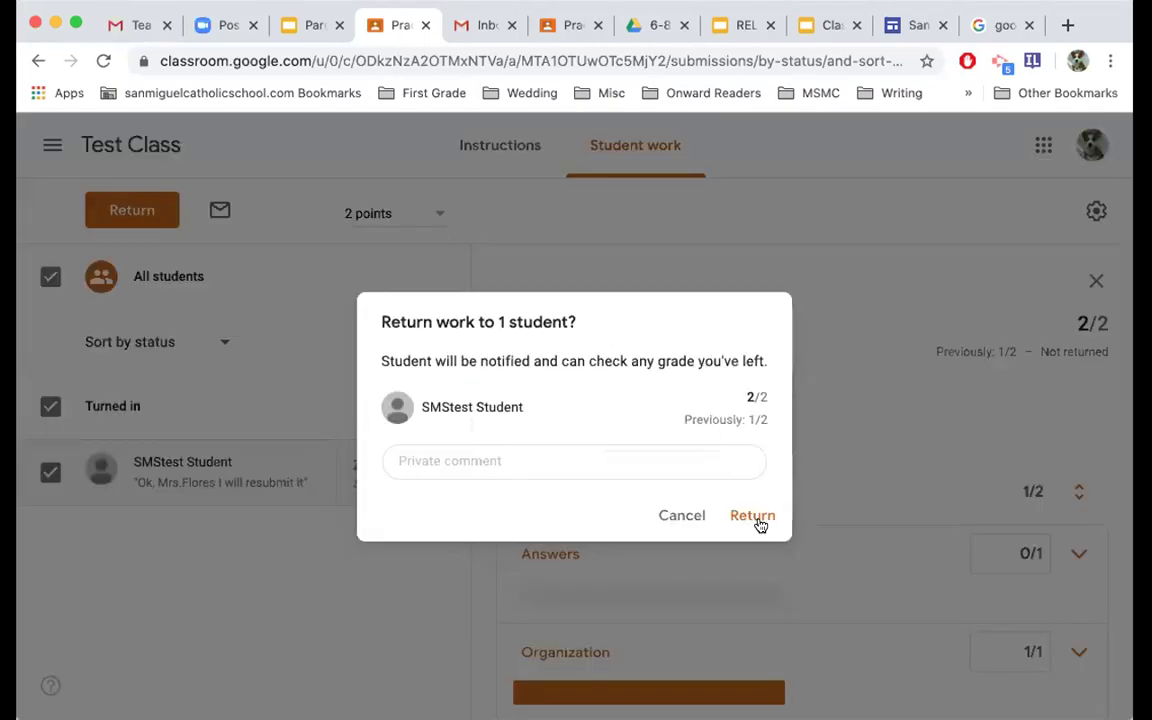
pyautogui.click(725, 452)
pyautogui.write('Great')
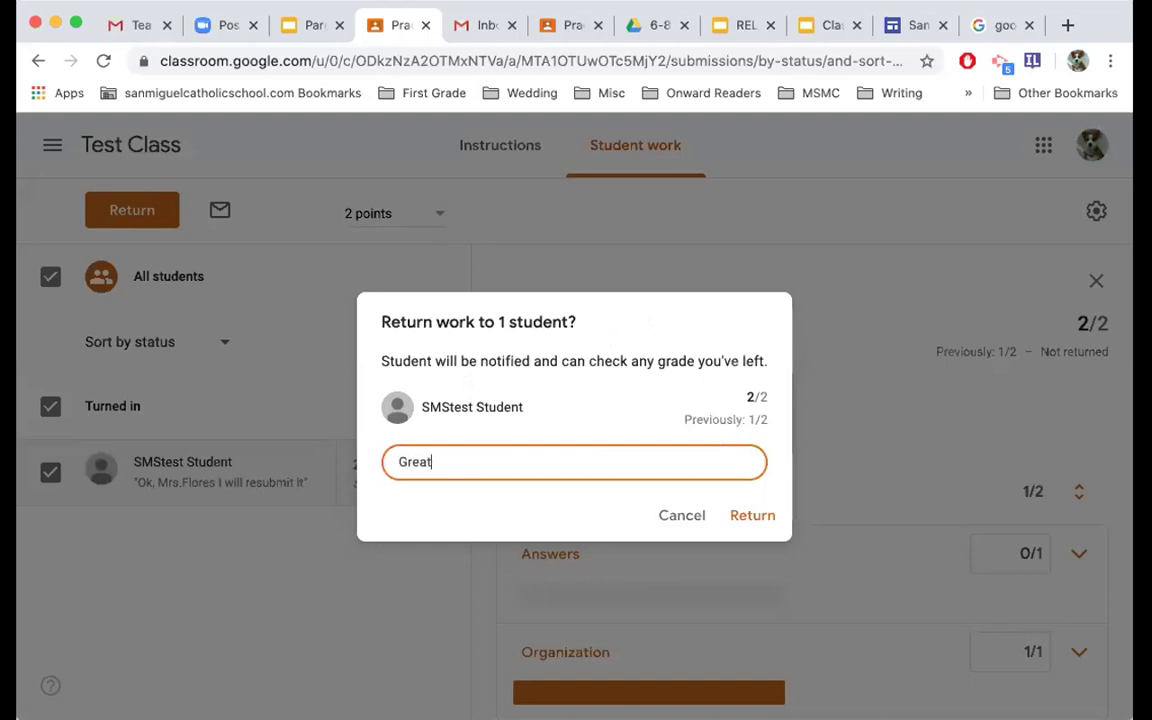
pyautogui.write(' adjustments!')
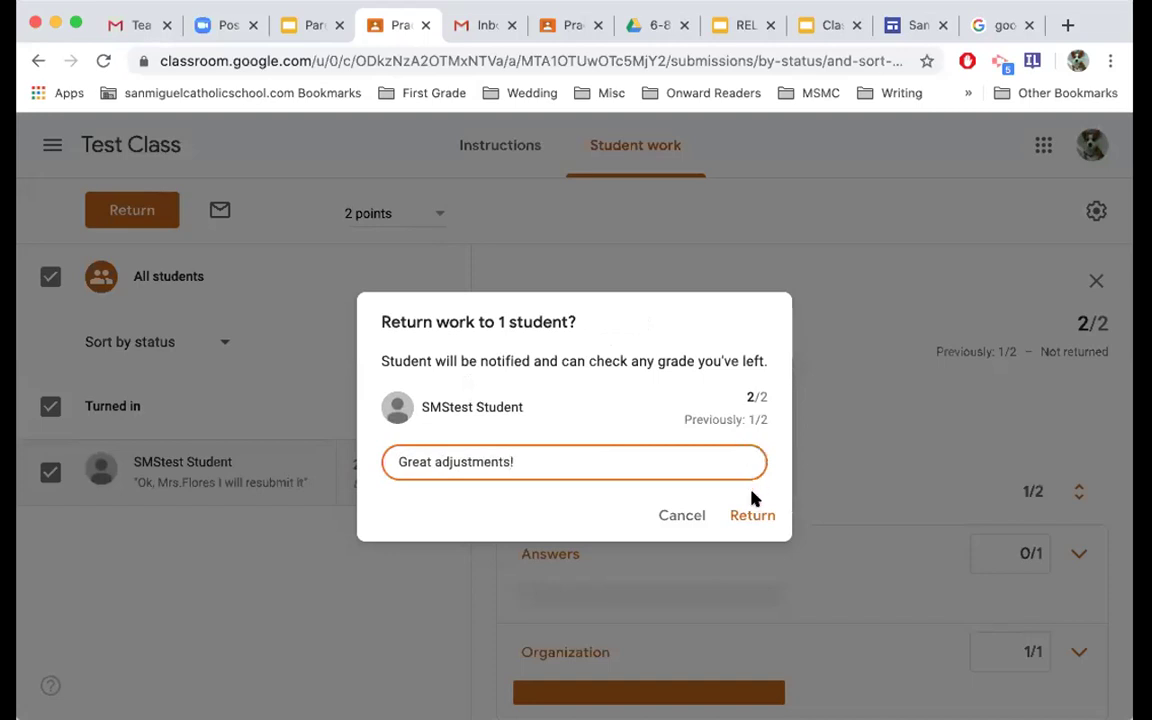
pyautogui.click(749, 510)
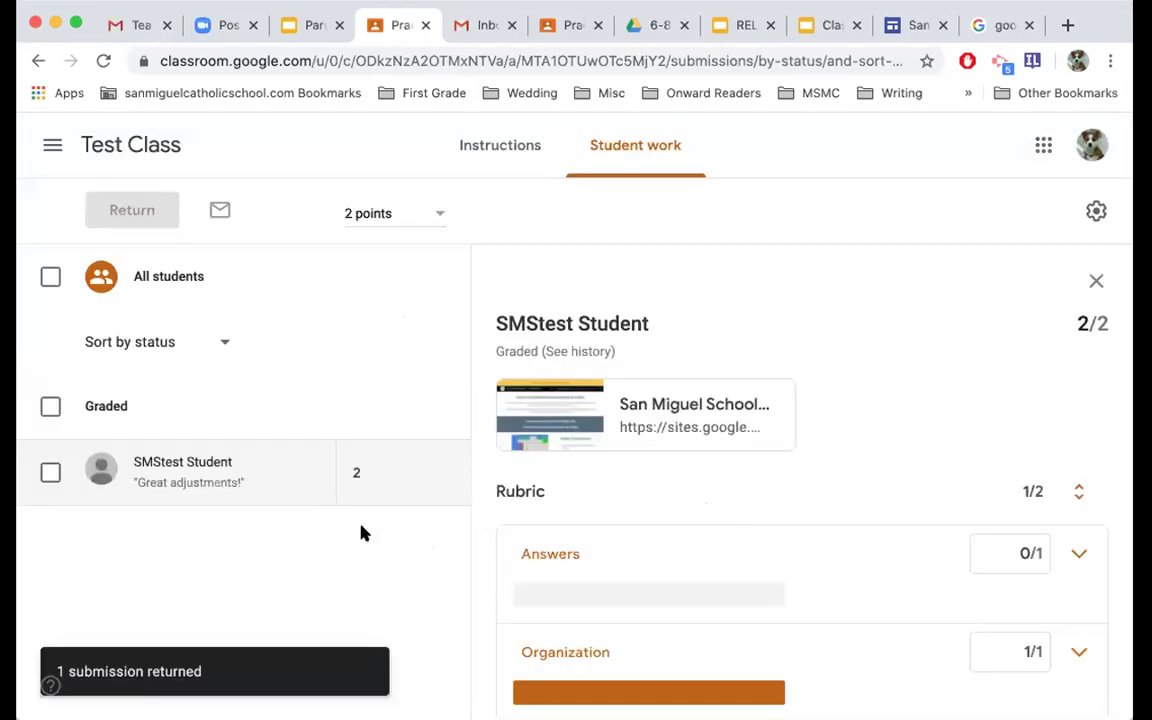
# Switch to the student's view of Practice Assignment 1, reload it, and review the returned grade and private comments.
pyautogui.click(553, 30)
pyautogui.click(103, 61)
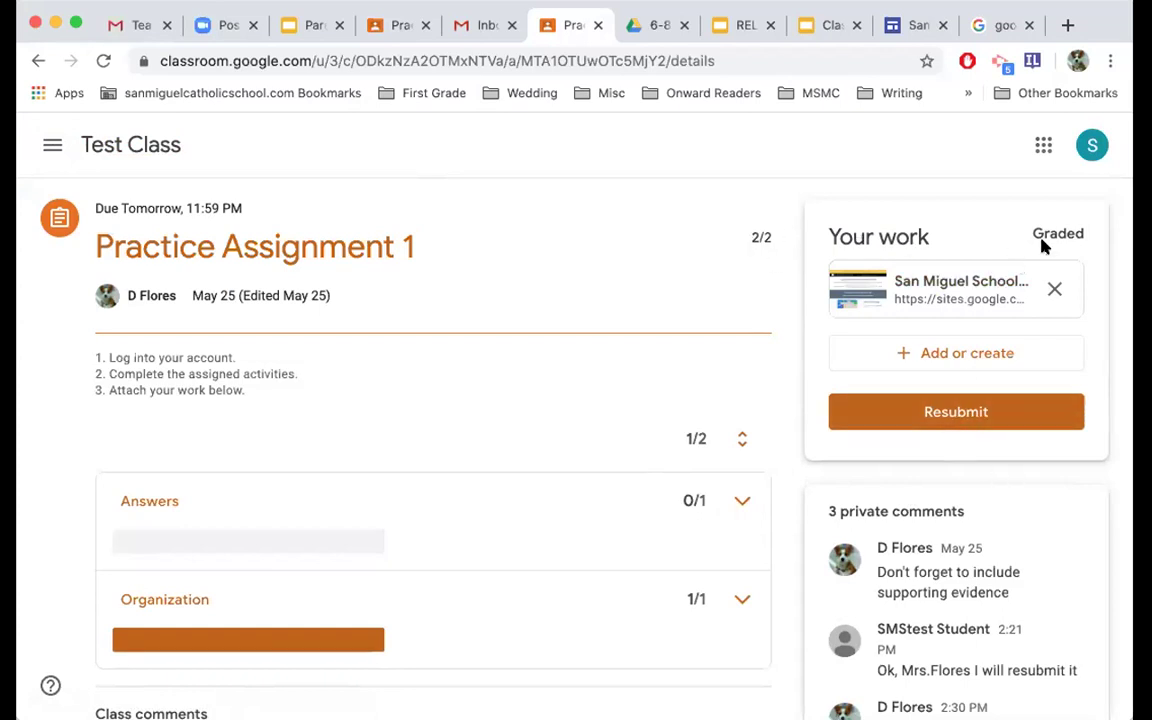
pyautogui.scroll(-3, 997, 561)
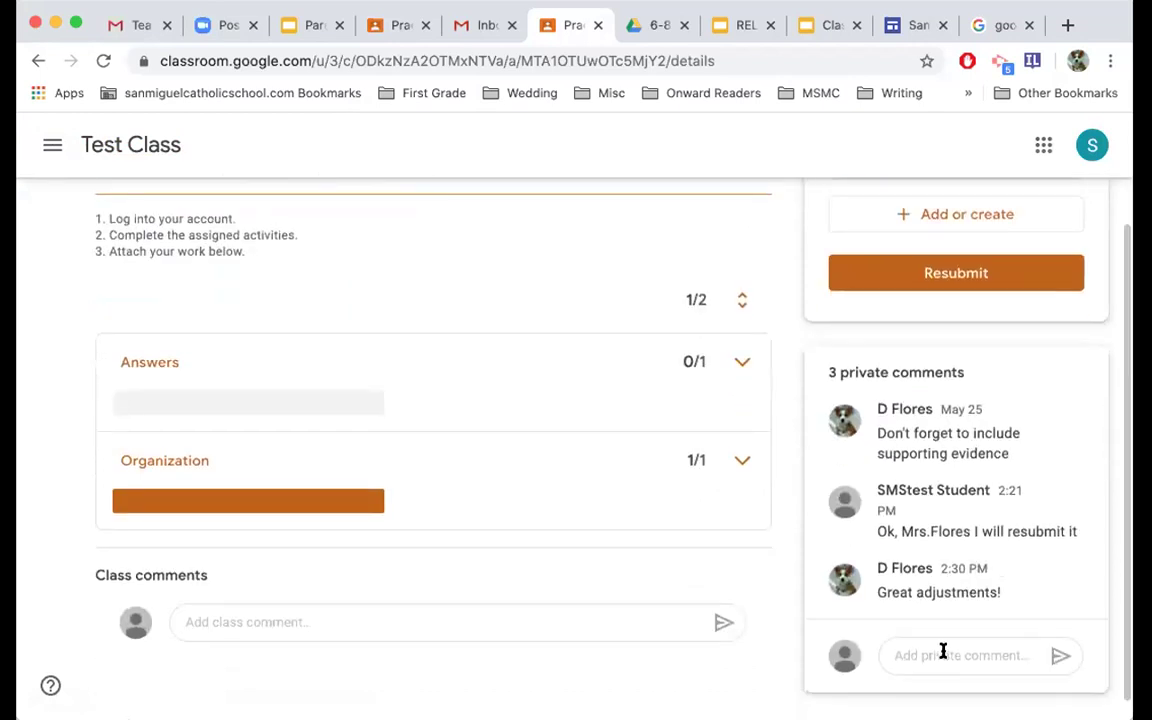
pyautogui.scroll(2, 934, 507)
pyautogui.scroll(2, 934, 507)
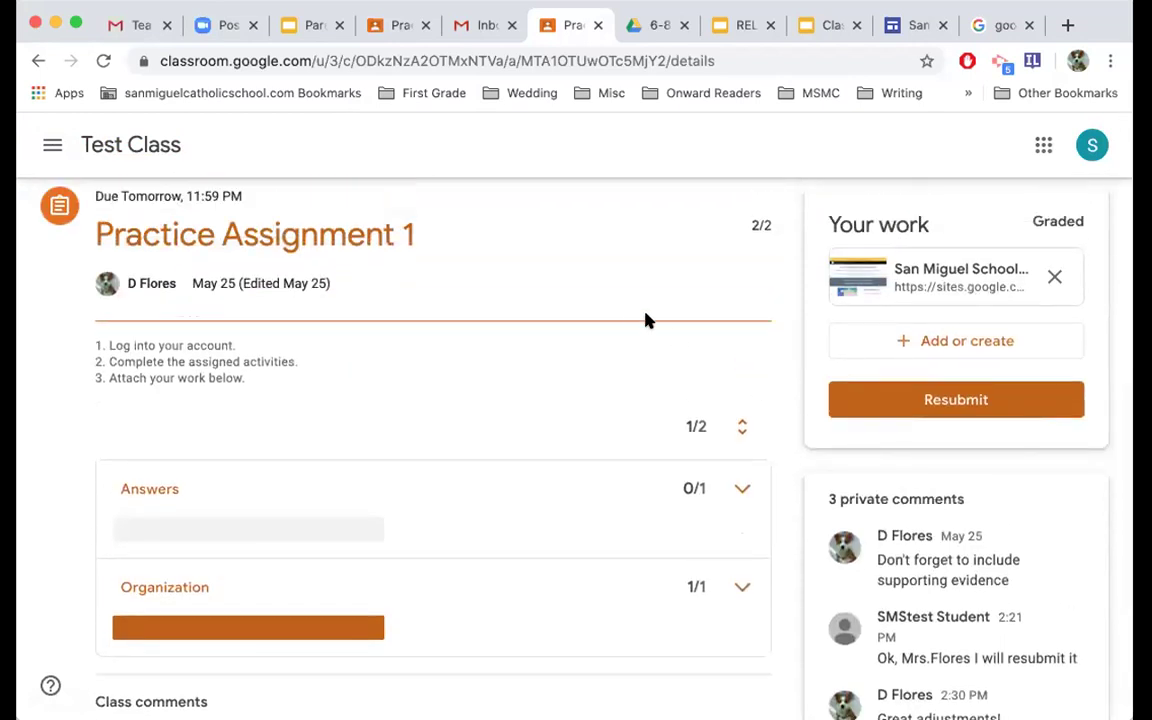
pyautogui.scroll(1, 625, 316)
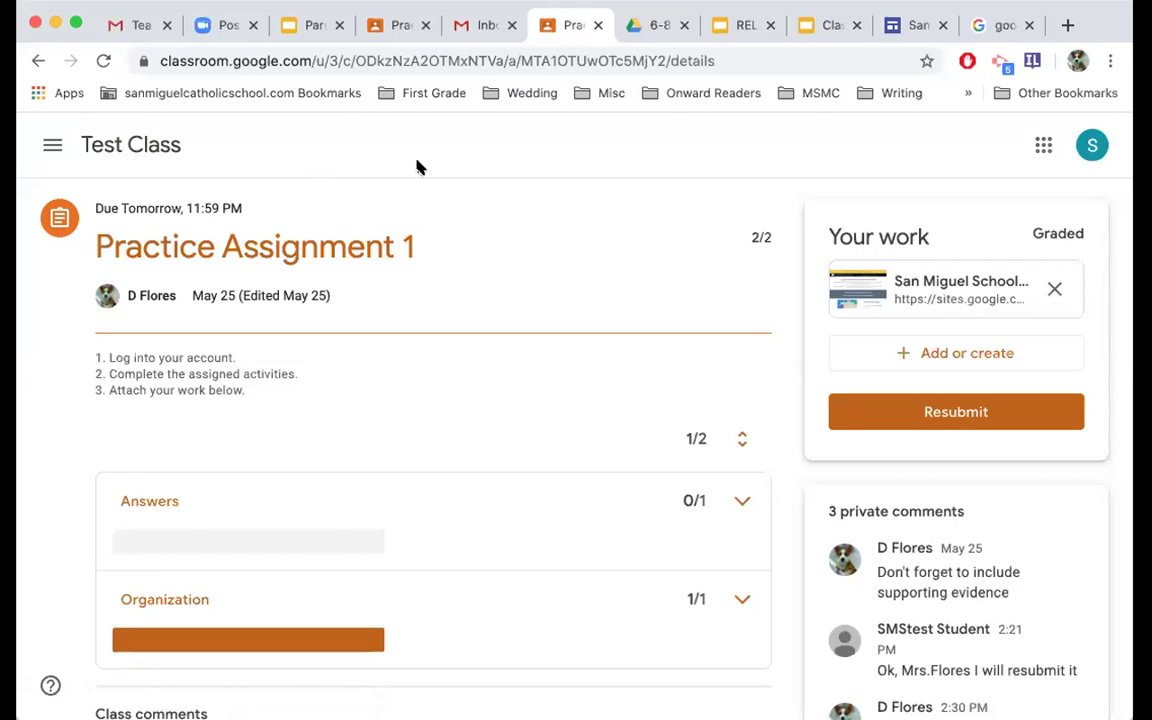
# Open the student's full assignment list from the upcoming work section of the Test Class stream.
pyautogui.click(113, 146)
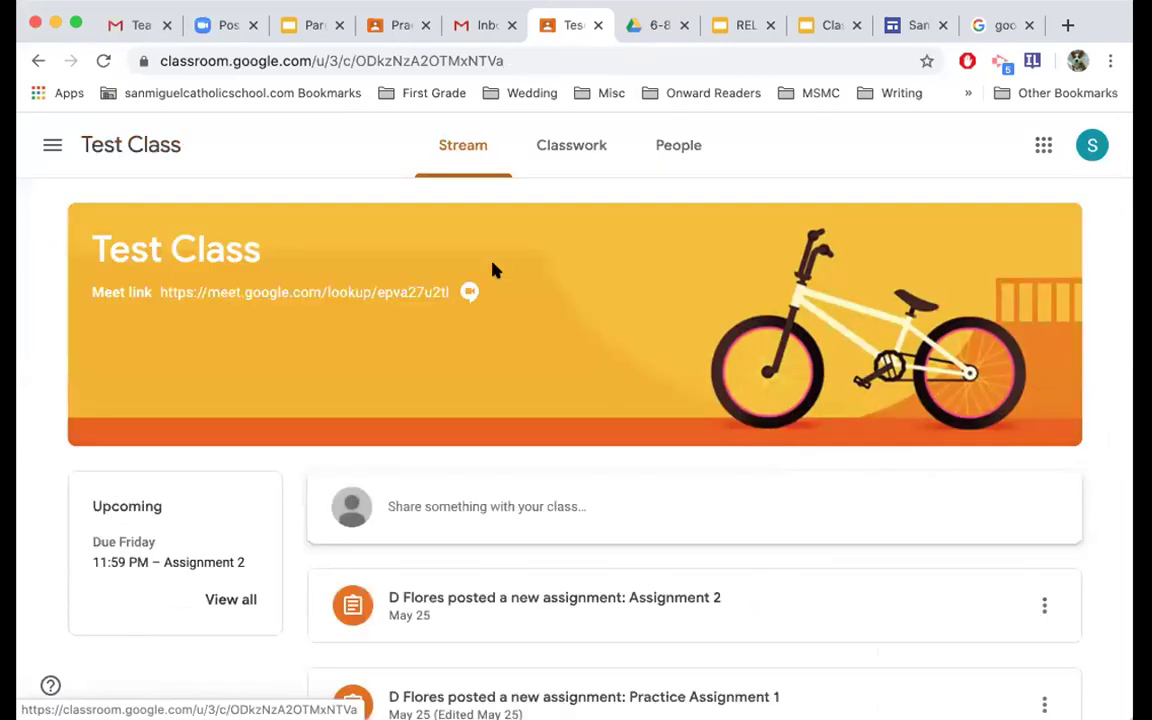
pyautogui.scroll(-3, 525, 522)
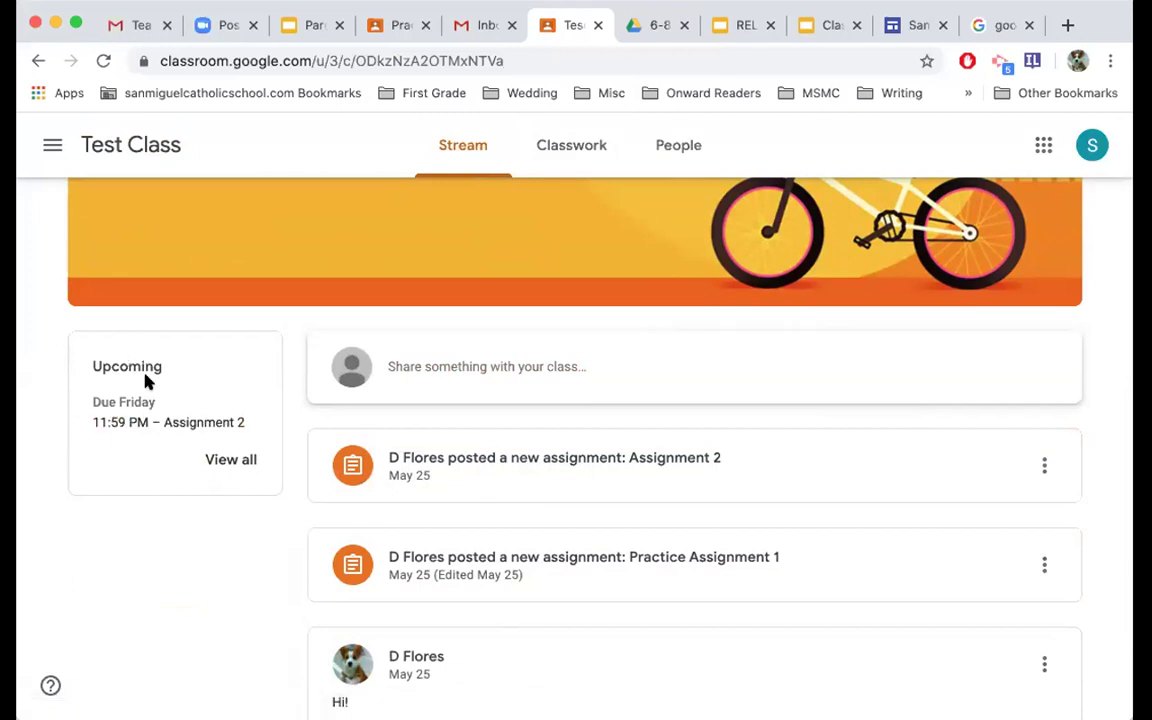
pyautogui.click(221, 460)
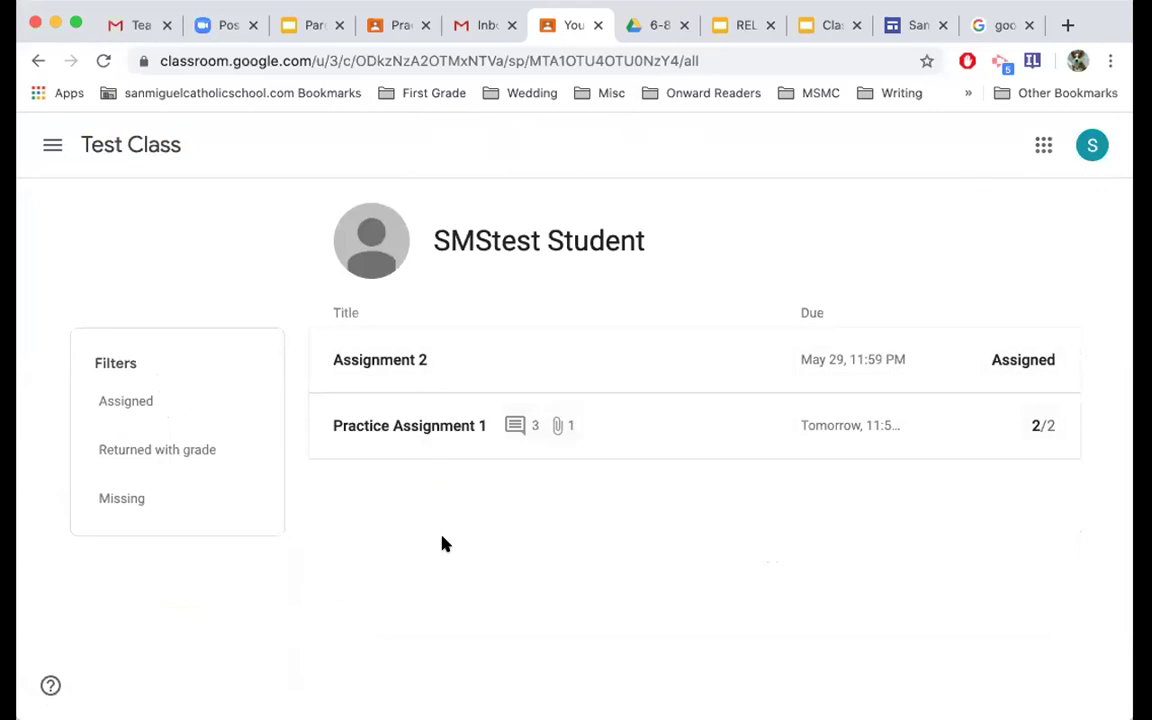
# Return to the class stream and view the student's complete list of assignments and grades again.
pyautogui.click(136, 145)
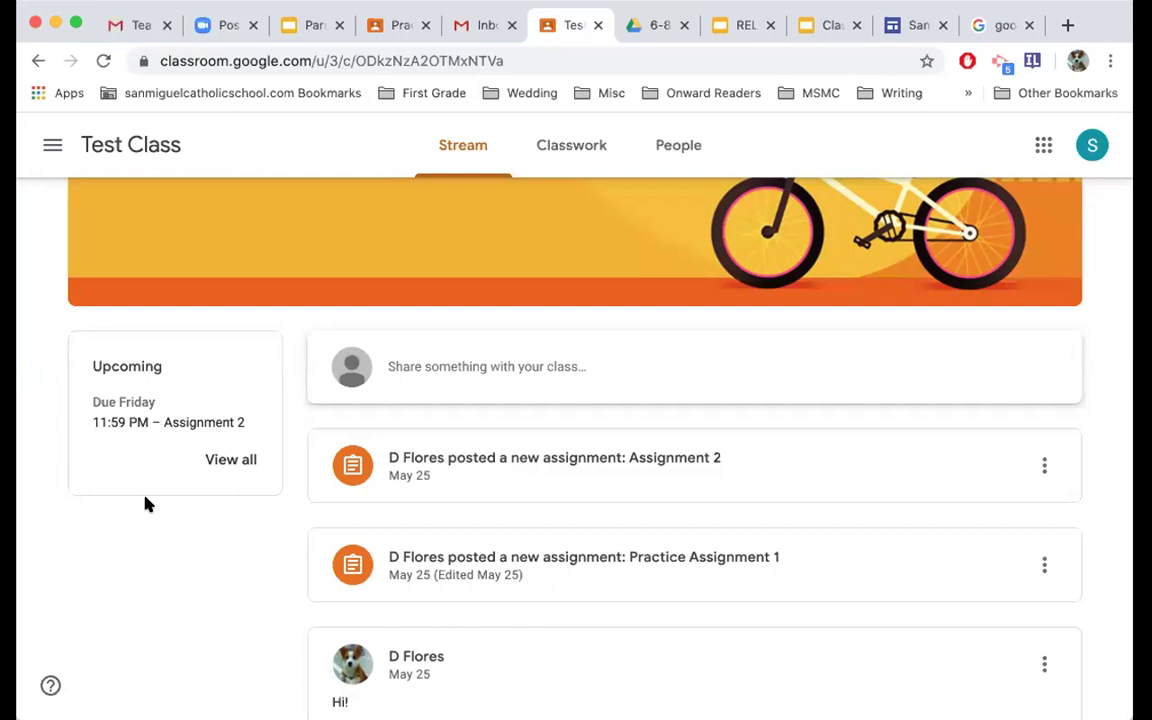
pyautogui.click(231, 460)
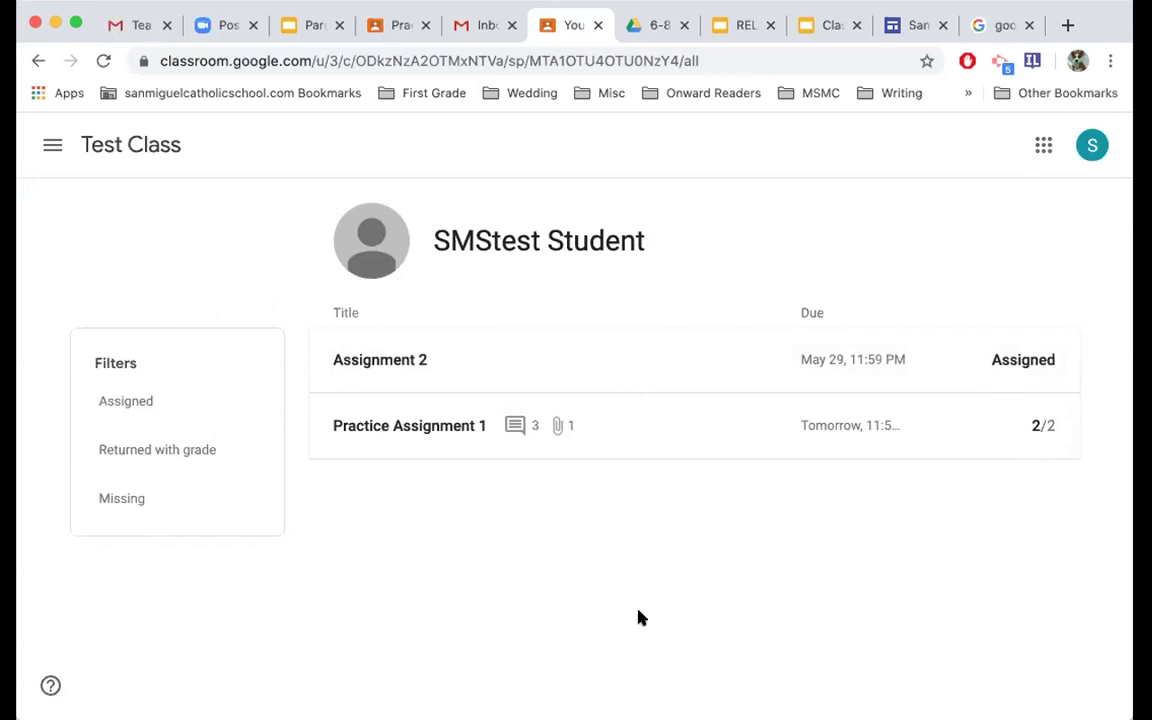
pyautogui.scroll(-1, 638, 547)
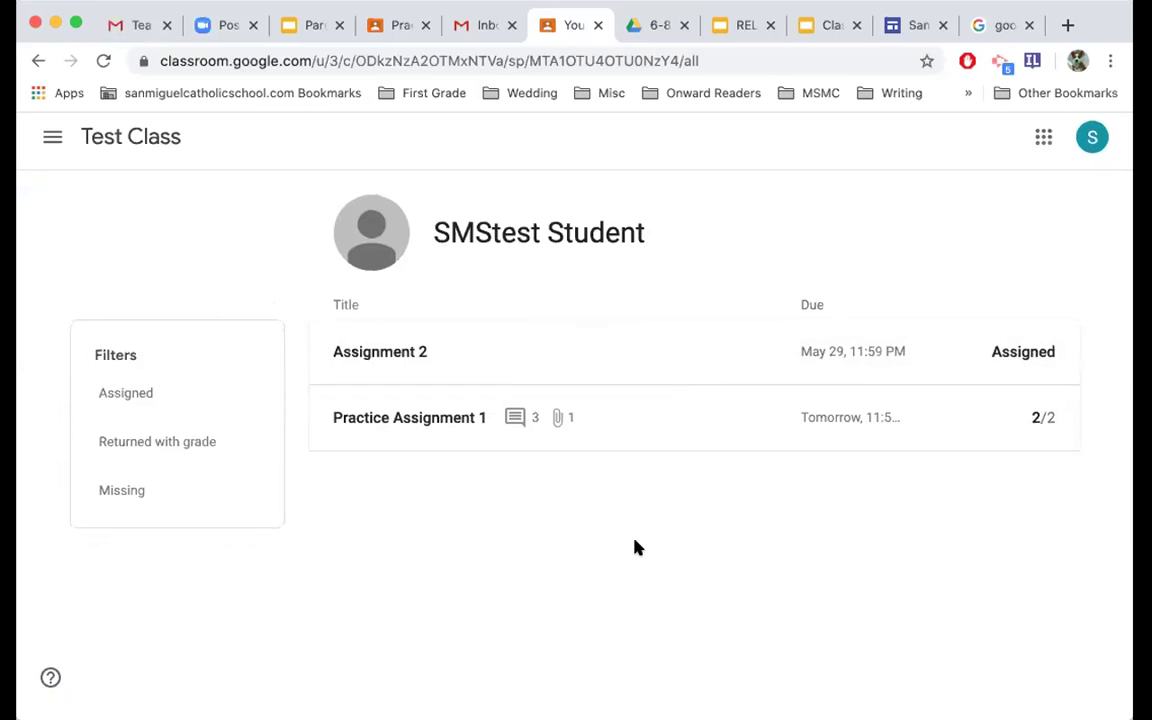
pyautogui.scroll(1, 630, 500)
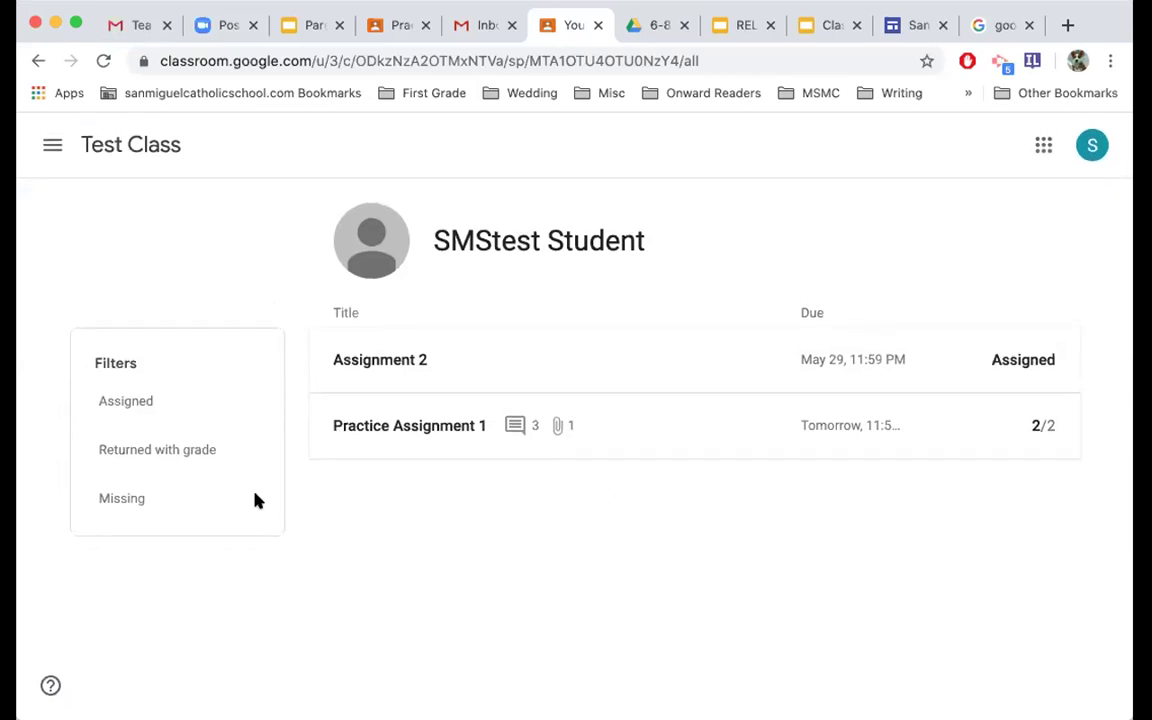
# Filter the student's work by Assigned, Returned with grade and Missing, and return to the unfiltered list.
pyautogui.click(128, 403)
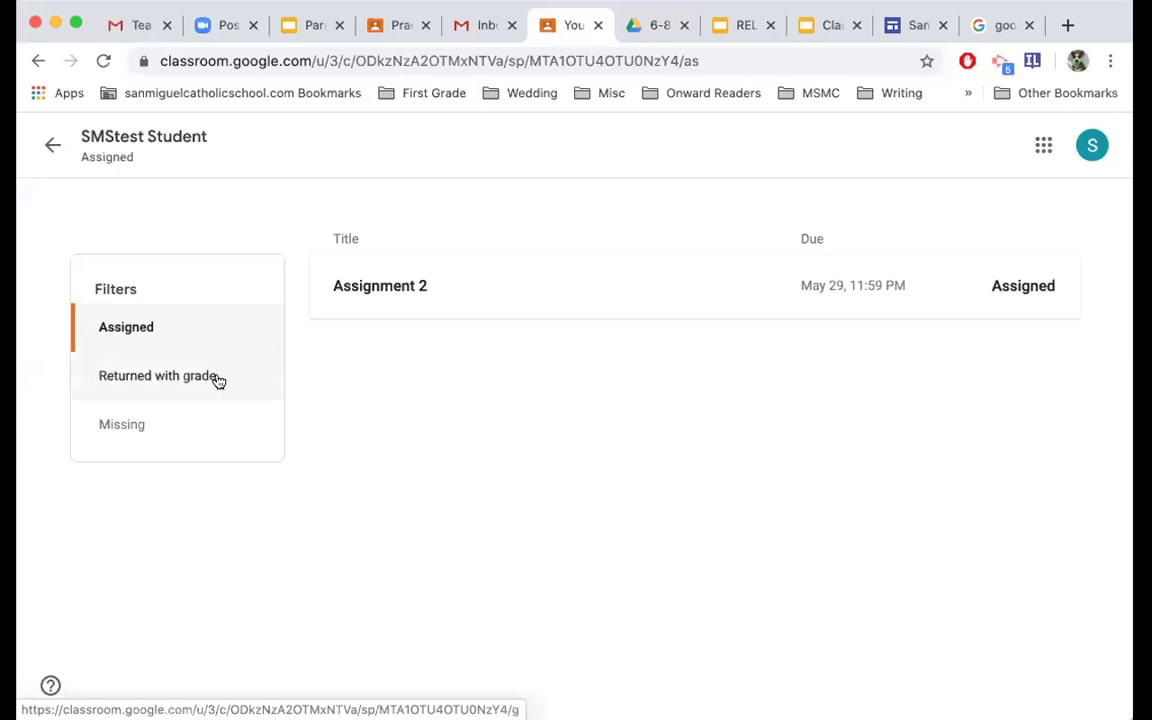
pyautogui.click(186, 380)
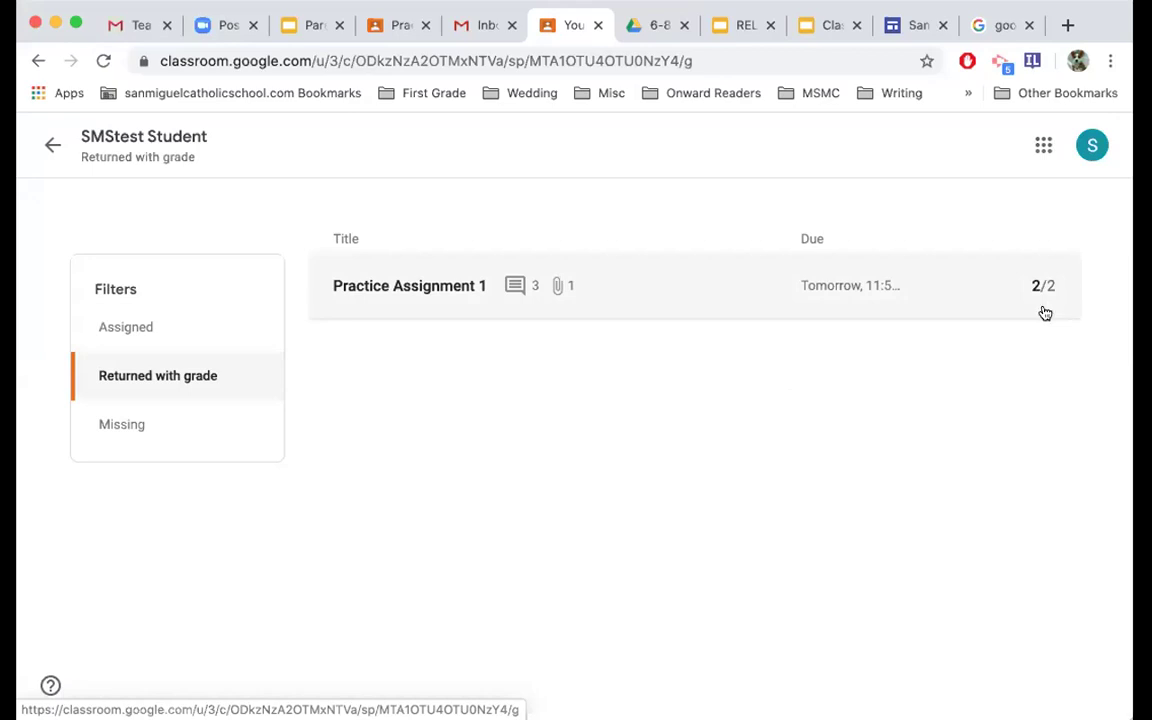
pyautogui.click(120, 427)
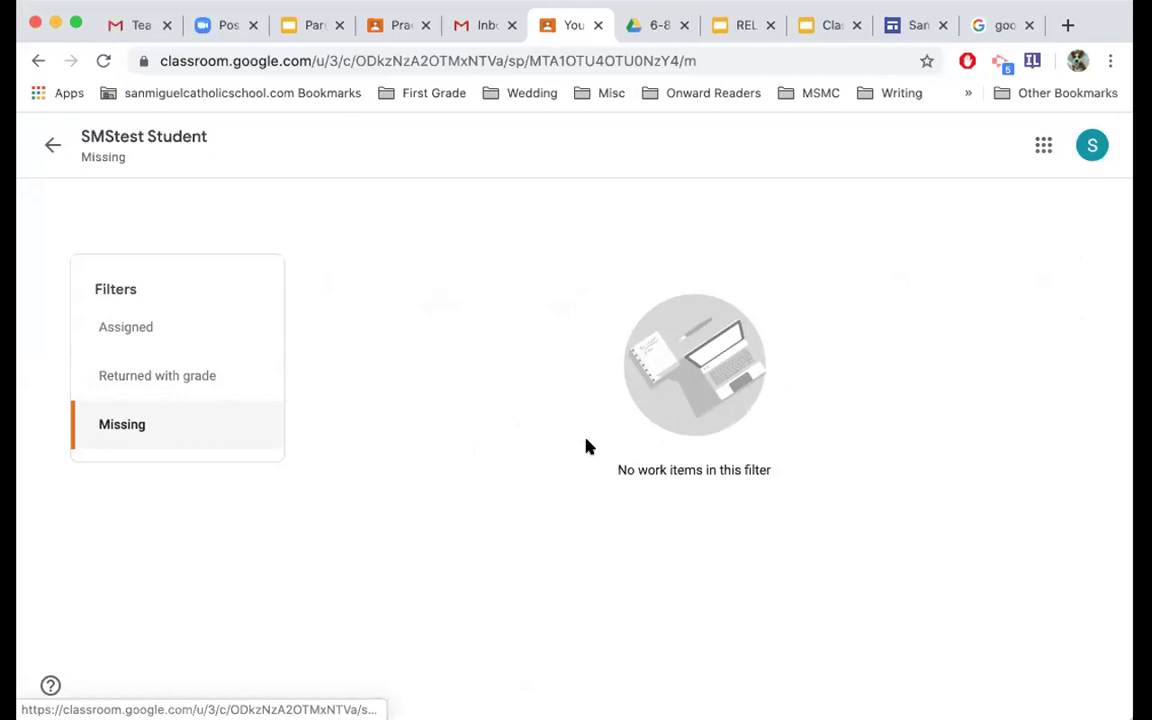
pyautogui.click(203, 324)
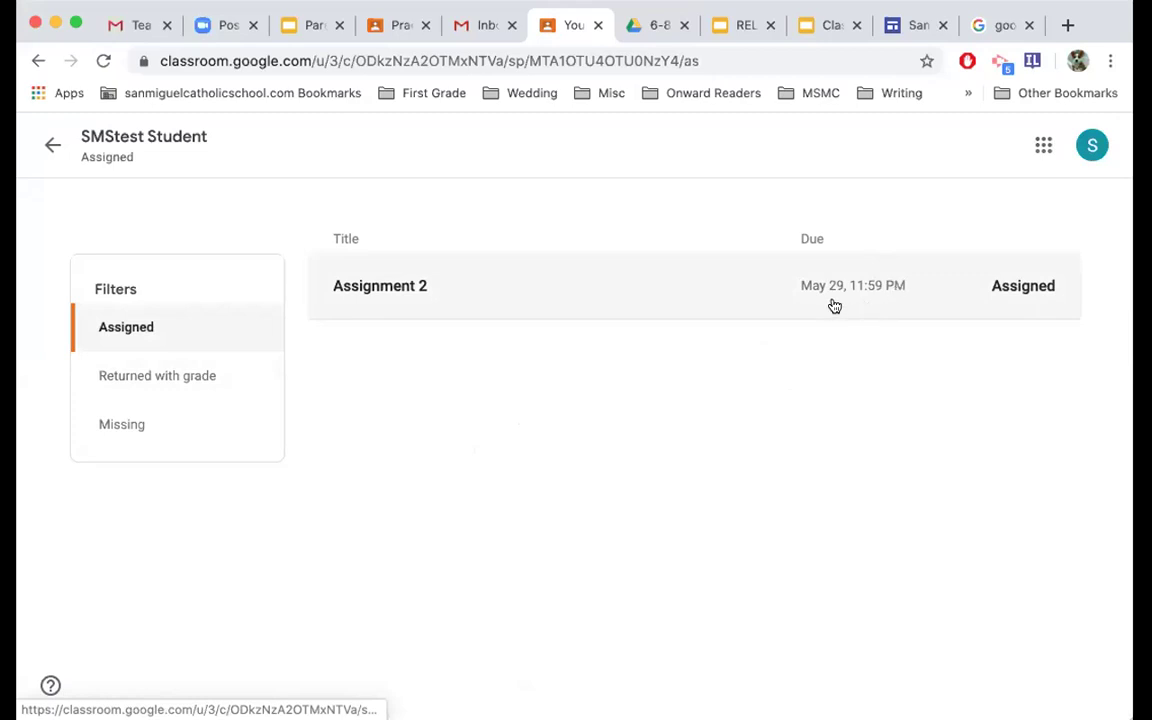
pyautogui.click(159, 432)
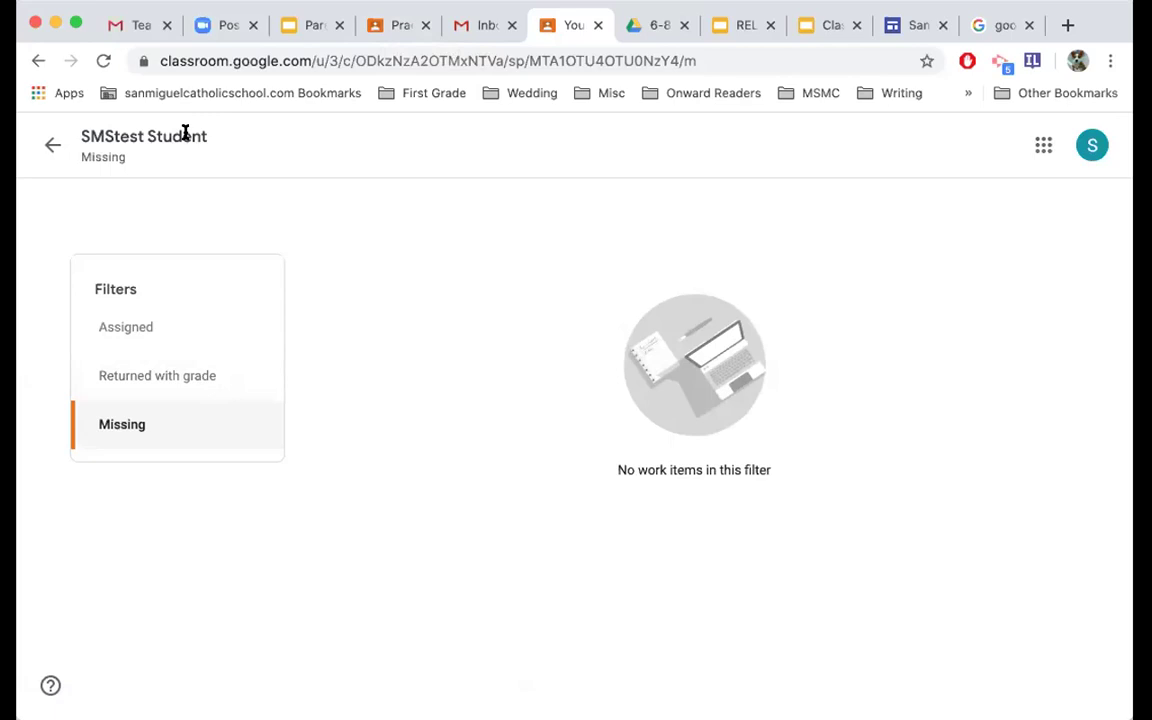
pyautogui.click(51, 148)
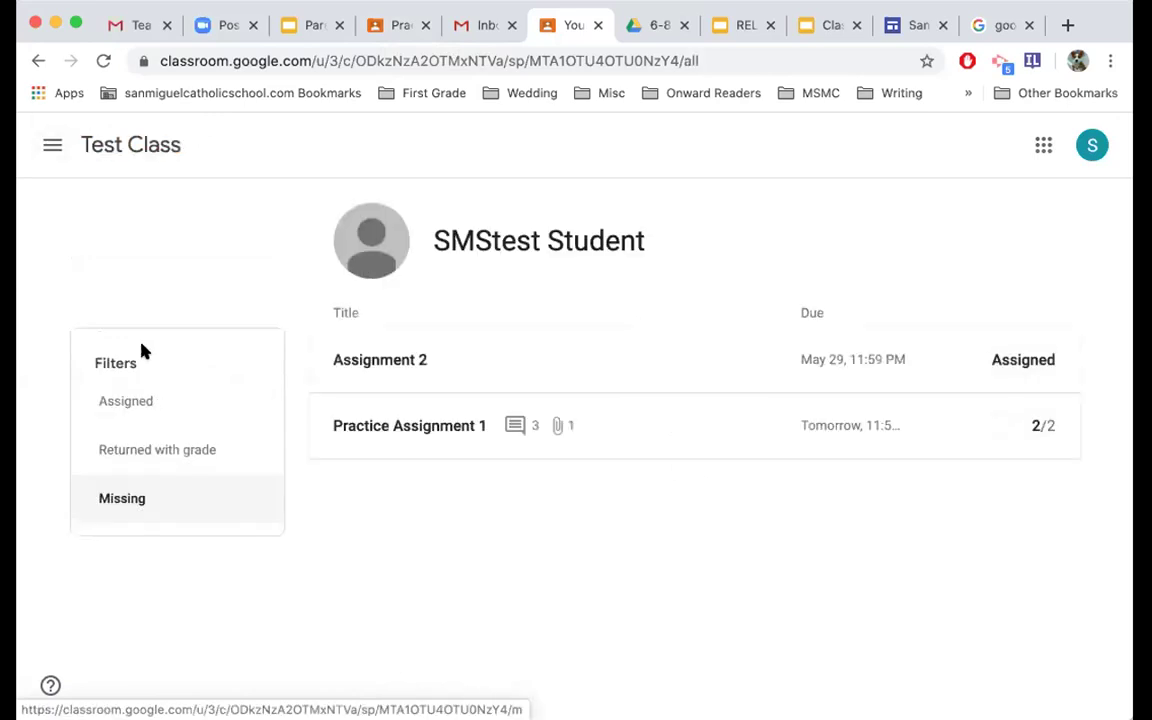
# Review the Test Class stream and open the student's To-do list for all classes.
pyautogui.click(146, 151)
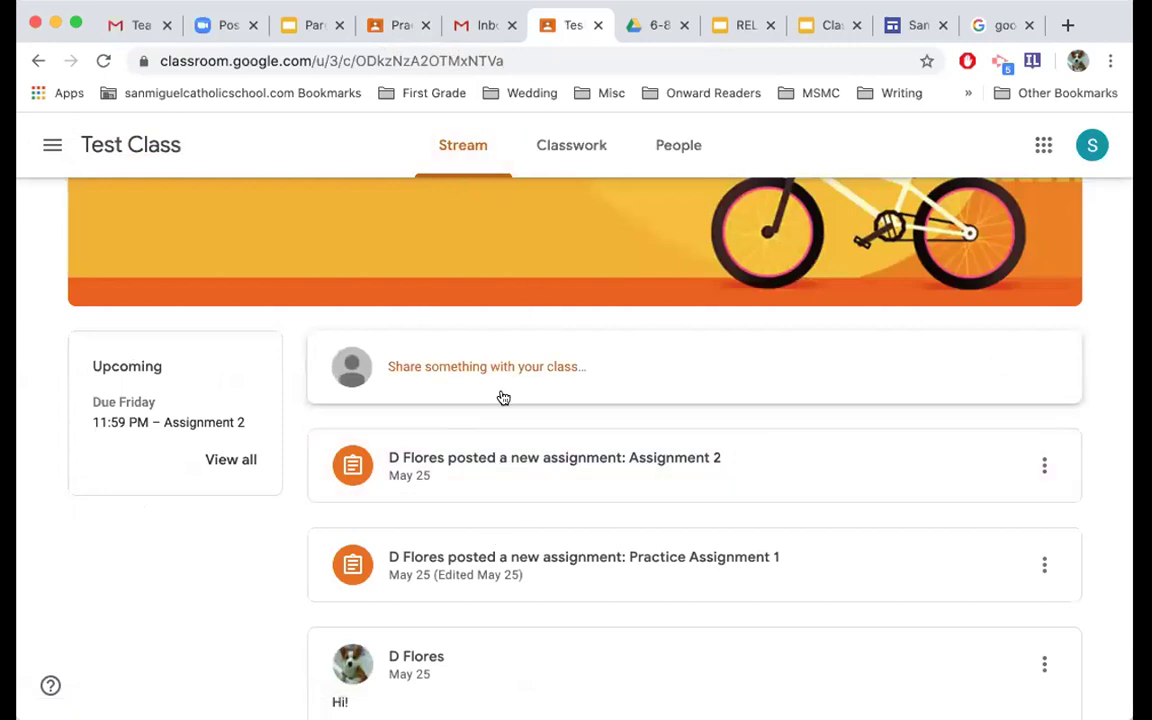
pyautogui.scroll(-3, 514, 576)
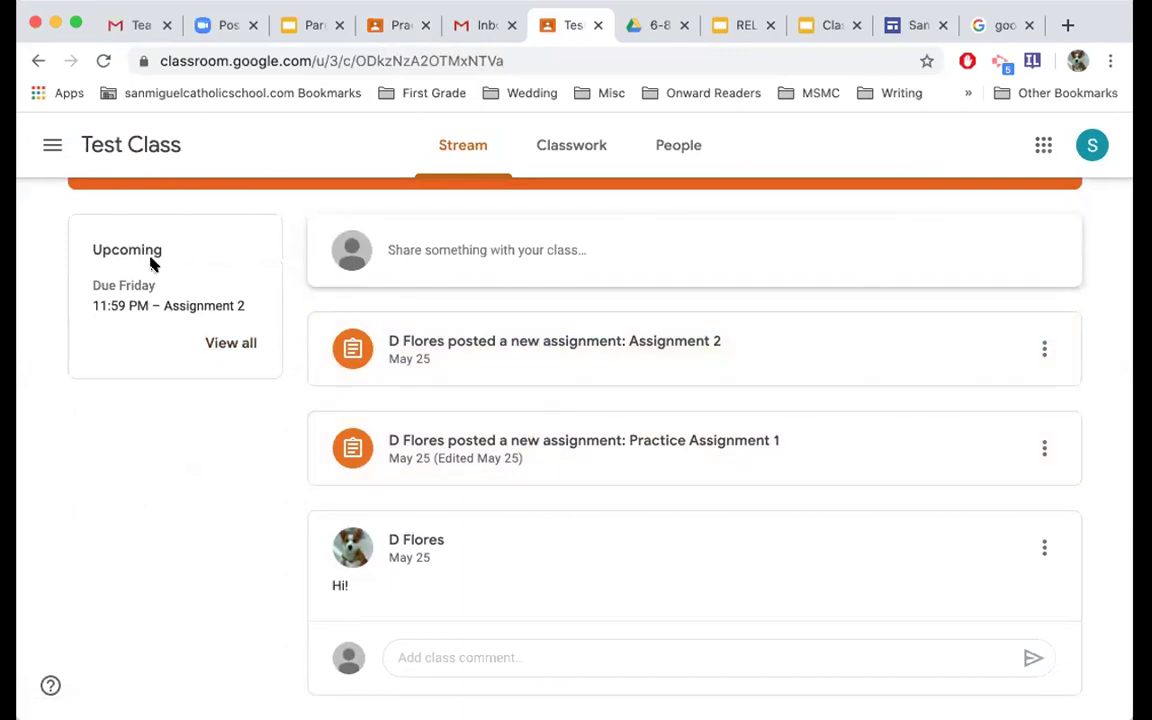
pyautogui.scroll(3, 221, 355)
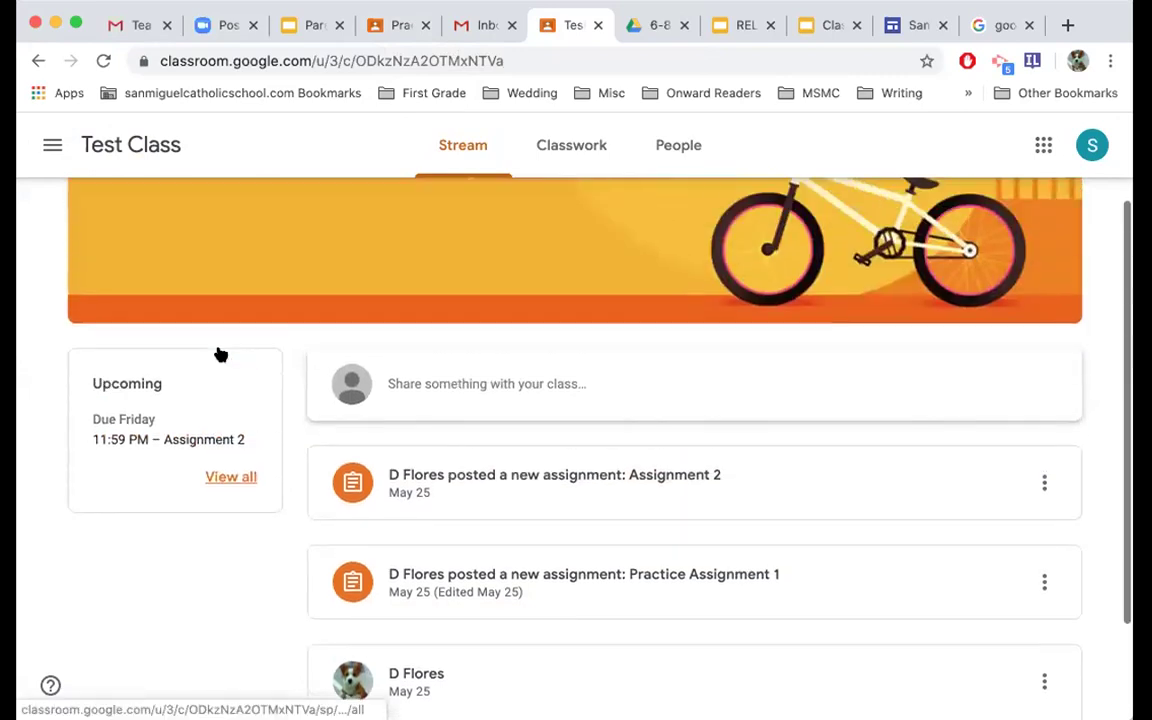
pyautogui.click(52, 145)
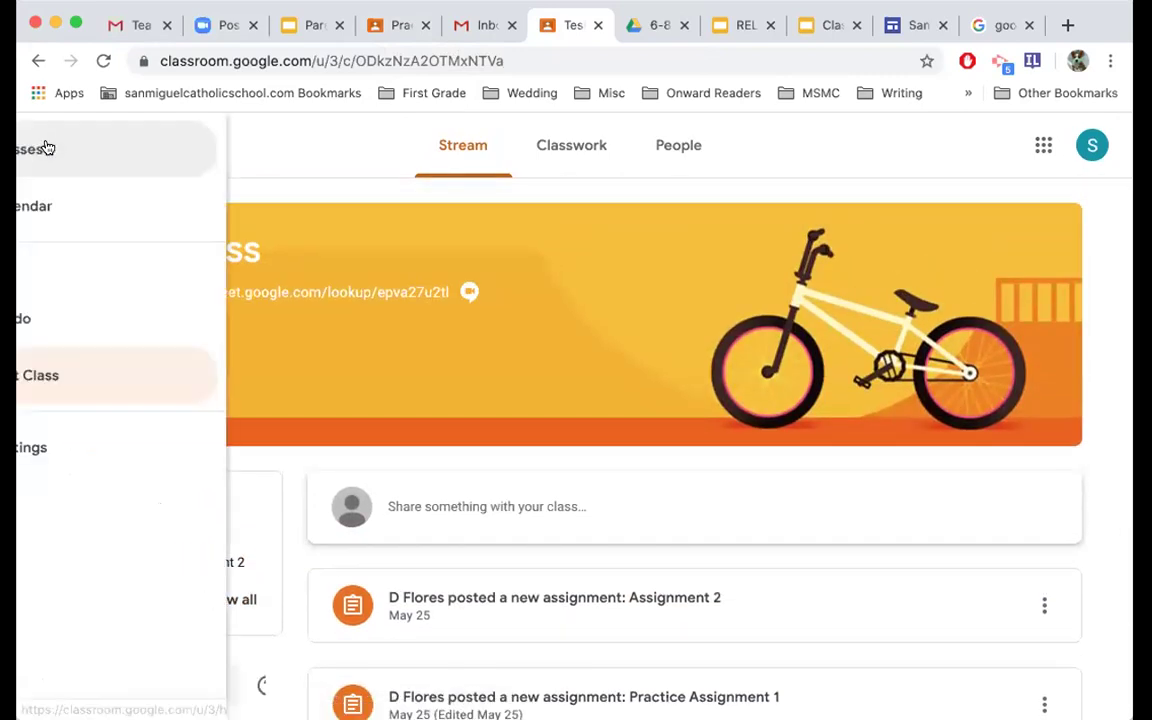
pyautogui.click(72, 322)
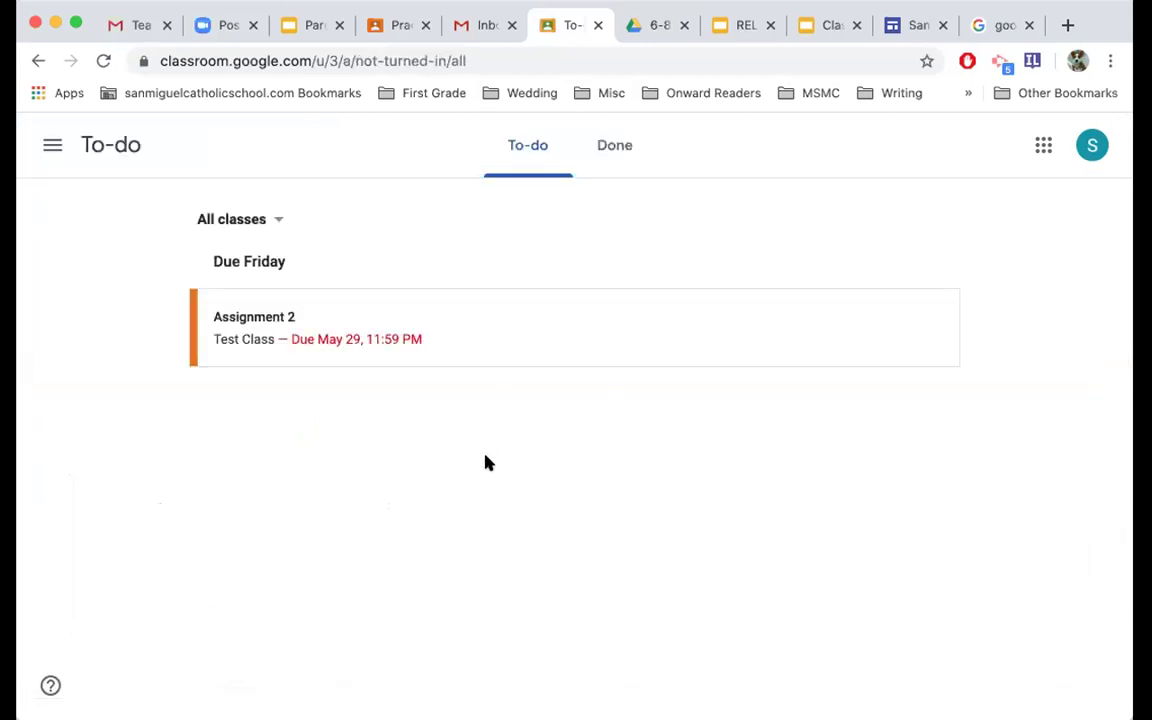
# Return from the To-do list to the Test Class stream and review its posts and upcoming work.
pyautogui.click(54, 146)
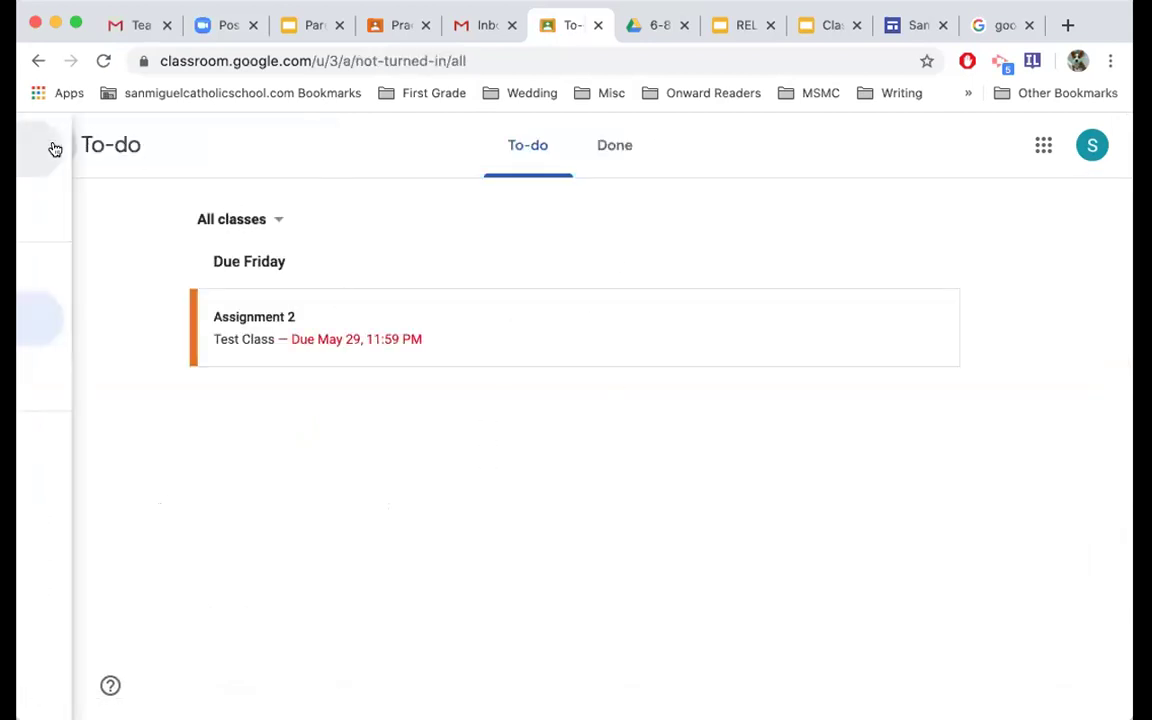
pyautogui.click(95, 373)
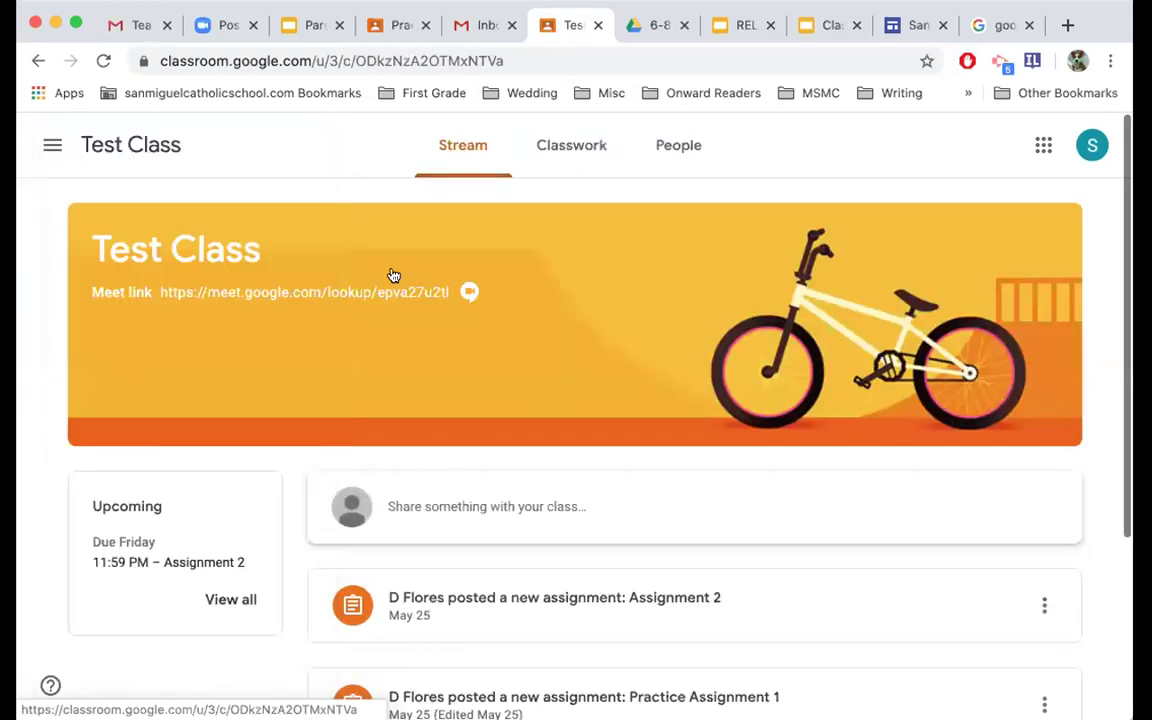
pyautogui.scroll(-3, 577, 325)
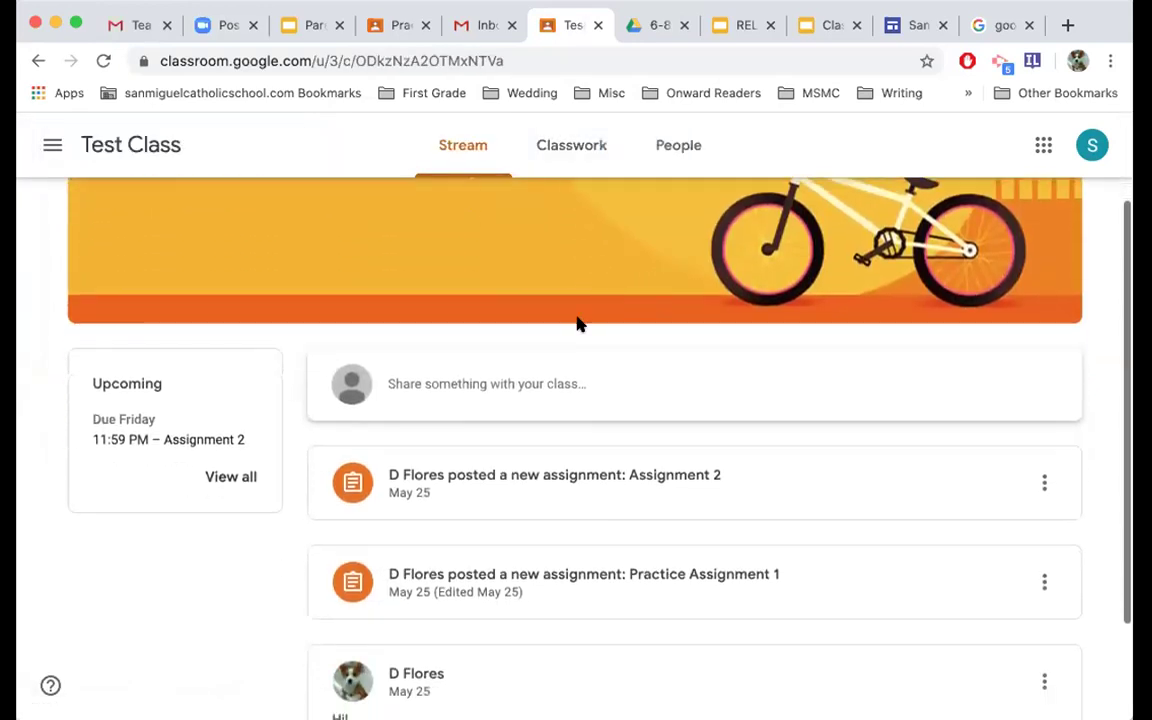
pyautogui.scroll(-1, 770, 373)
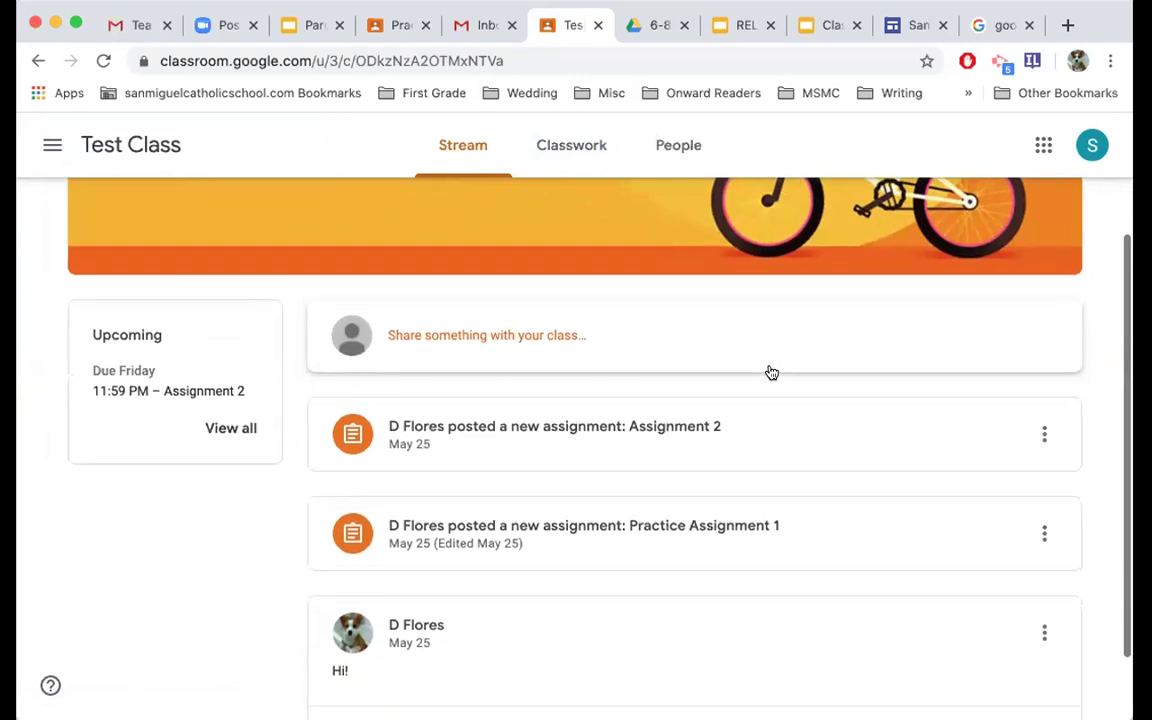
pyautogui.scroll(-1, 772, 373)
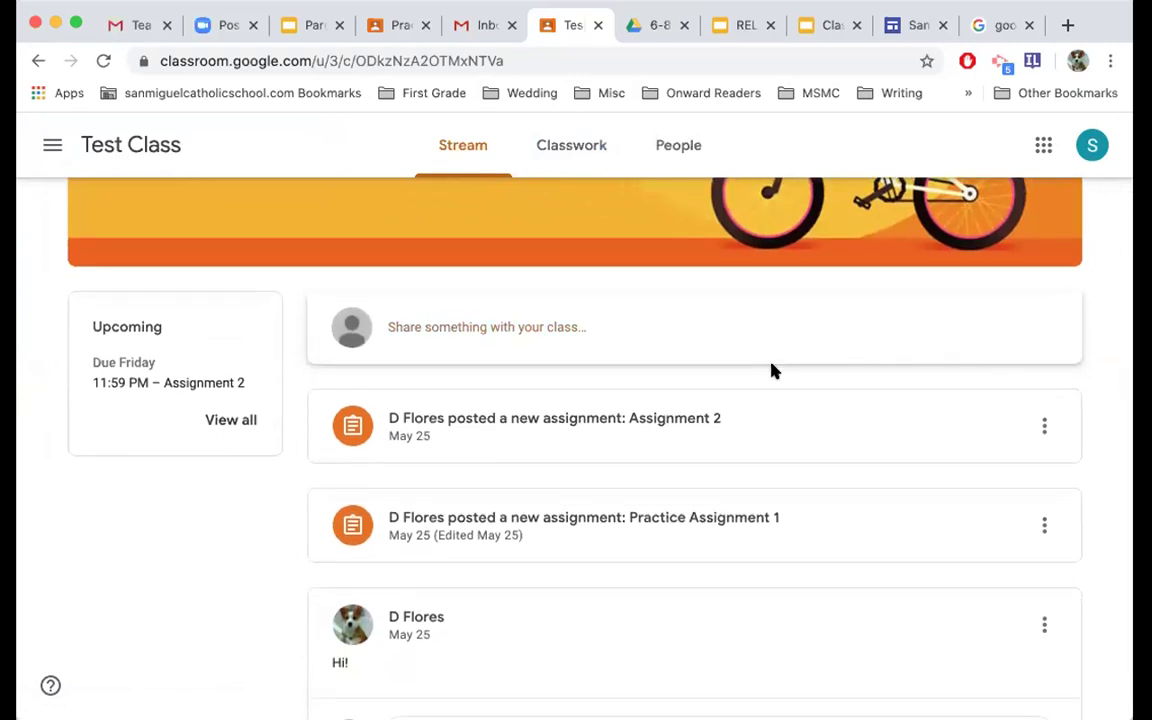
pyautogui.scroll(2, 772, 371)
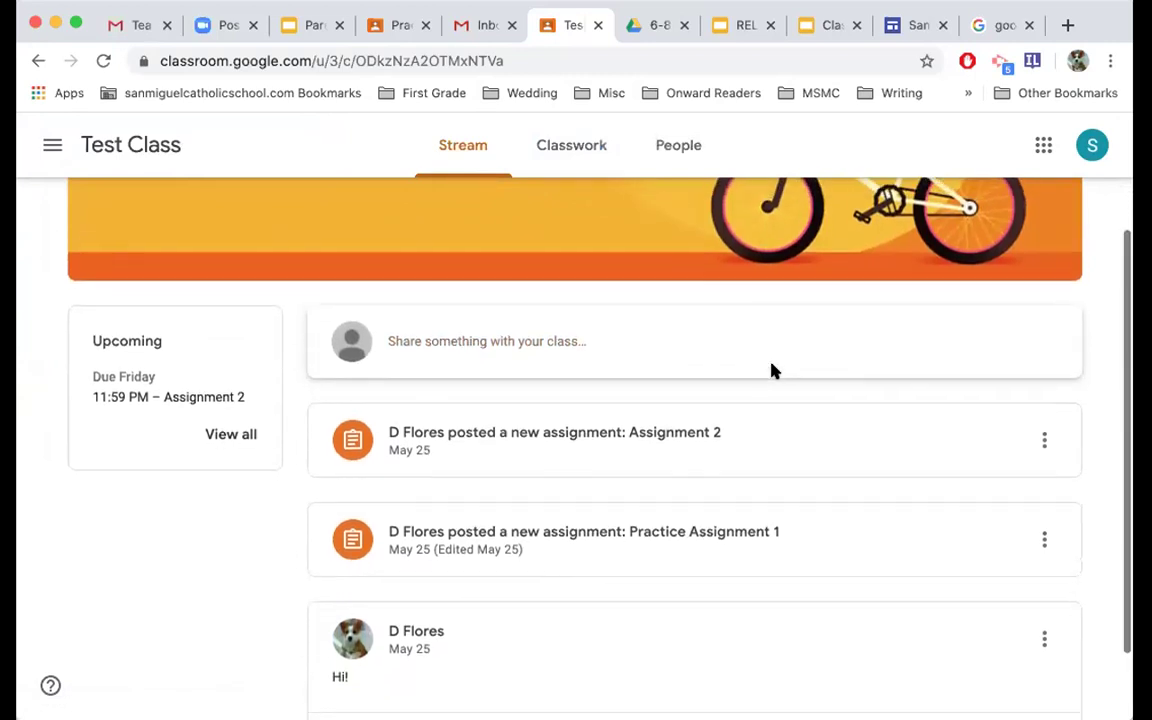
pyautogui.scroll(1, 772, 371)
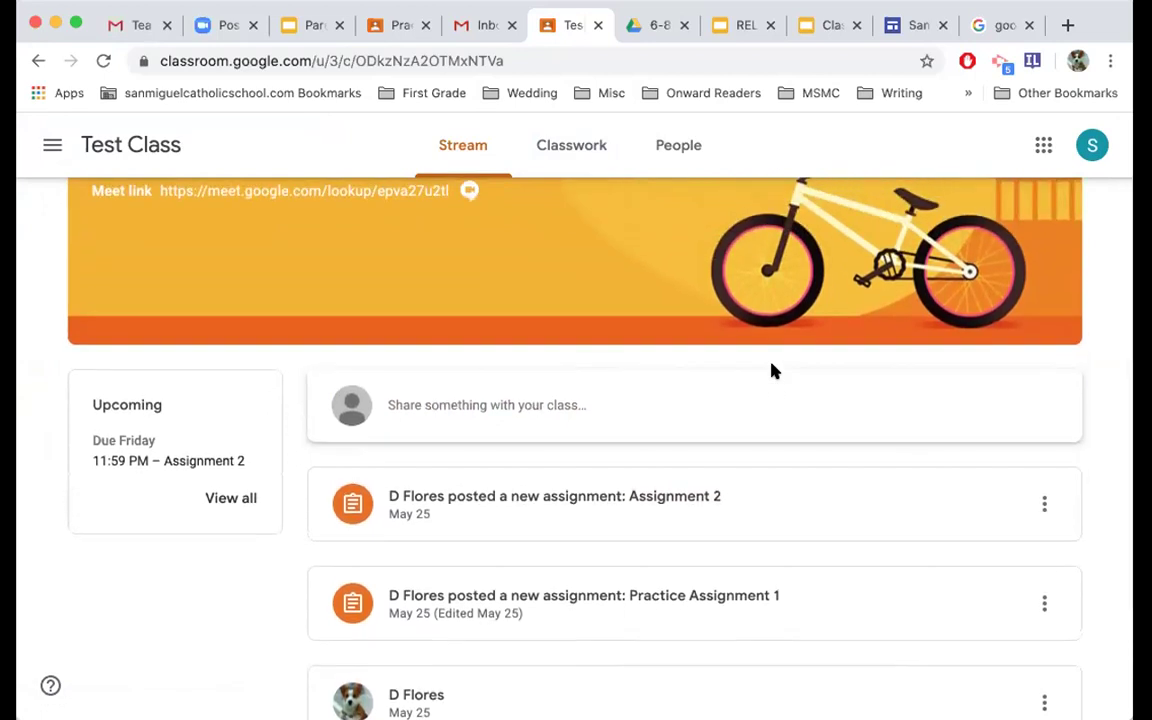
# View the student's full list of work in Test Class, and go to the To-do list for all classes.
pyautogui.click(249, 503)
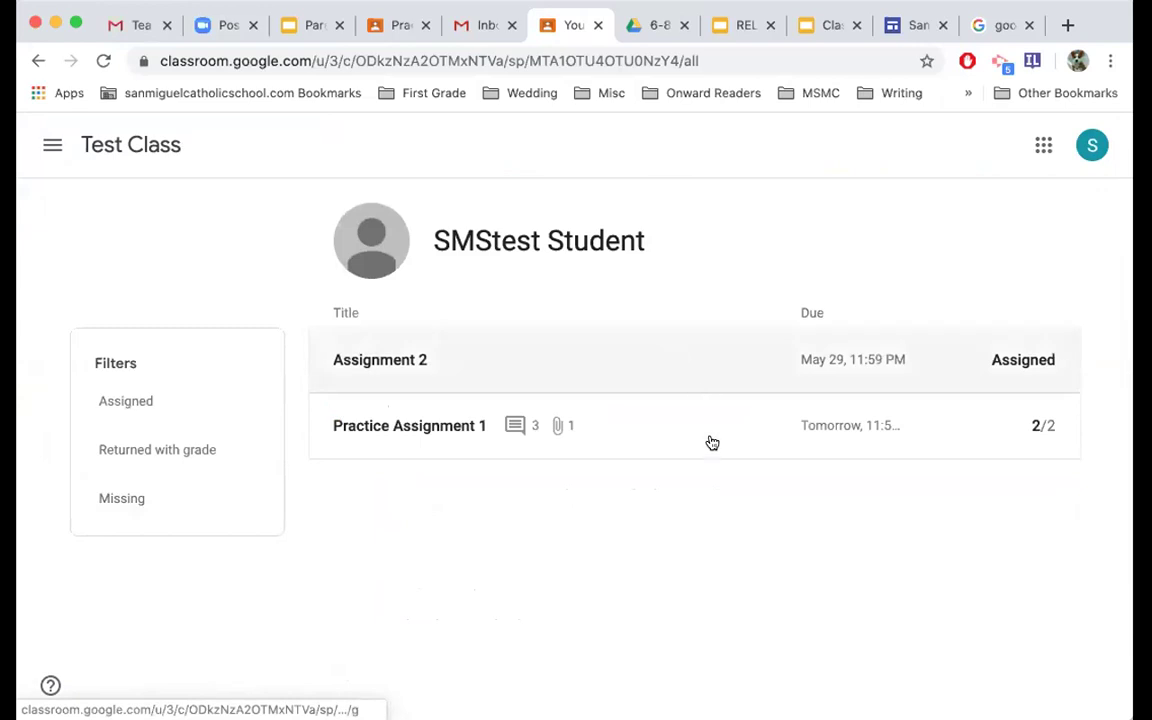
pyautogui.click(52, 145)
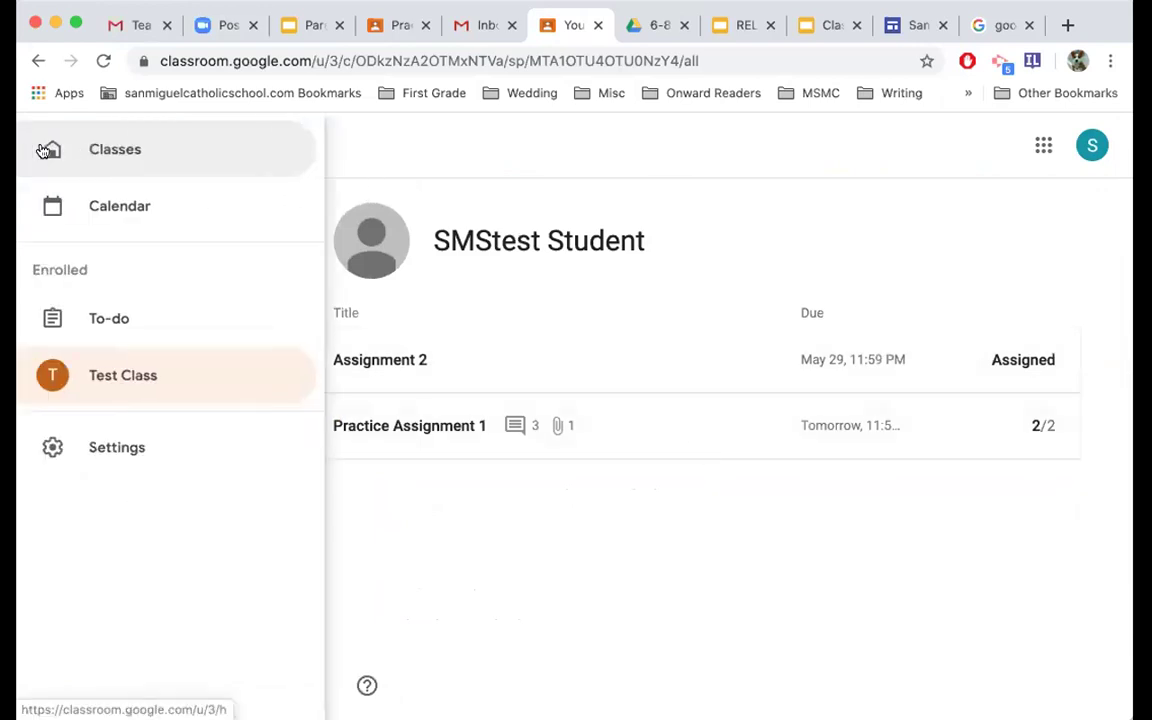
pyautogui.click(70, 320)
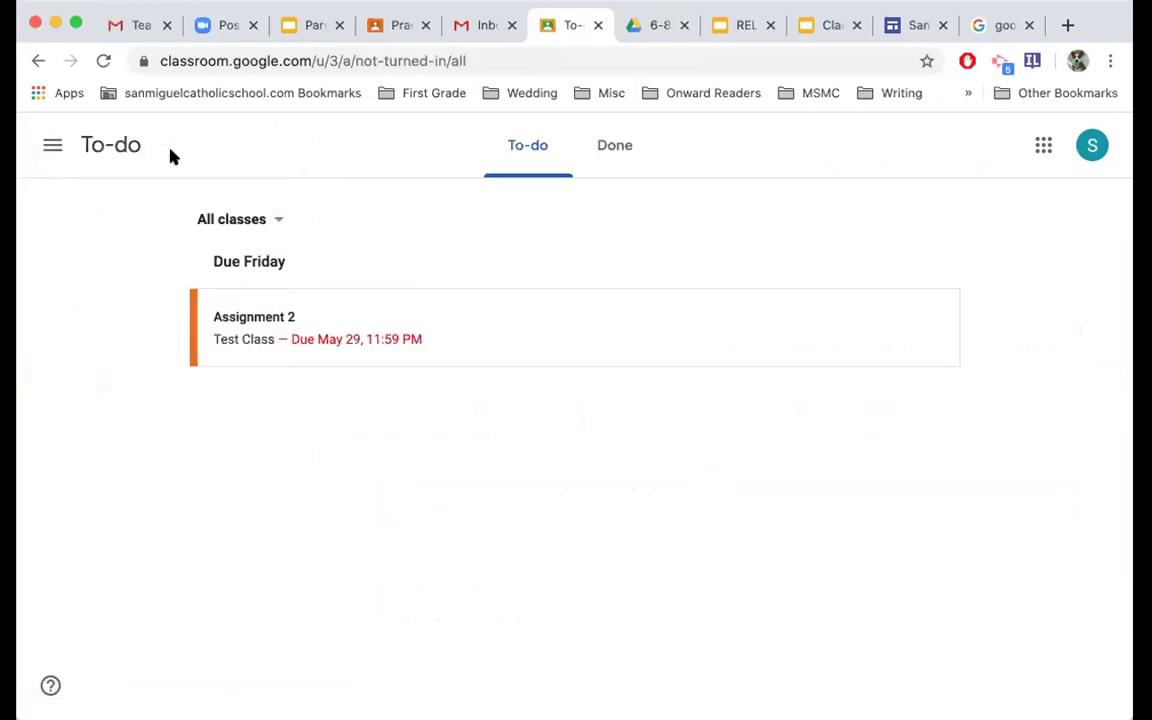
# Go back to Test Class and open its Classwork page to view the assignments by topic.
pyautogui.click(52, 145)
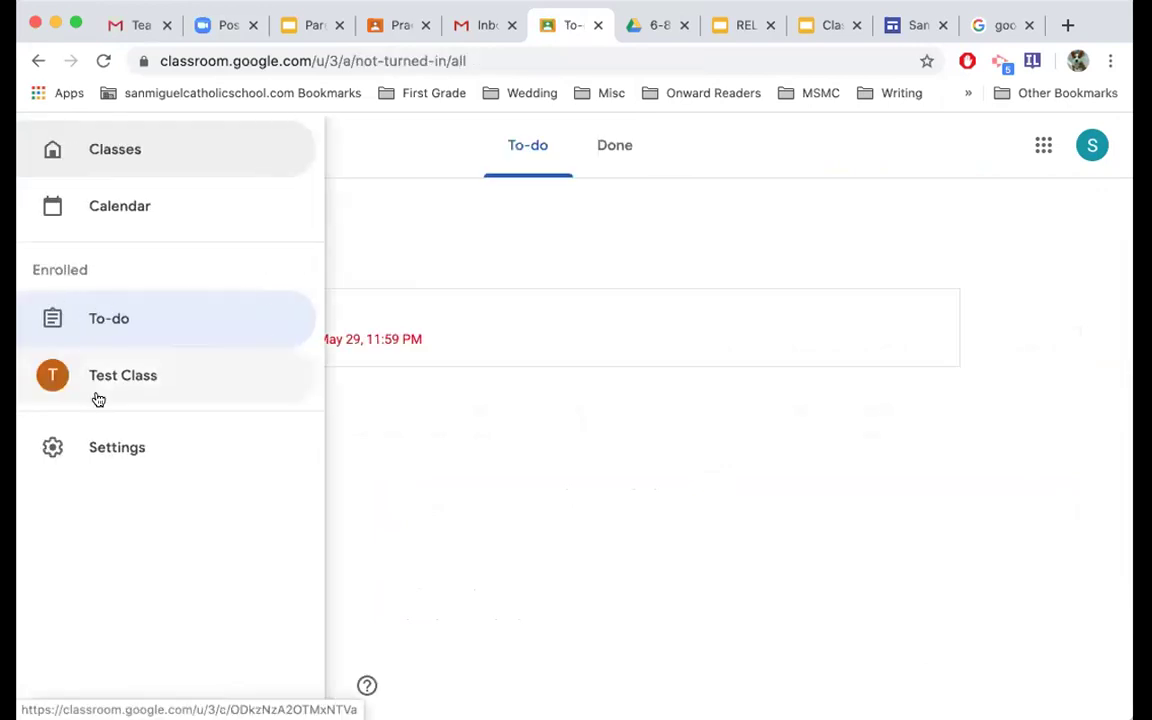
pyautogui.click(100, 386)
pyautogui.scroll(2, 556, 248)
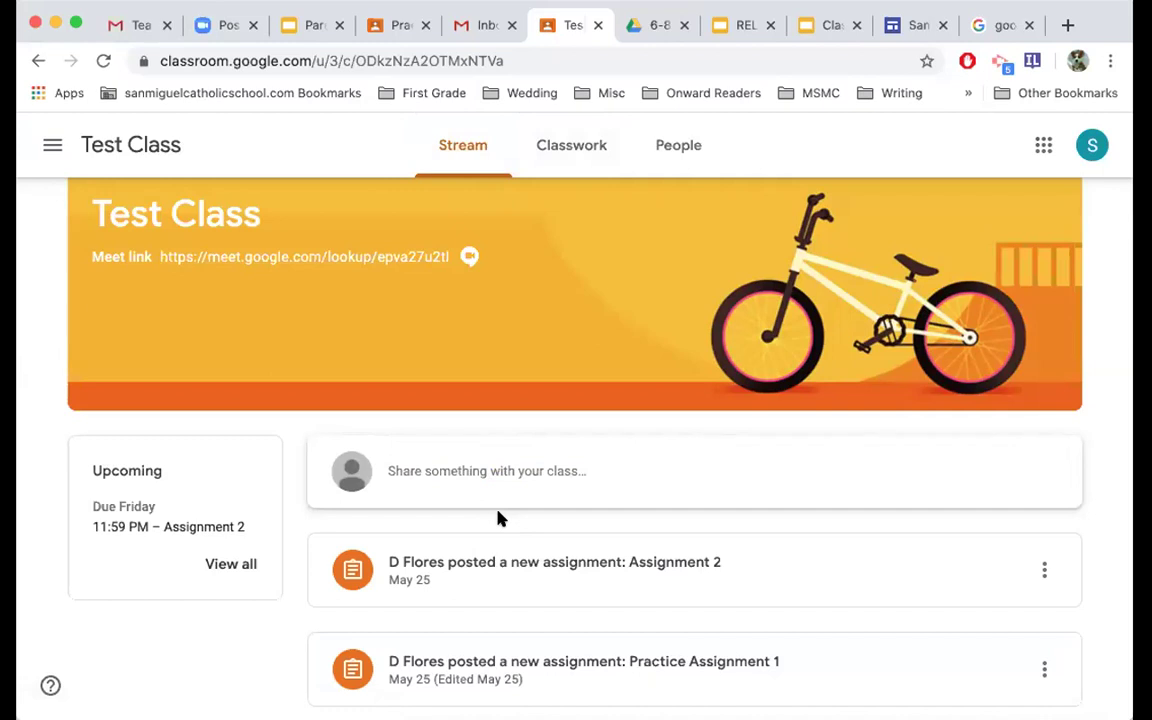
pyautogui.click(565, 147)
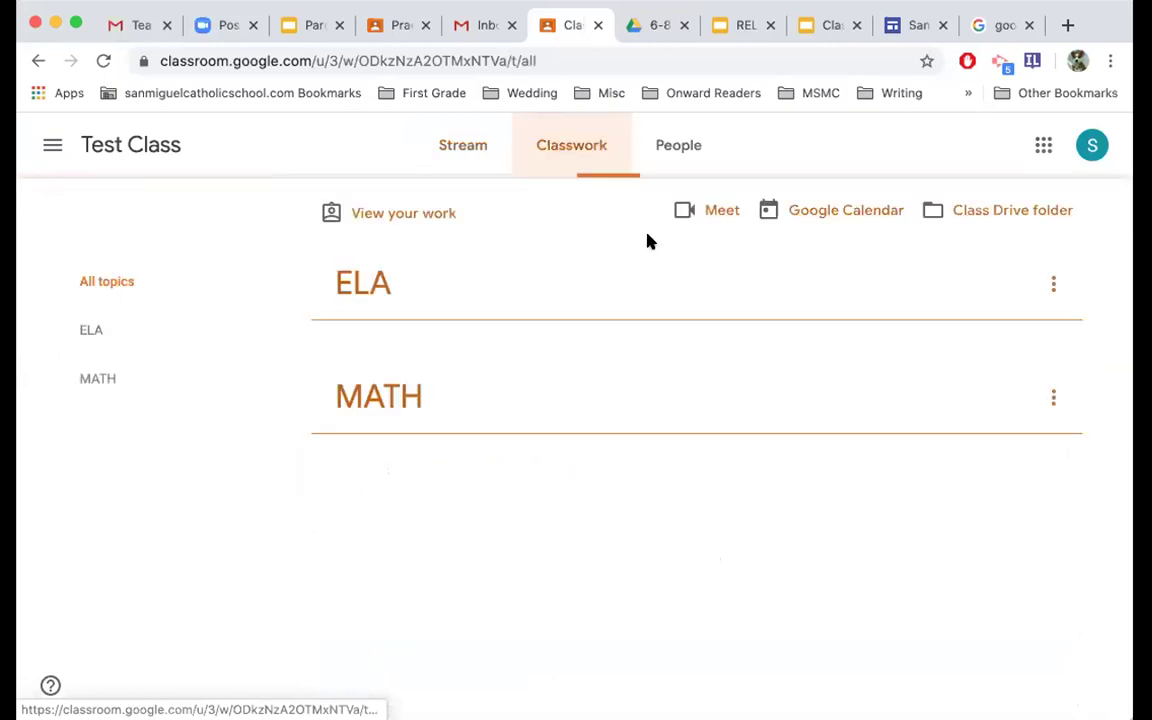
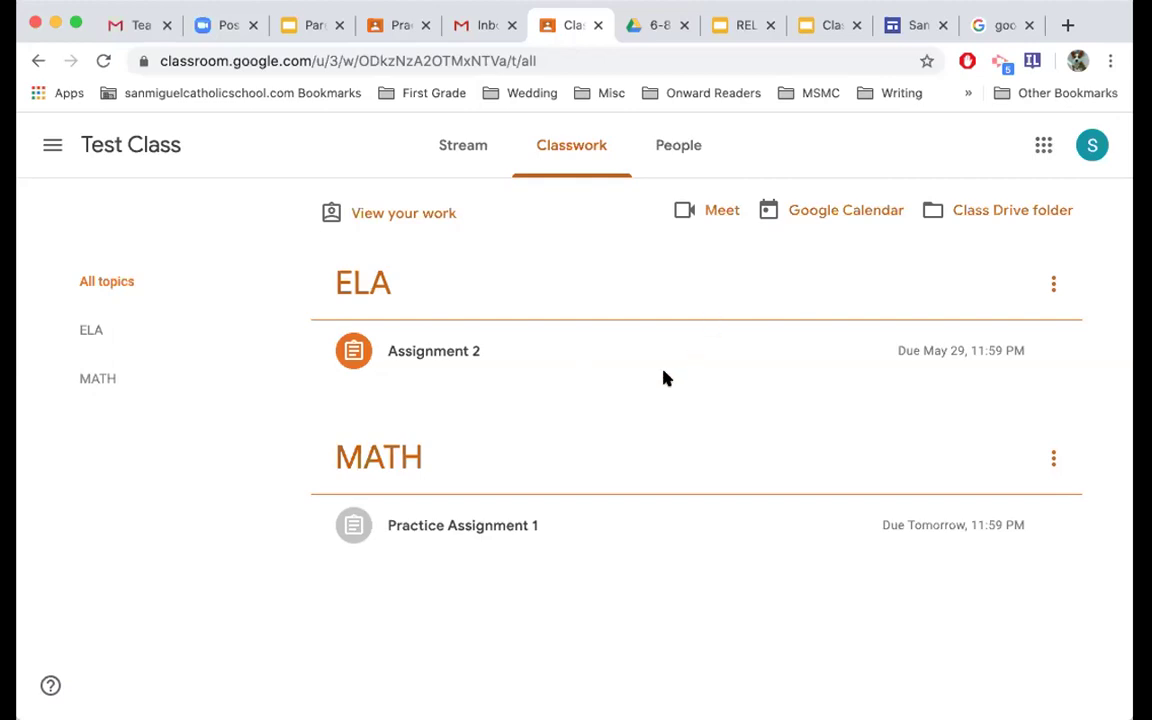
# View the student's own work list from the Classwork page several times, returning to Classwork after each look.
pyautogui.click(421, 211)
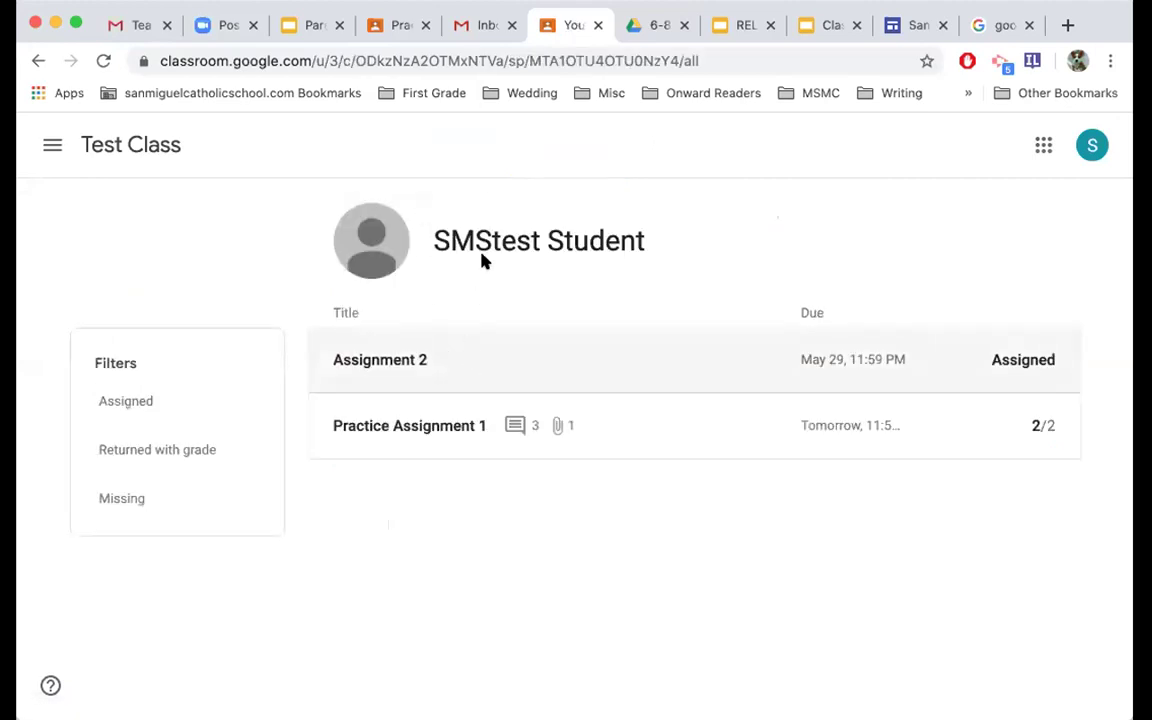
pyautogui.click(38, 61)
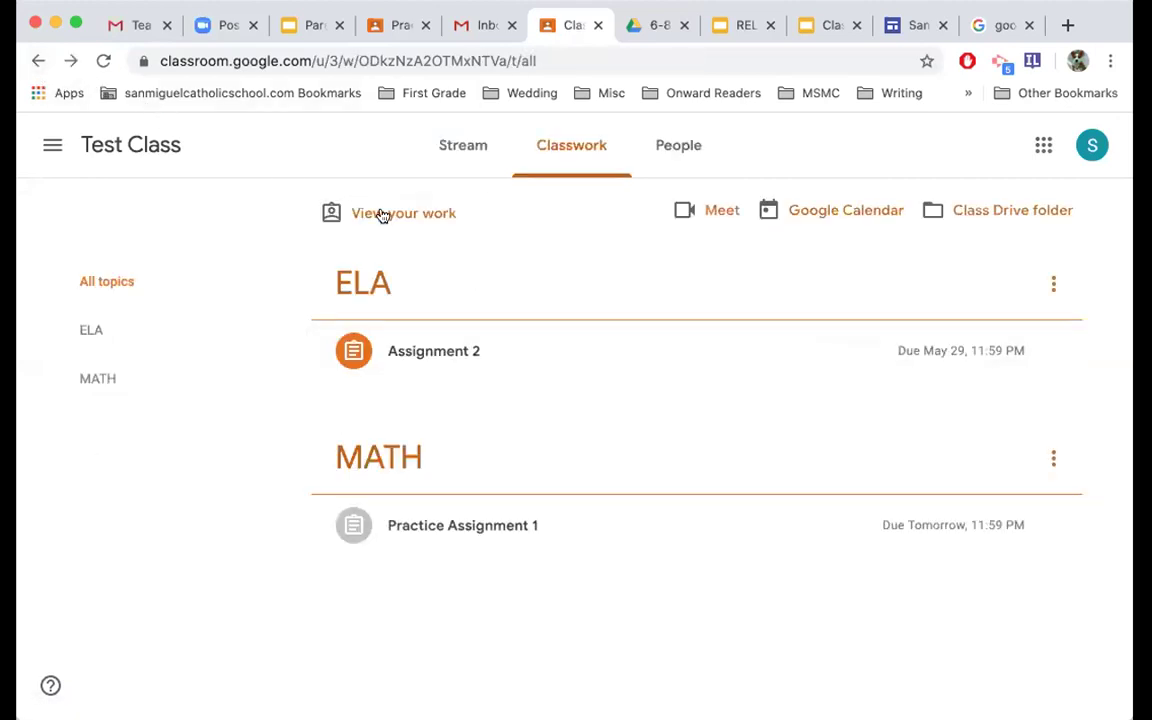
pyautogui.click(385, 215)
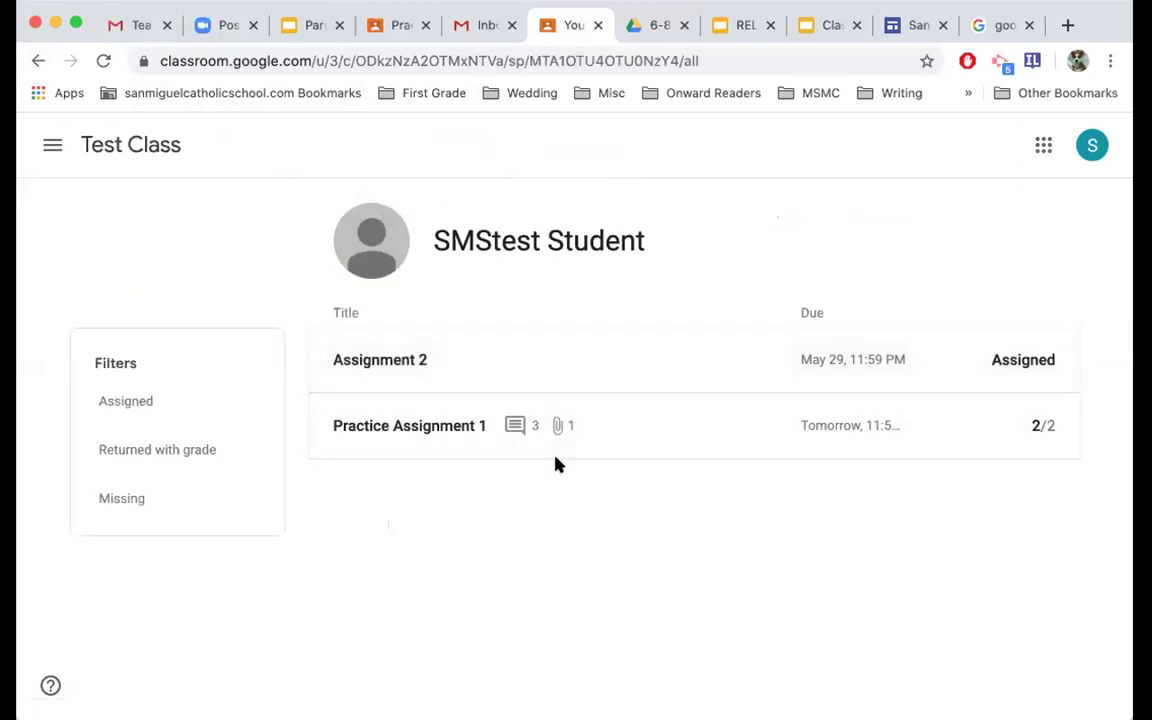
pyautogui.click(39, 62)
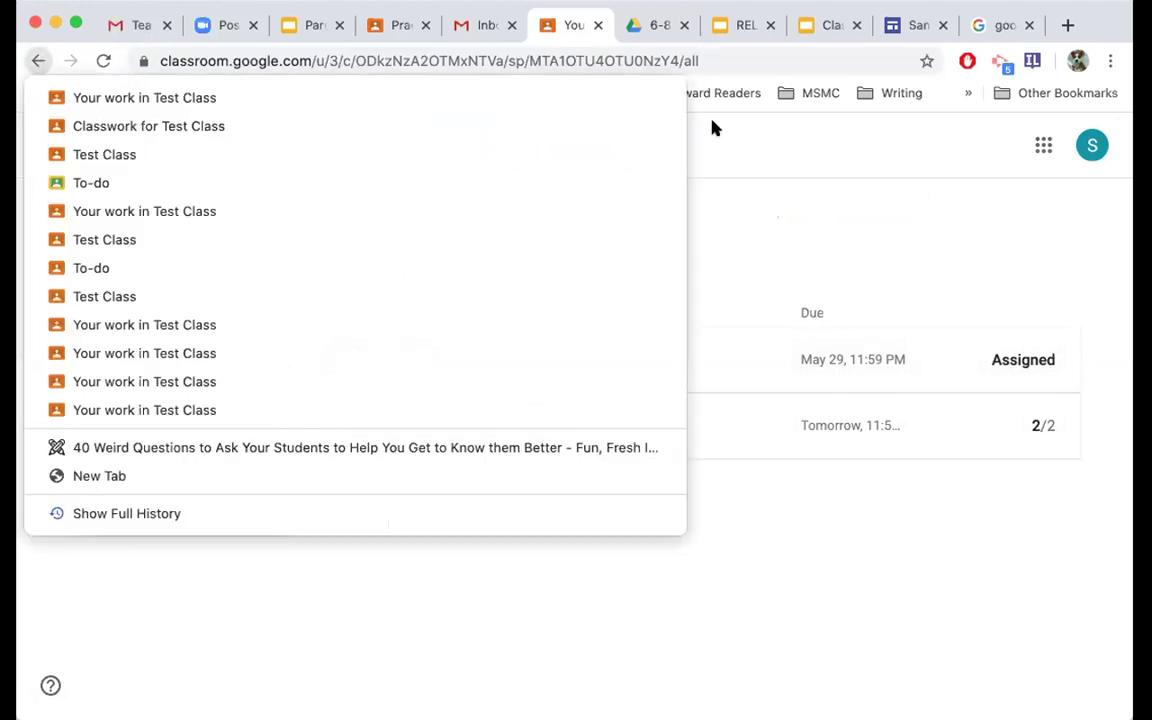
pyautogui.click(35, 58)
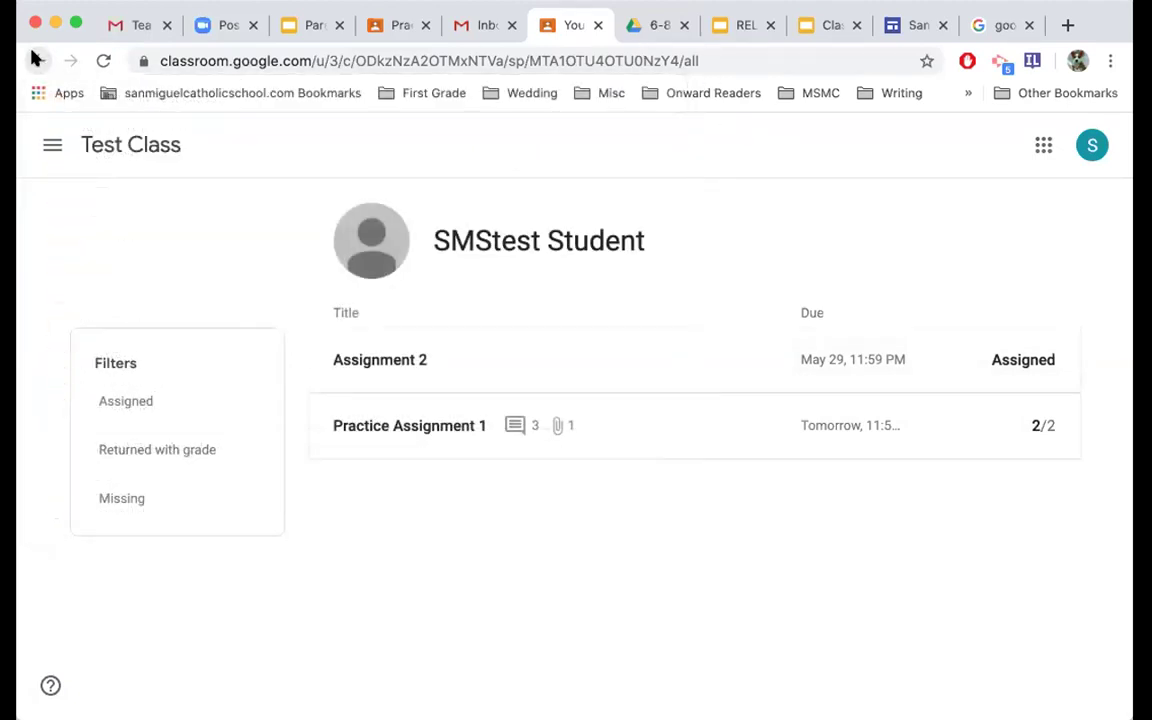
pyautogui.click(35, 58)
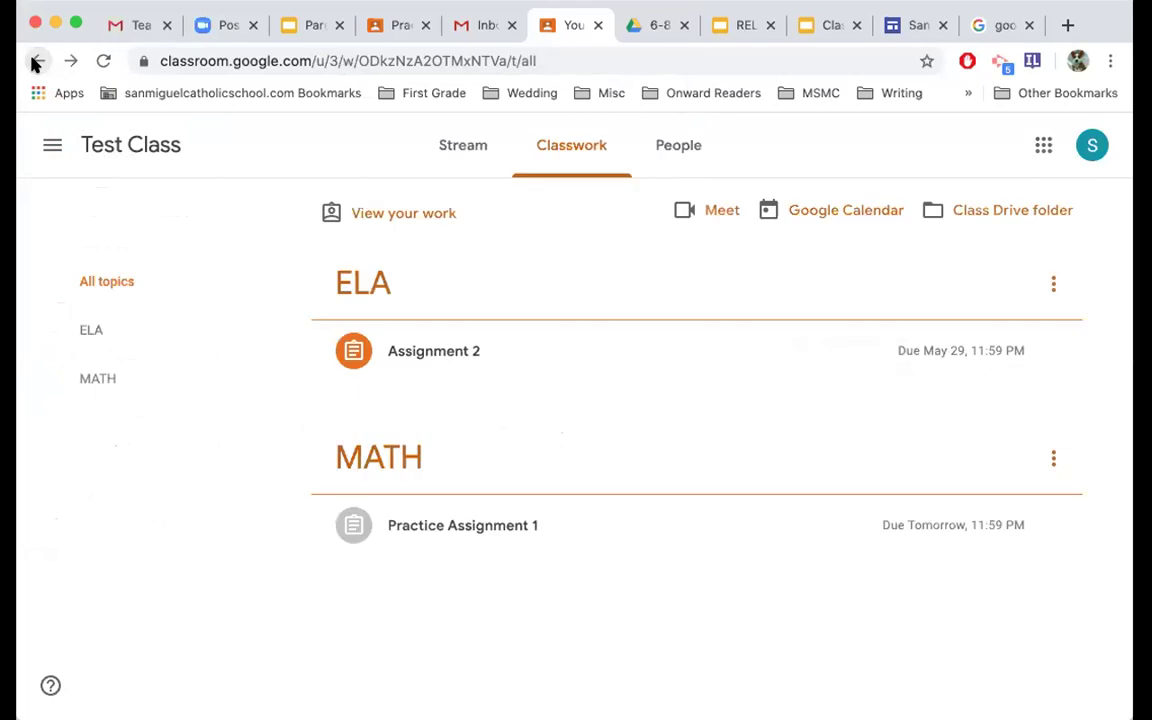
pyautogui.click(445, 214)
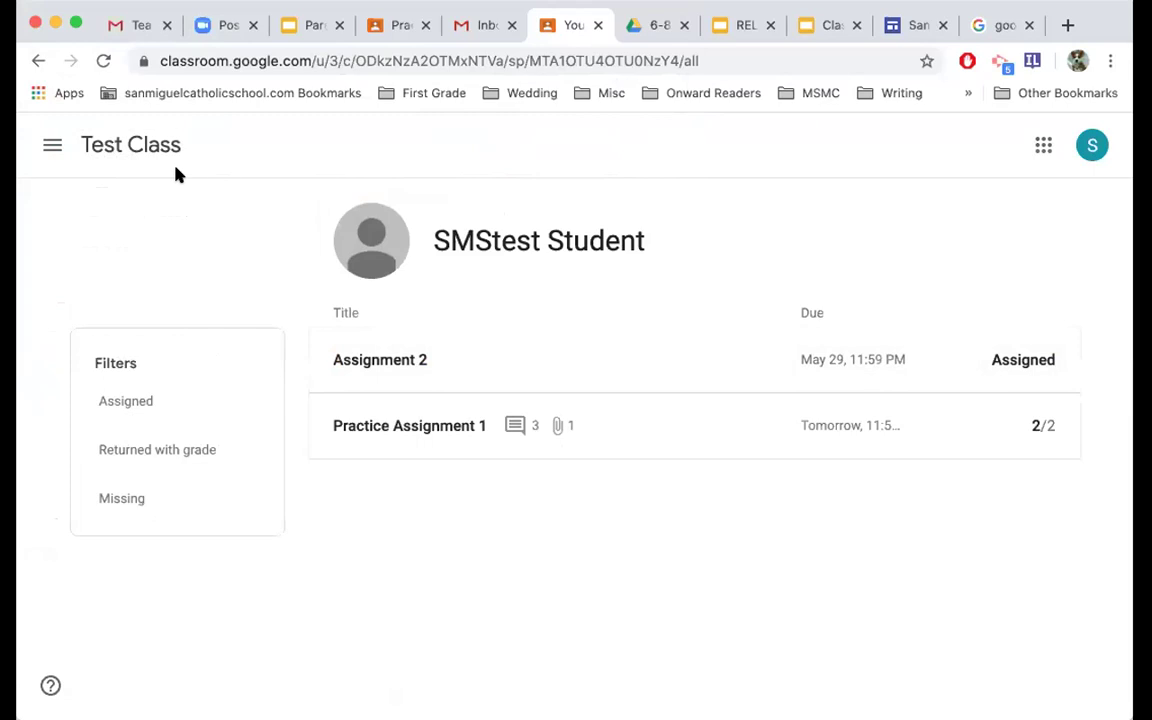
pyautogui.click(38, 60)
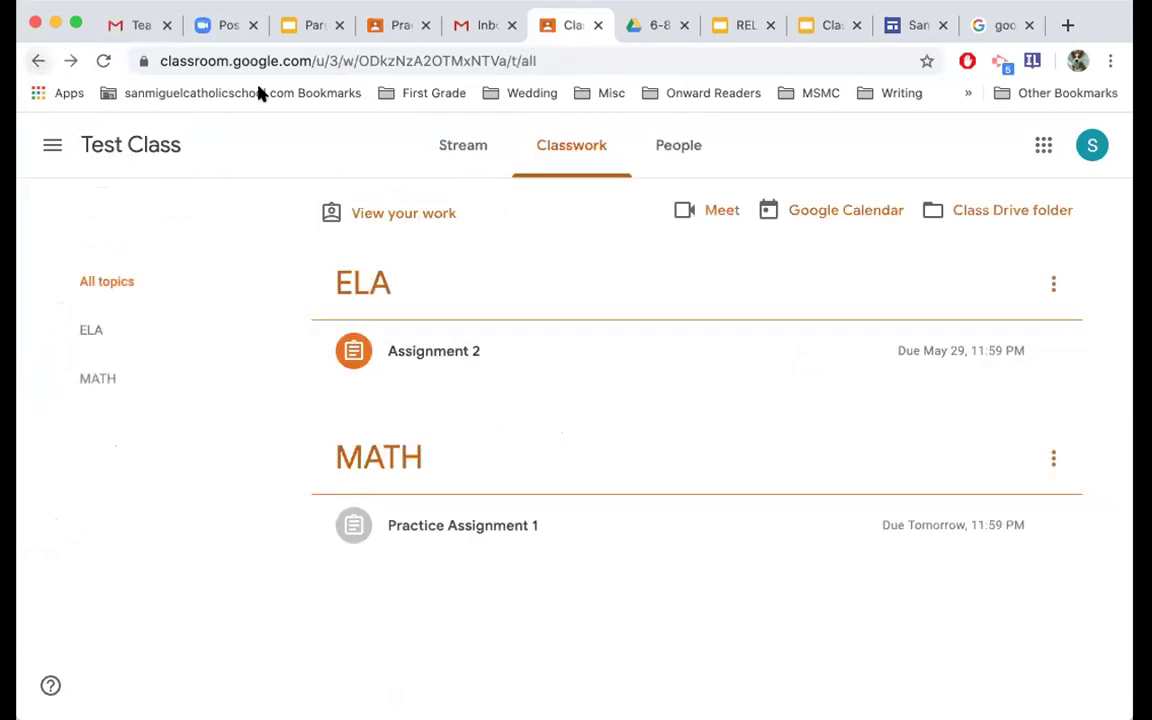
# Open the class's Google Calendar from Classwork, dismiss the welcome message and show the week's assignment deadlines.
pyautogui.click(862, 211)
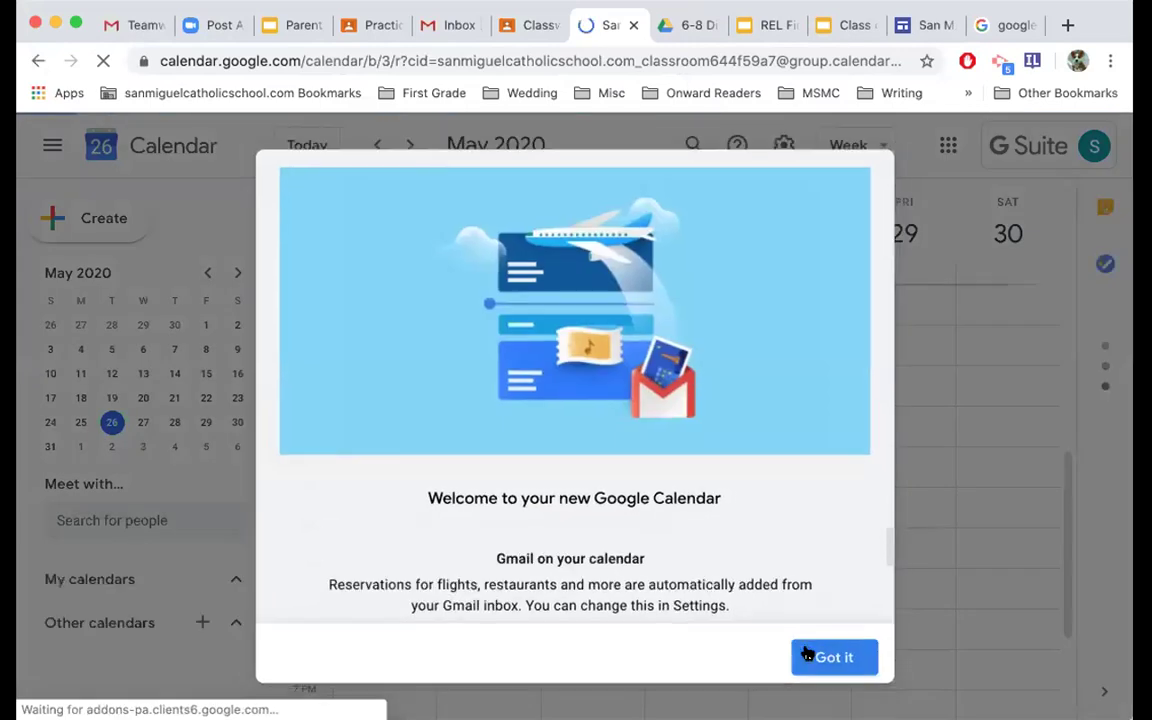
pyautogui.click(820, 657)
pyautogui.scroll(-2, 597, 515)
pyautogui.scroll(10, 597, 515)
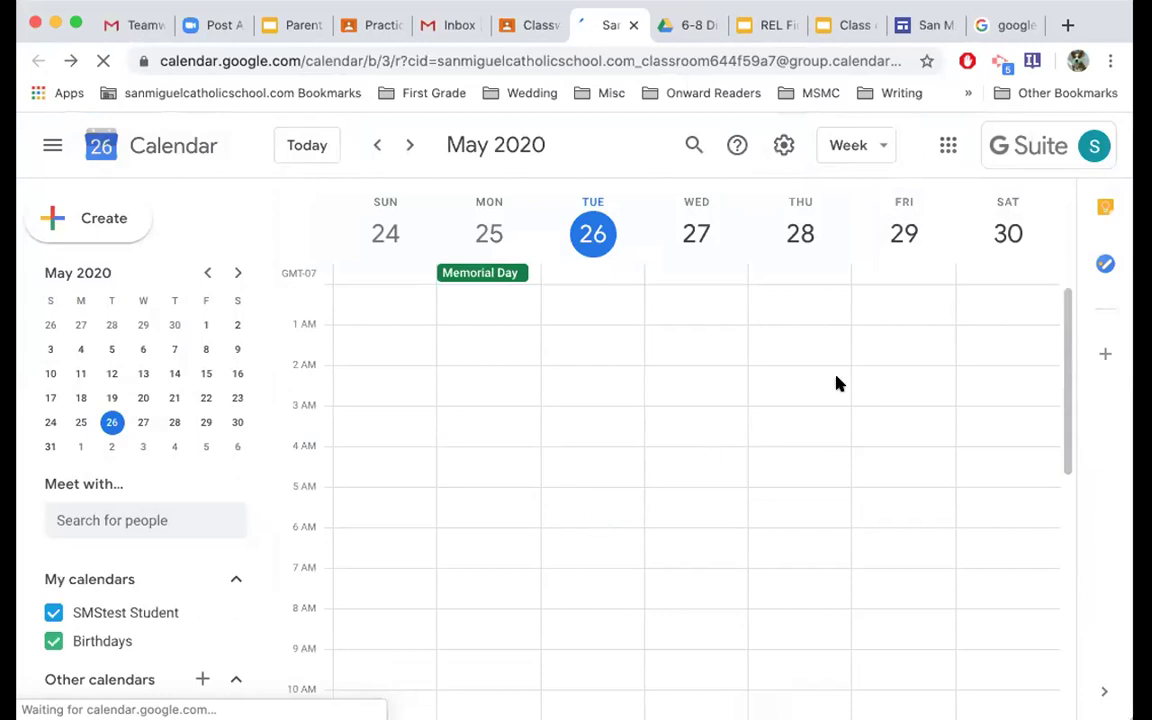
pyautogui.scroll(-10, 903, 378)
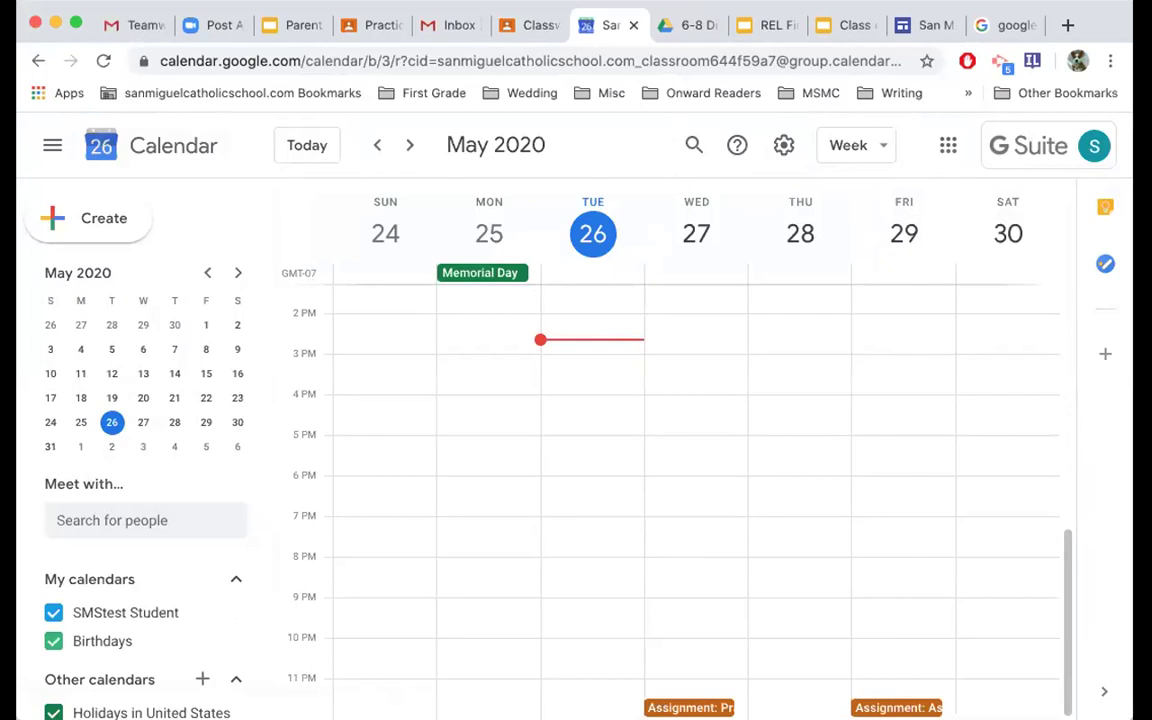
# View the details of the Practice Assignment 1 calendar event, close them and return to the Classwork page.
pyautogui.click(690, 707)
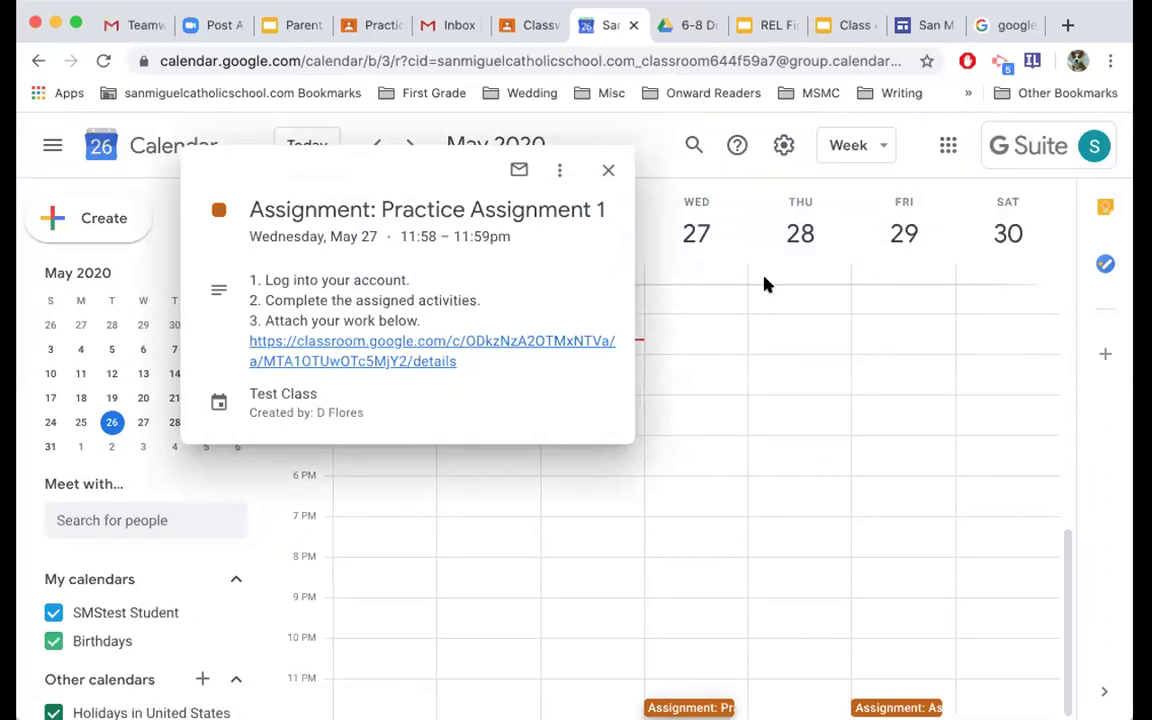
pyautogui.click(607, 175)
pyautogui.click(537, 30)
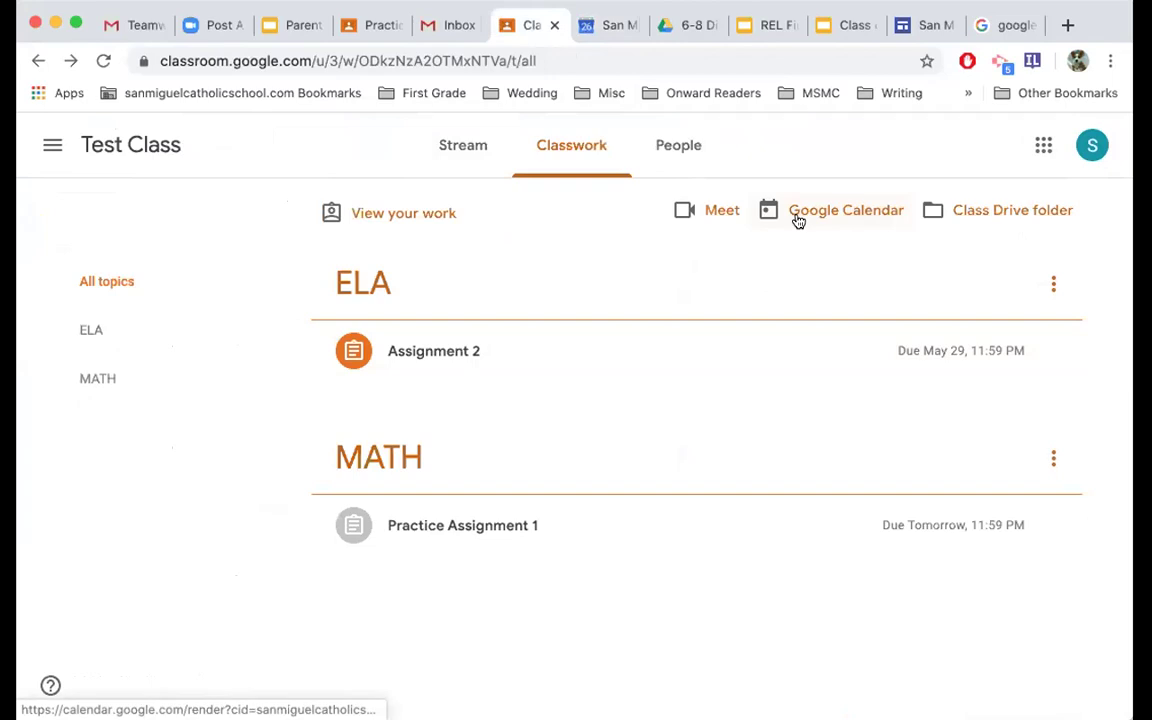
# Go back to the class calendar, review the Practice Assignment 1 event again and return to Test Class.
pyautogui.click(617, 40)
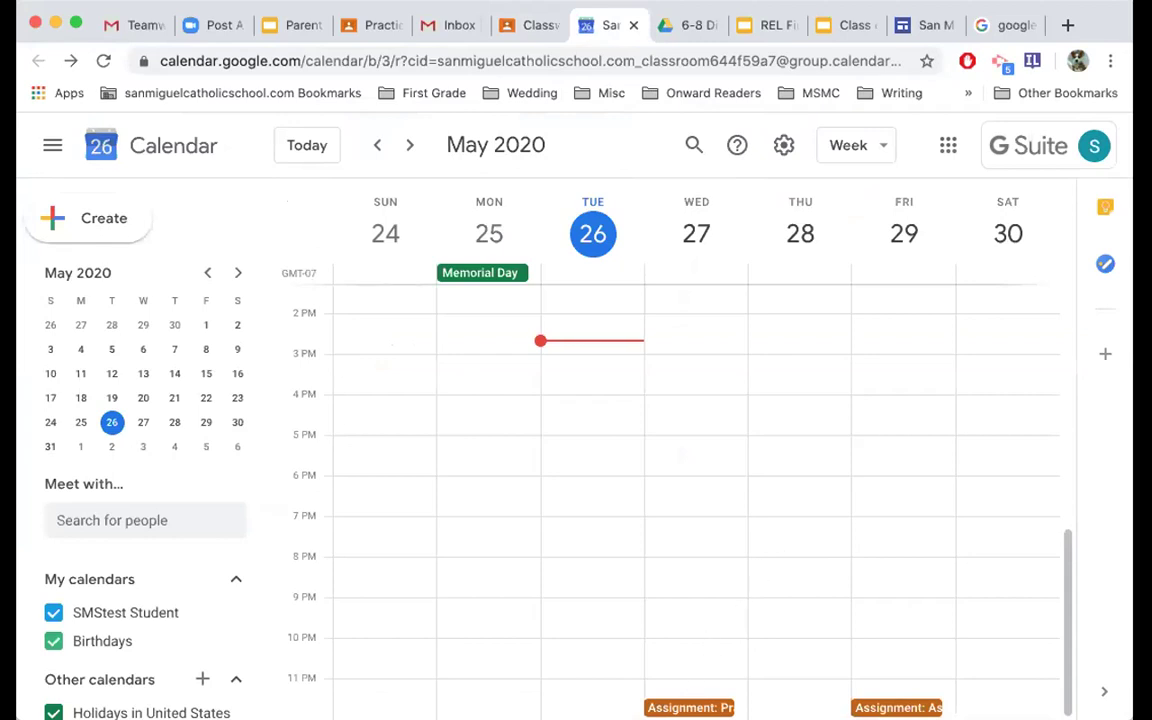
pyautogui.click(690, 707)
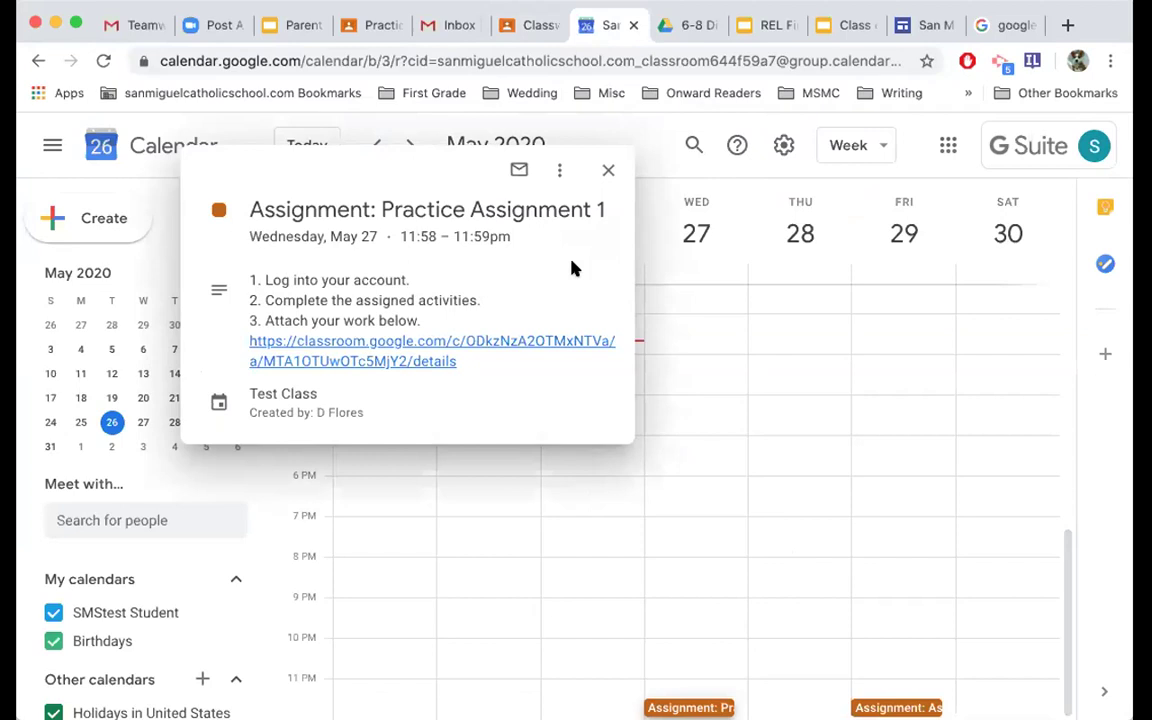
pyautogui.click(610, 172)
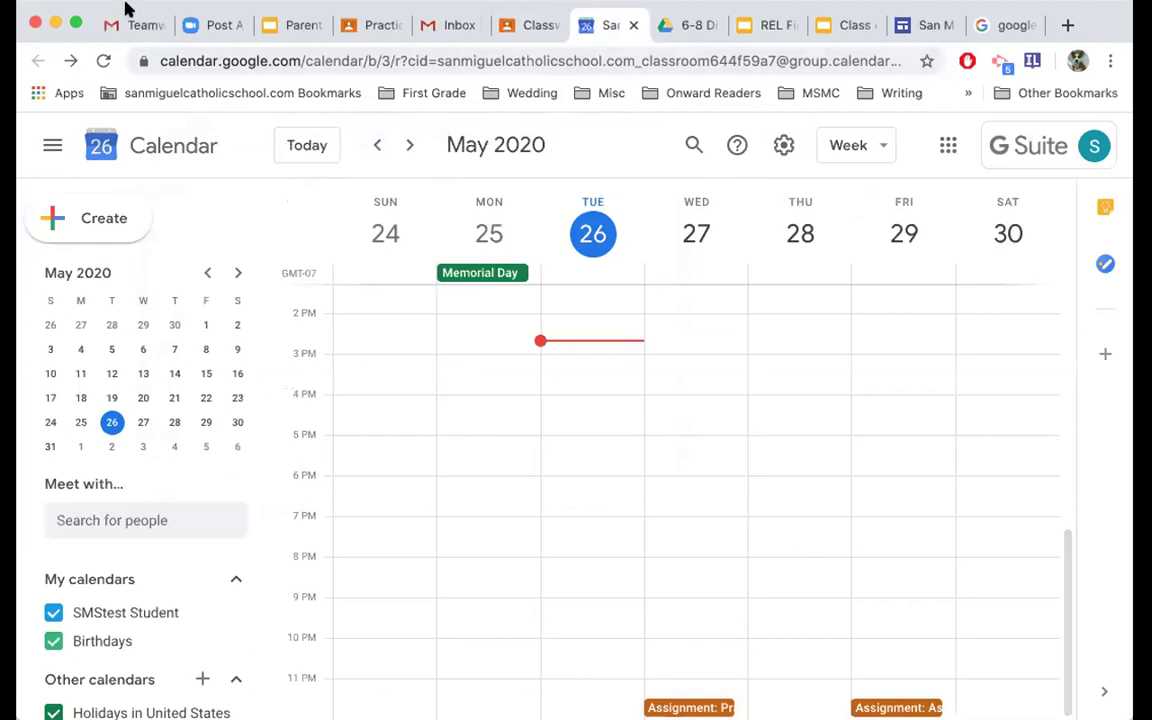
pyautogui.click(508, 27)
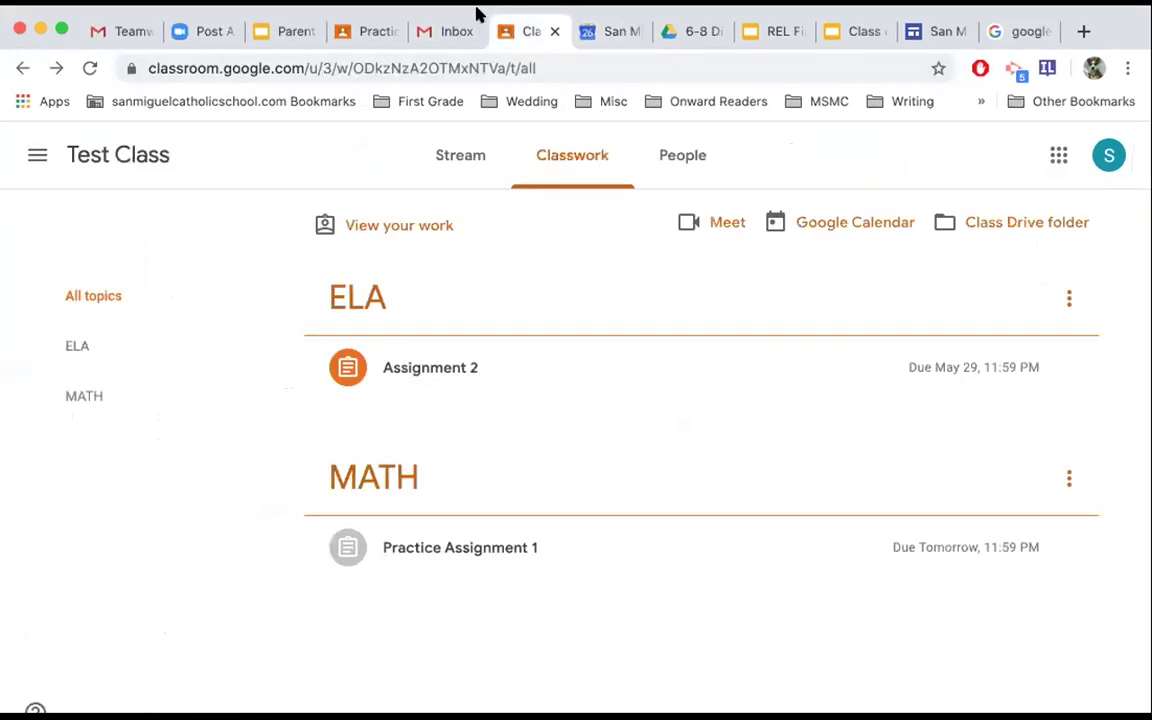
# View the Test Class People page as the student, and open the same page in the teacher's view.
pyautogui.click(683, 158)
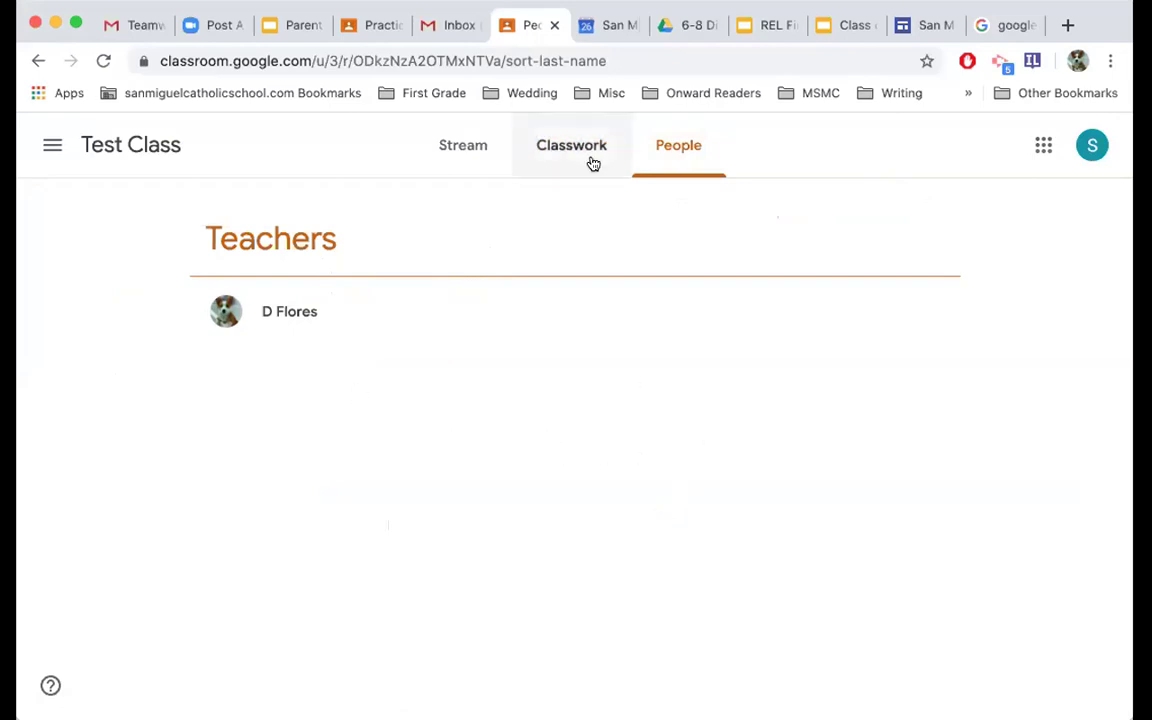
pyautogui.click(362, 28)
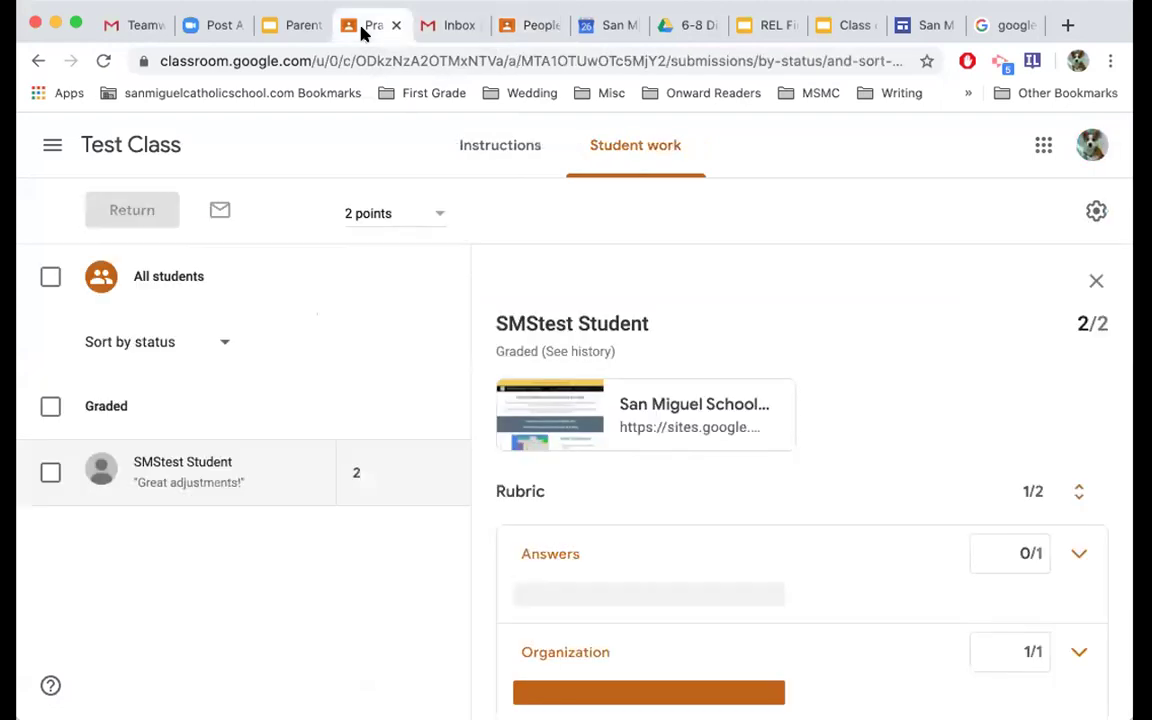
pyautogui.click(127, 150)
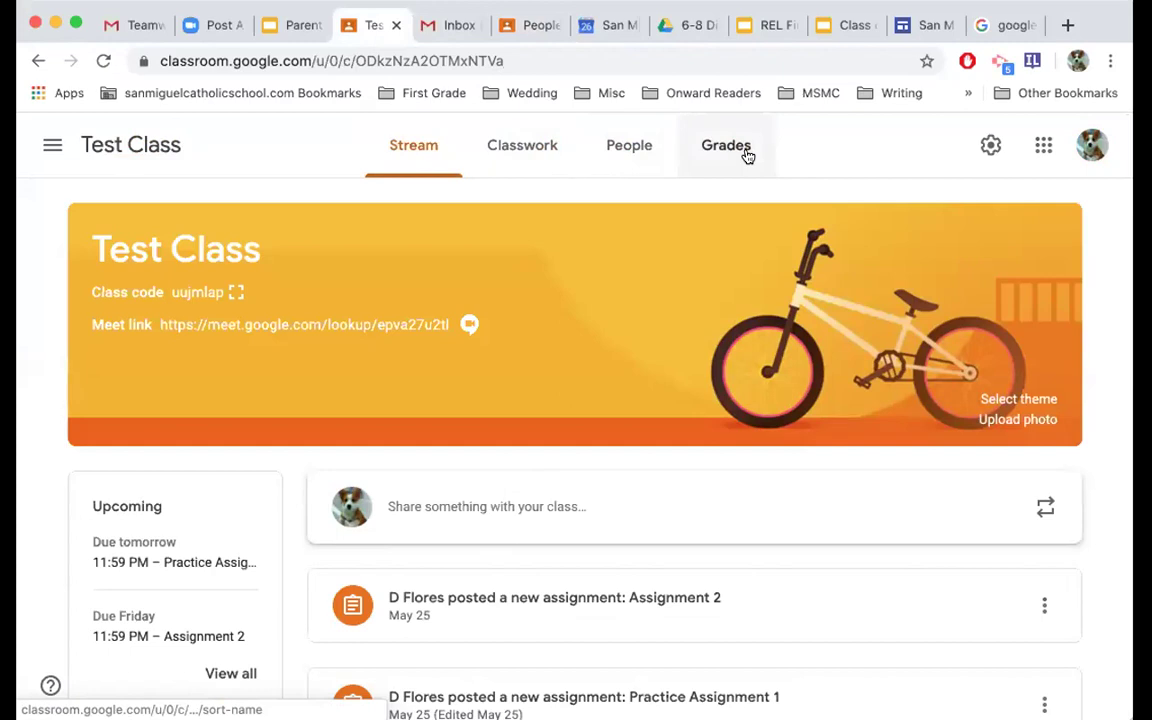
pyautogui.click(643, 158)
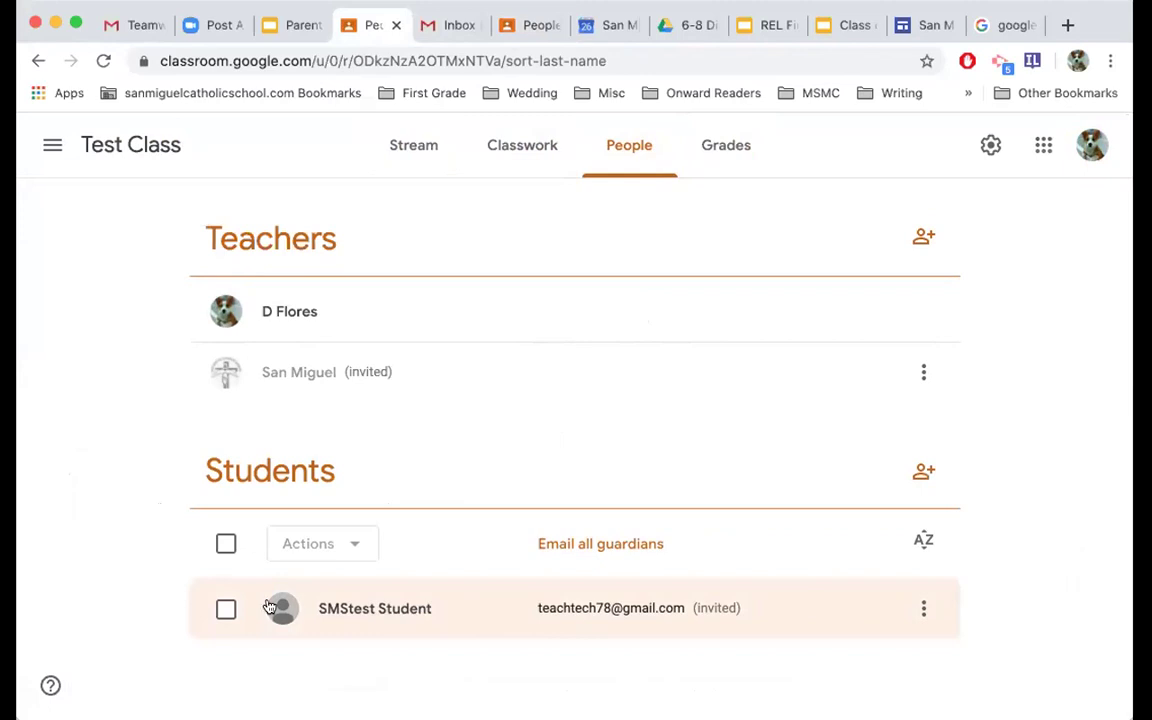
# Select the test student on the teacher's People page, review the available student actions and close them without choosing one.
pyautogui.click(225, 608)
pyautogui.click(348, 546)
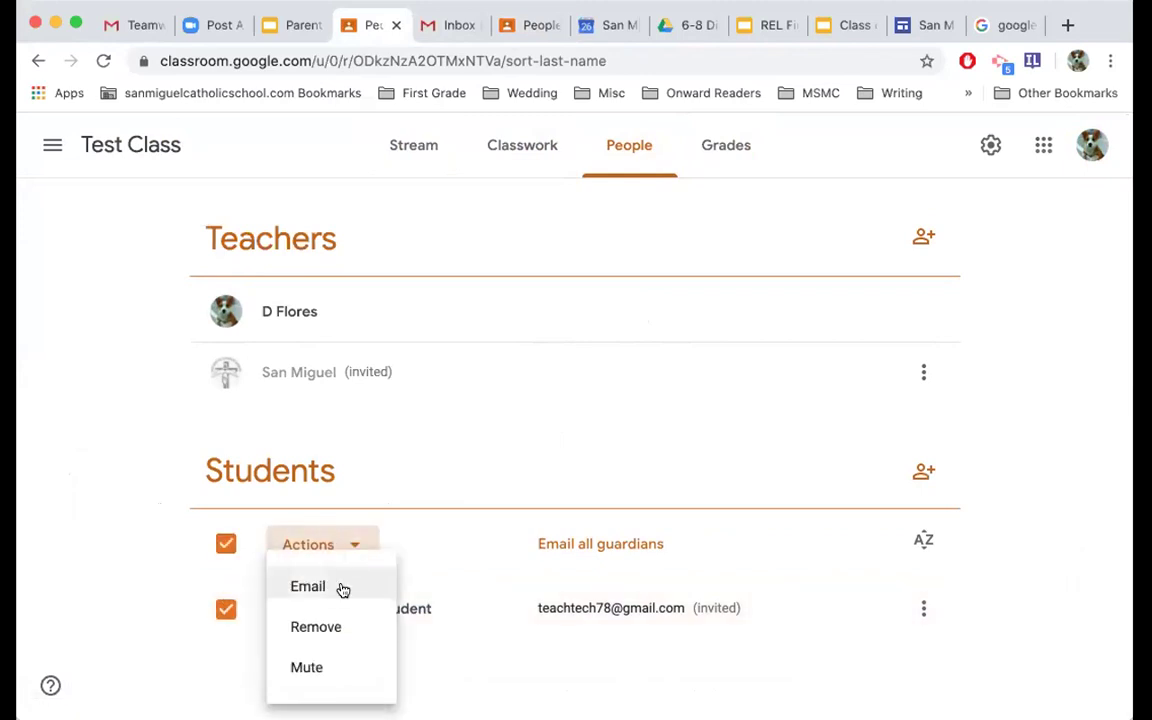
pyautogui.click(527, 496)
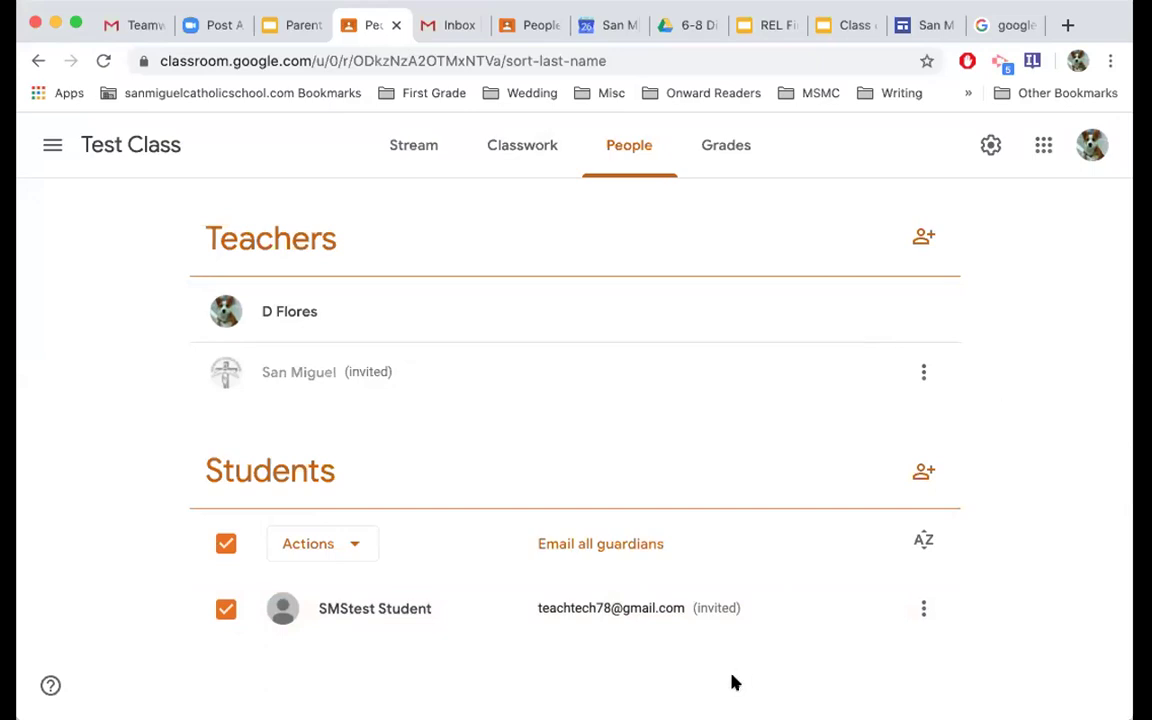
pyautogui.click(355, 543)
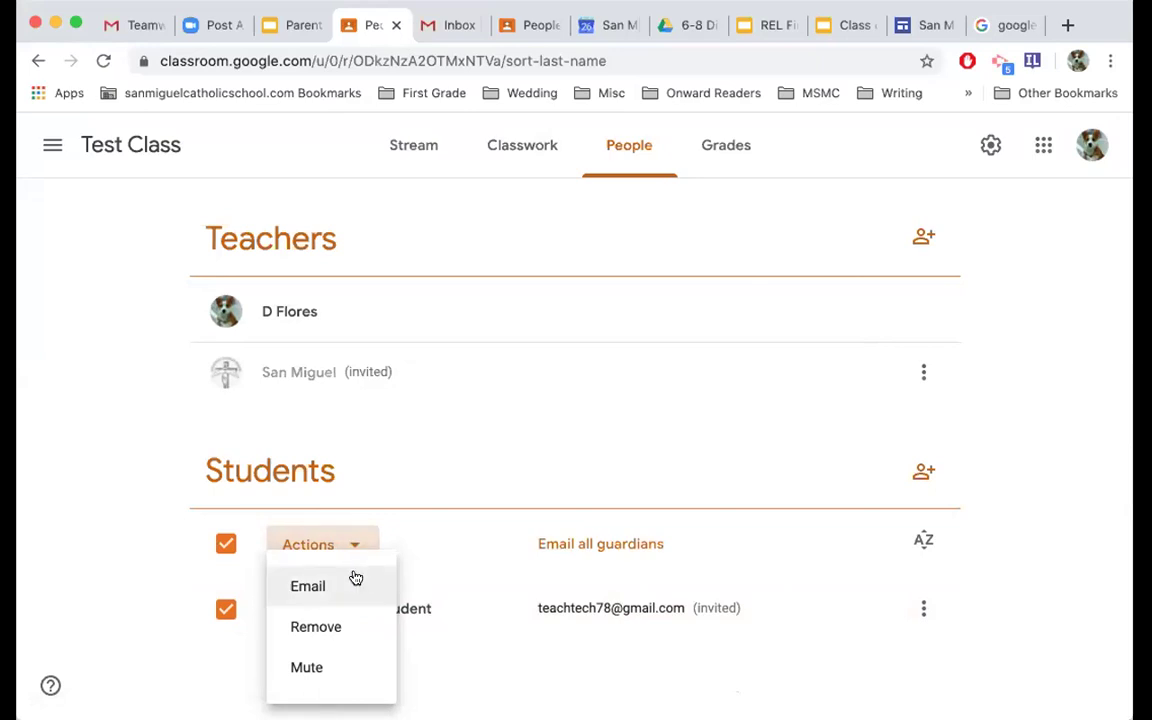
pyautogui.click(485, 515)
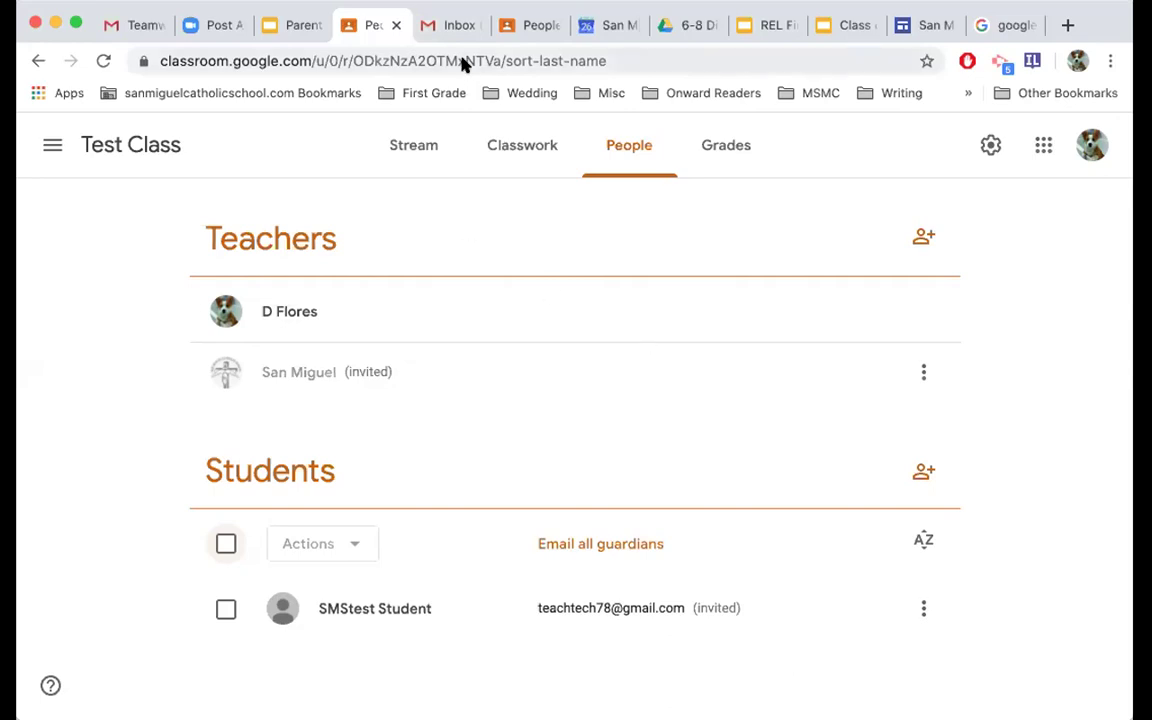
# Switch to the guardian's Gmail inbox and read the "Get Google Classroom email summaries for SMStest" invitation.
pyautogui.click(449, 28)
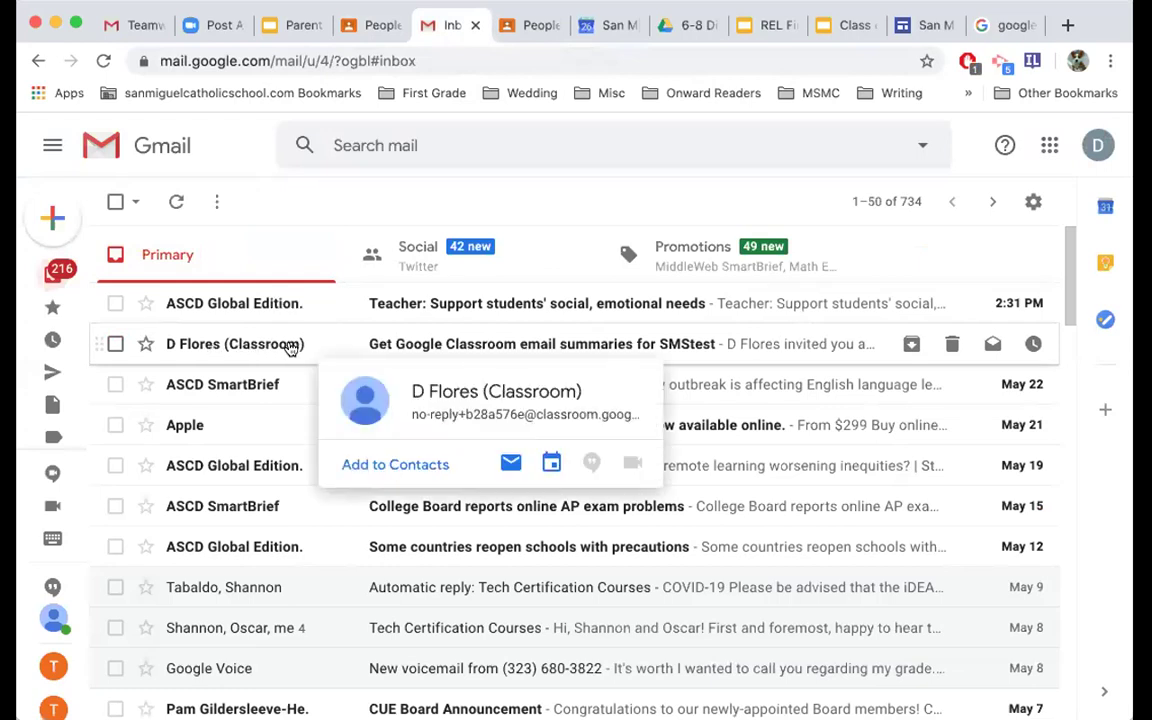
pyautogui.click(428, 347)
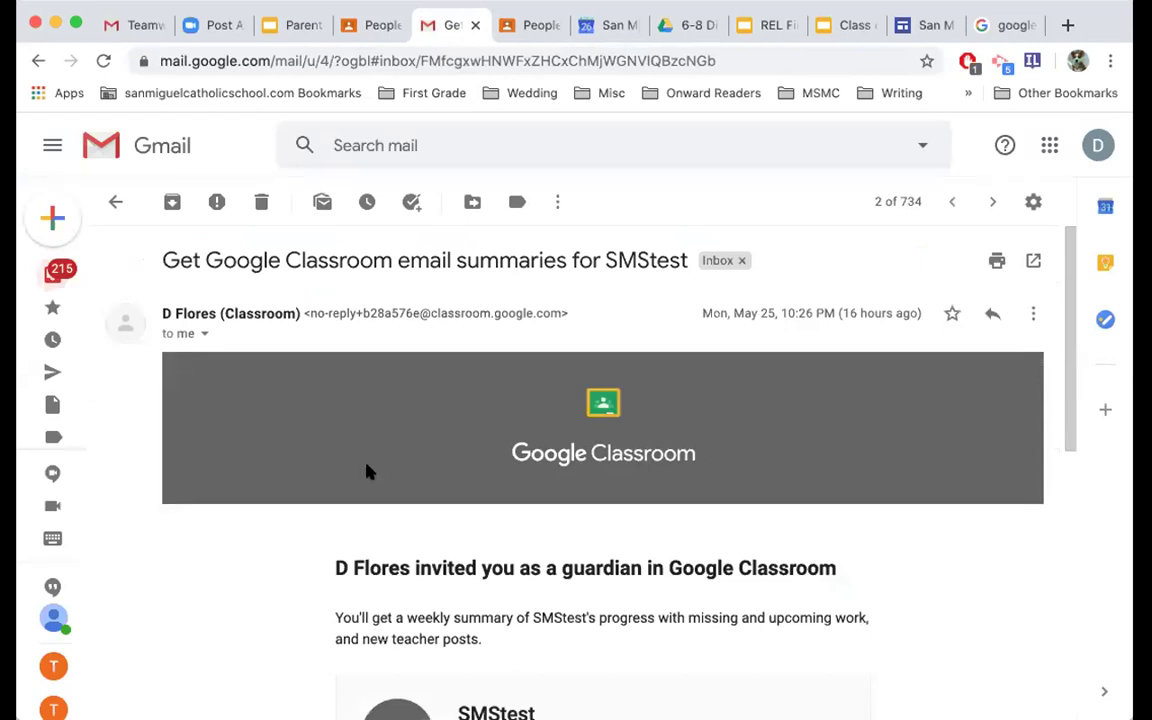
pyautogui.scroll(-1, 367, 471)
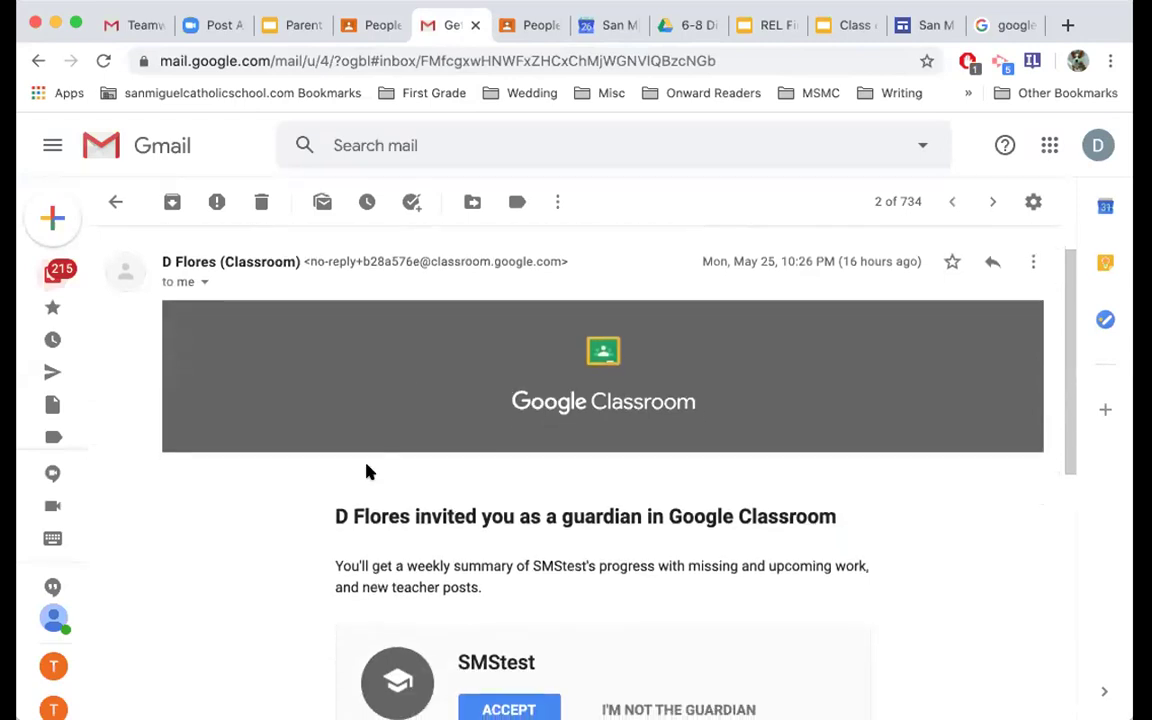
pyautogui.scroll(-2, 366, 471)
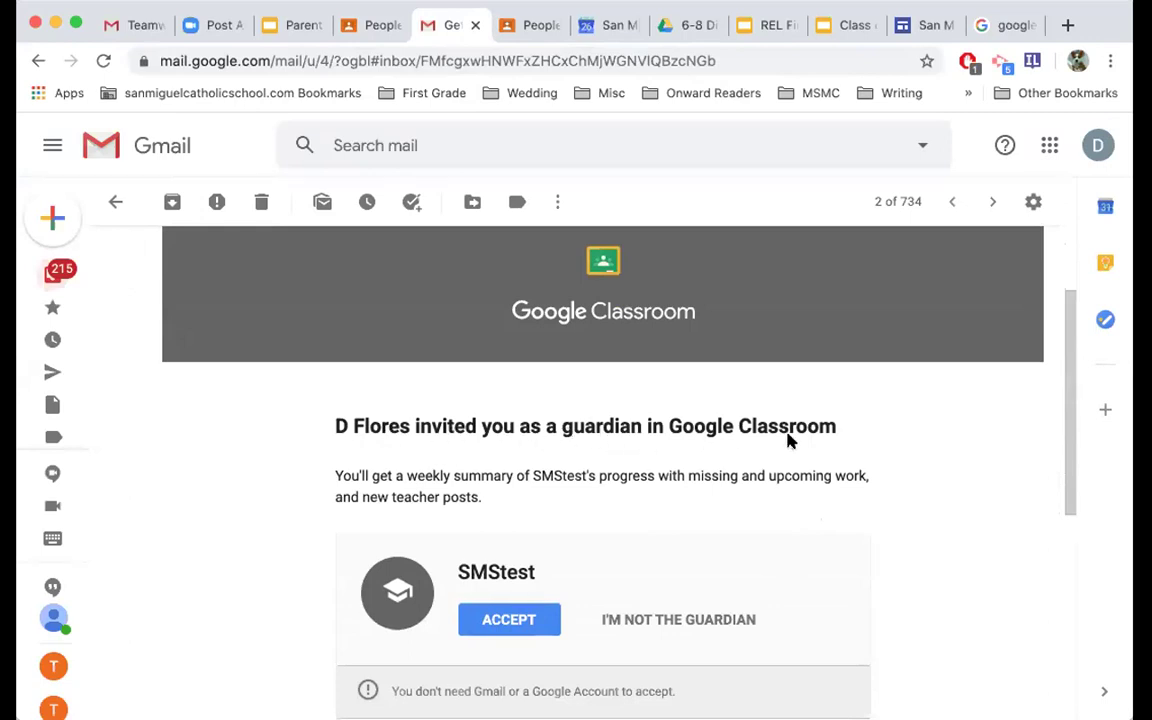
pyautogui.scroll(-1, 789, 442)
pyautogui.scroll(-2, 789, 441)
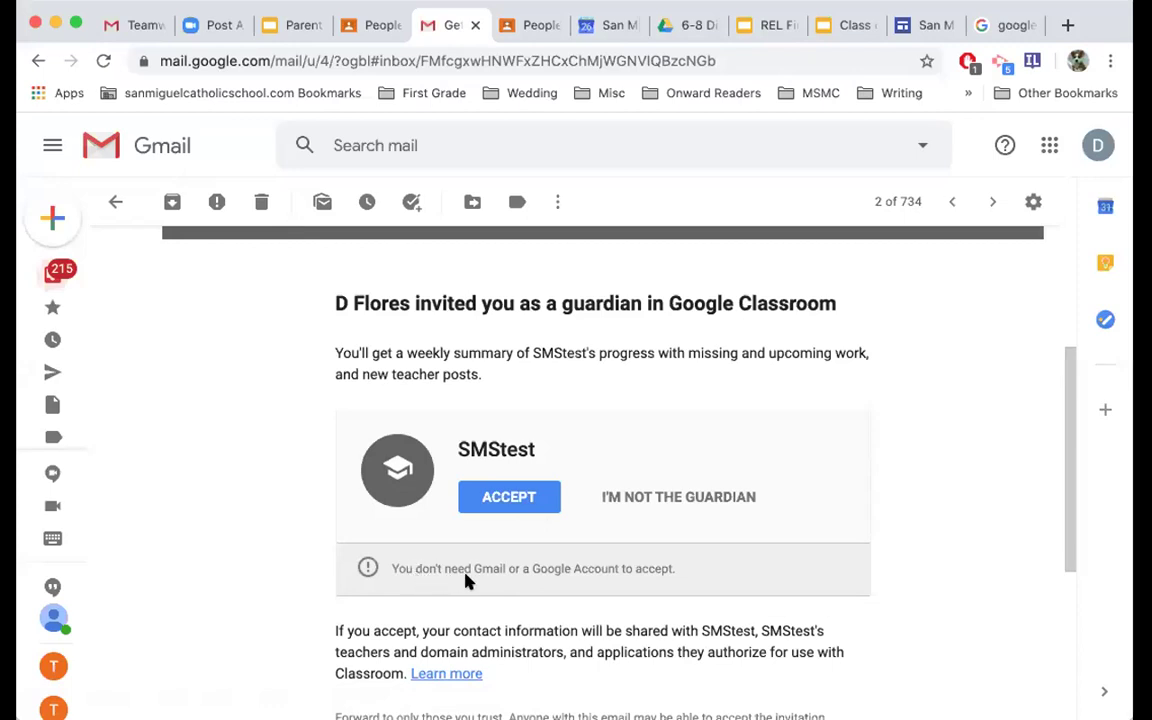
# Accept the guardian invitation for Classroom email summaries, switching to the guardian's Gmail account before confirming.
pyautogui.click(542, 501)
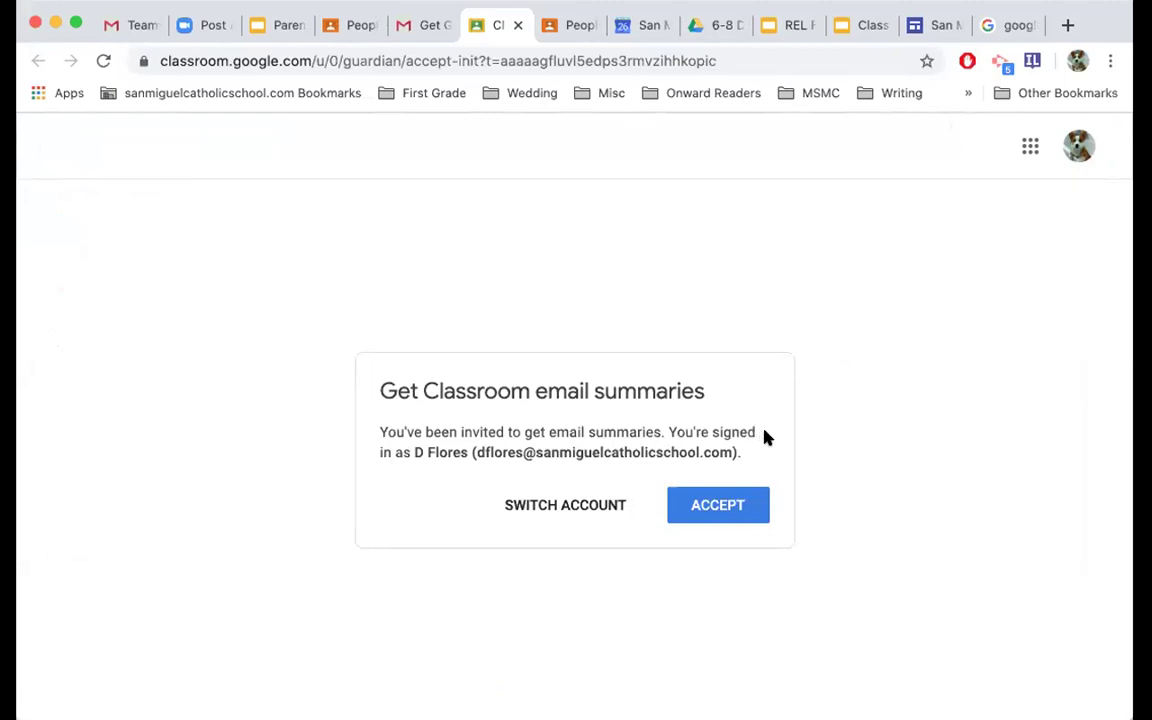
pyautogui.click(608, 504)
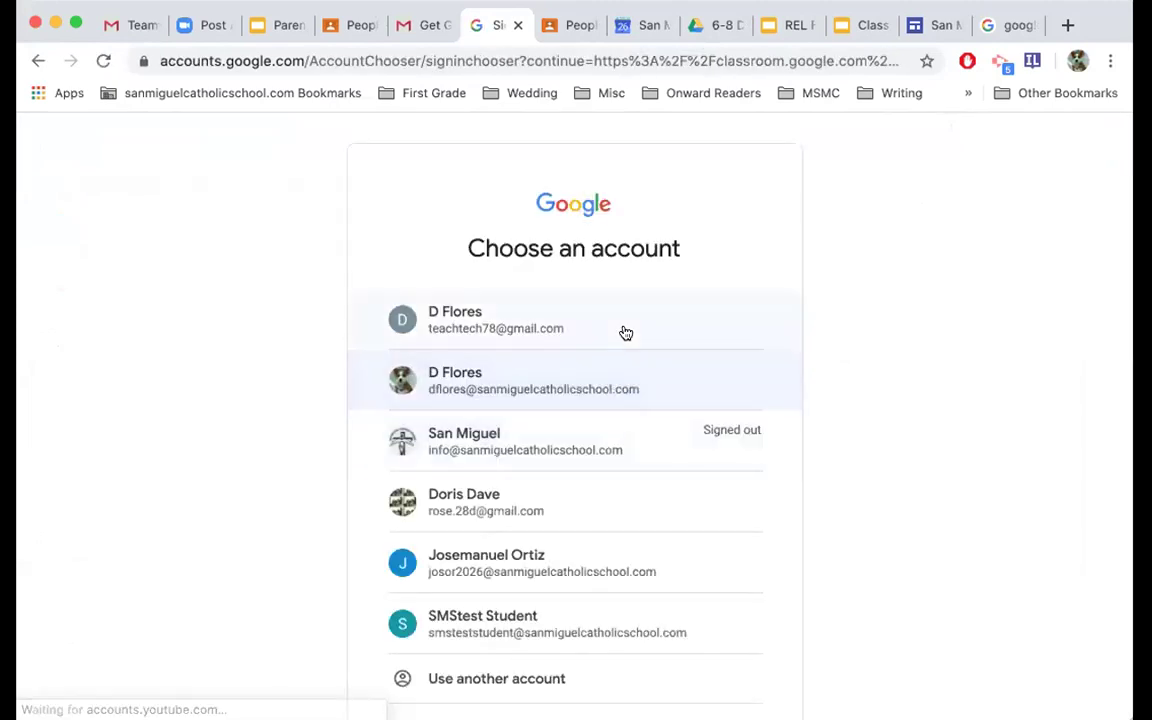
pyautogui.click(625, 332)
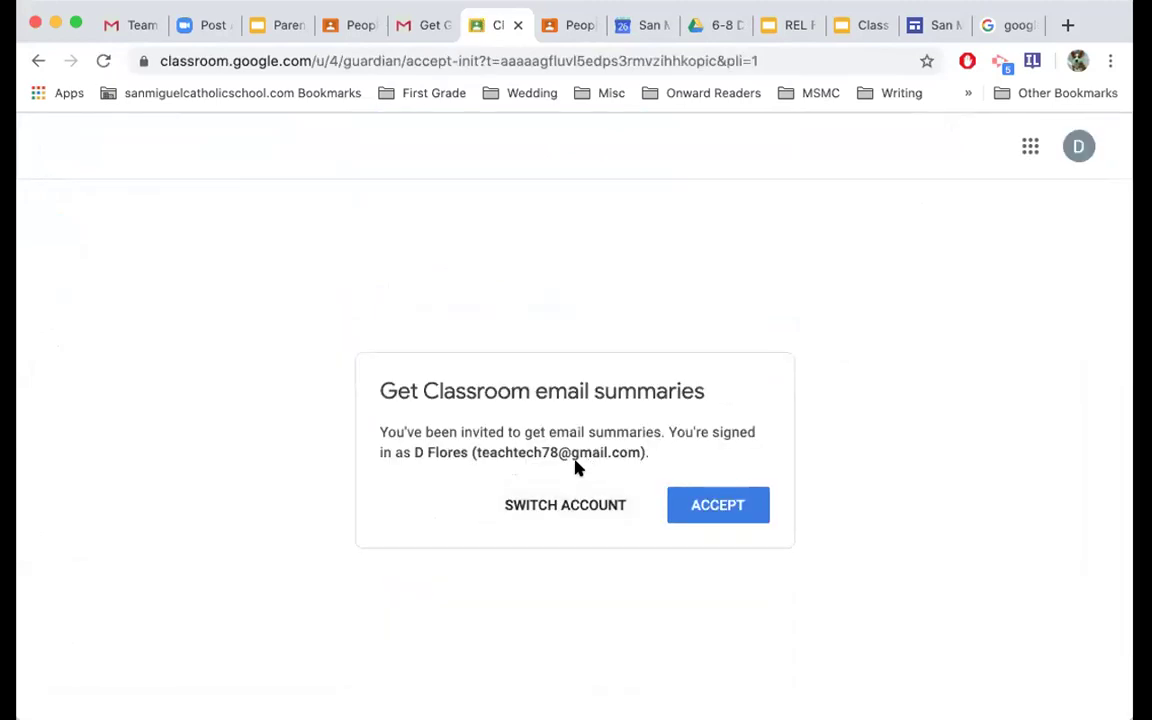
pyautogui.click(698, 506)
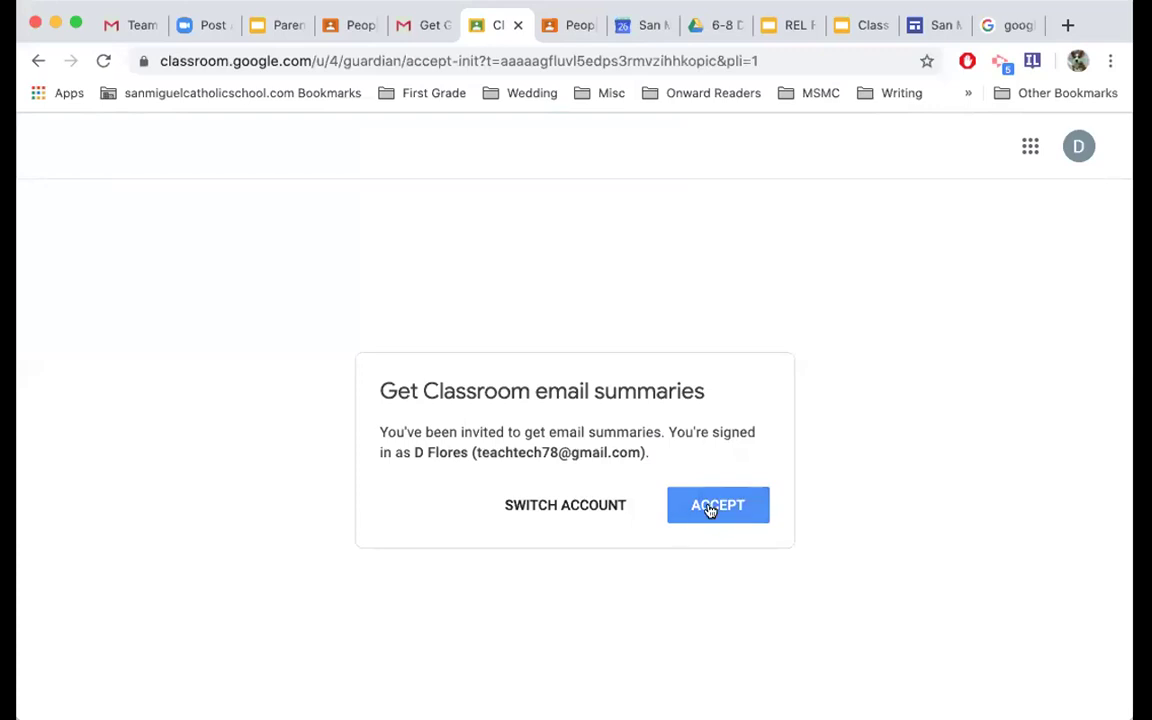
pyautogui.click(710, 508)
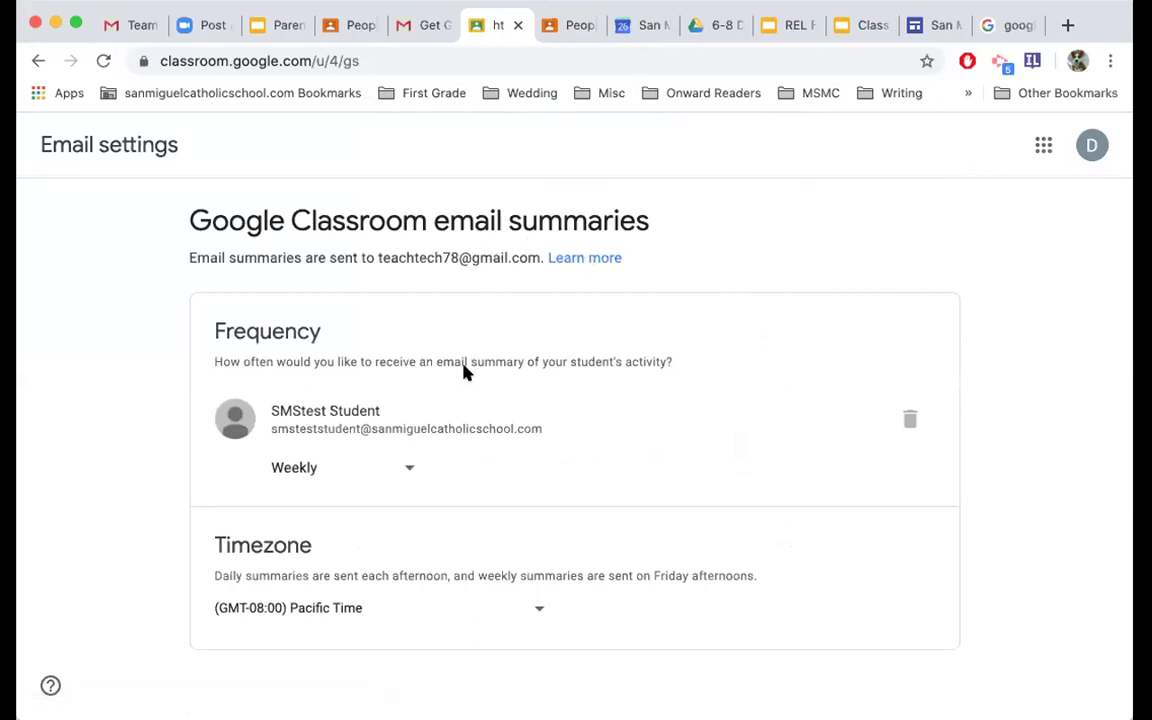
# Set the frequency of the student's email summaries to Daily and review the other frequency options.
pyautogui.click(399, 476)
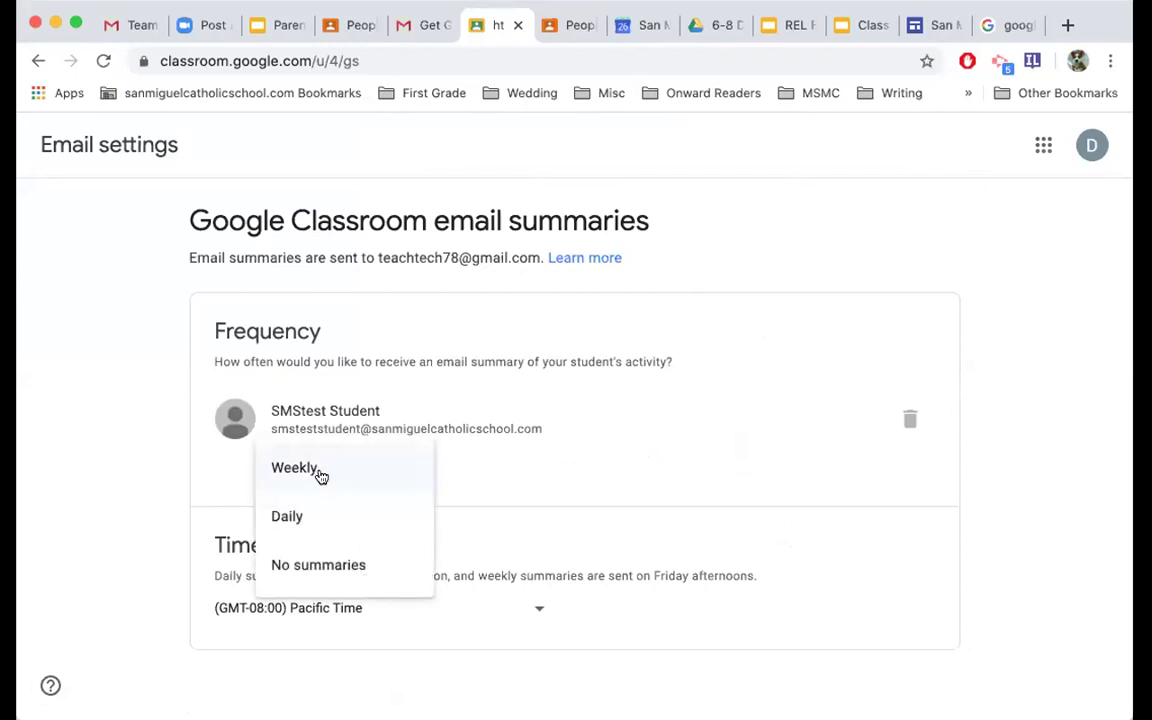
pyautogui.click(309, 522)
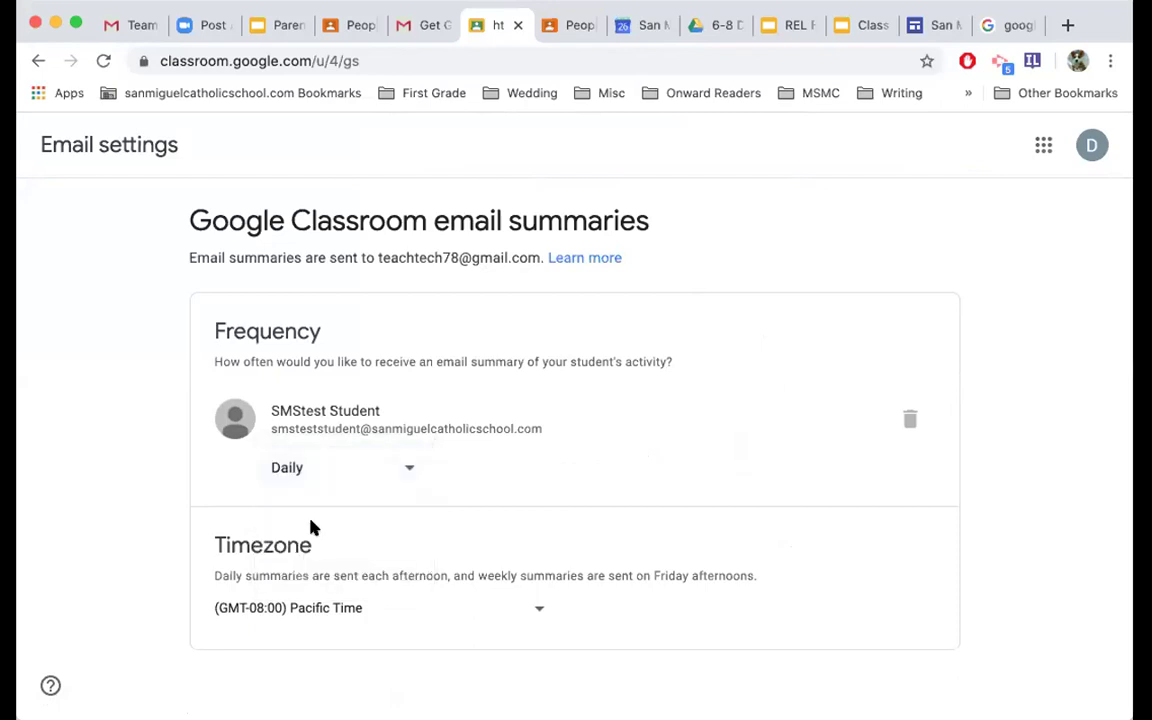
pyautogui.click(405, 468)
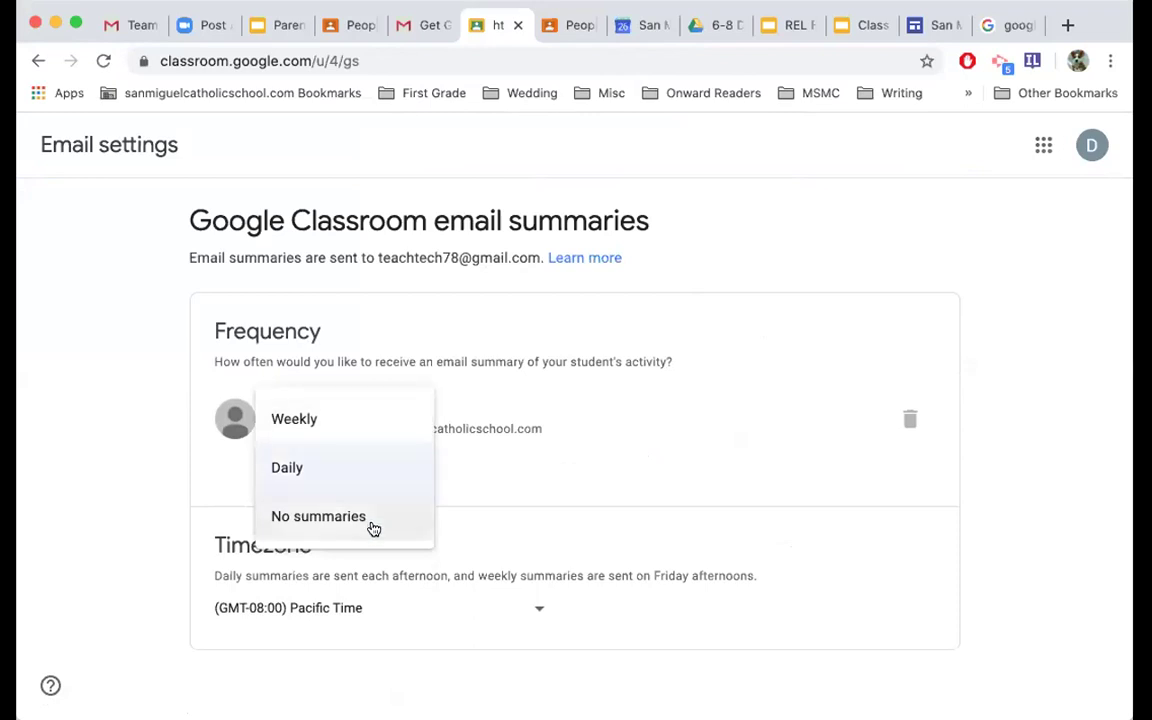
pyautogui.click(355, 464)
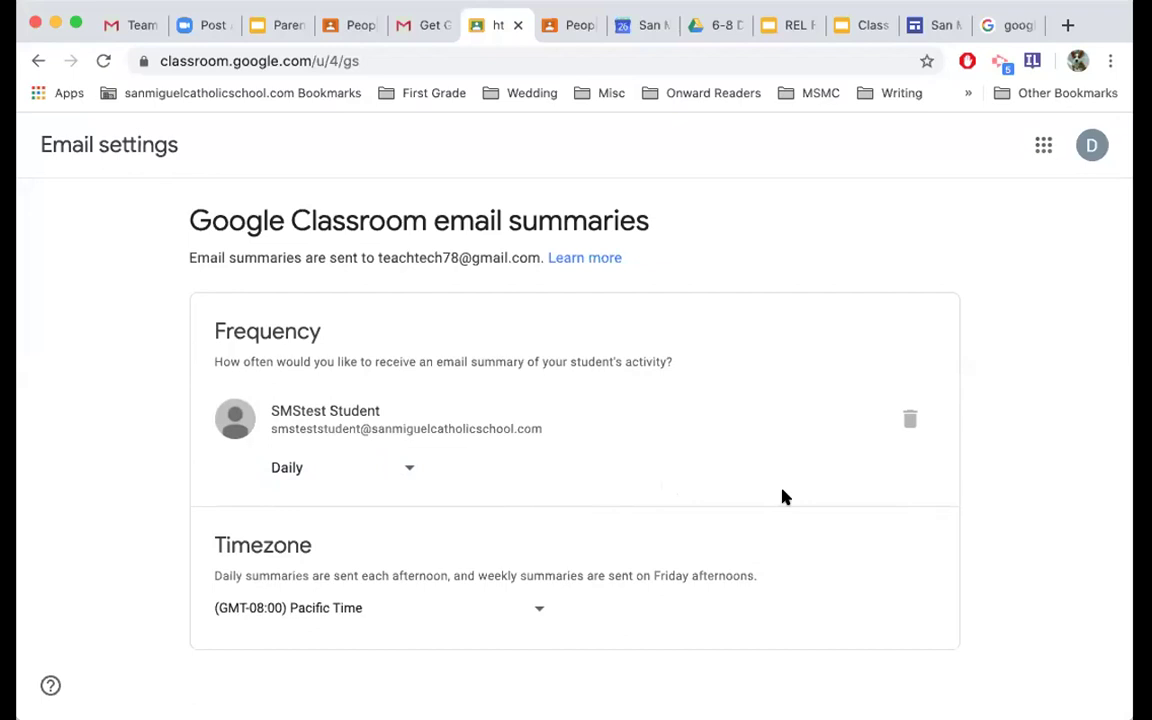
# Return to the teacher's People page for Test Class and reload it to check the student's guardian entry.
pyautogui.scroll(-1, 779, 537)
pyautogui.click(343, 30)
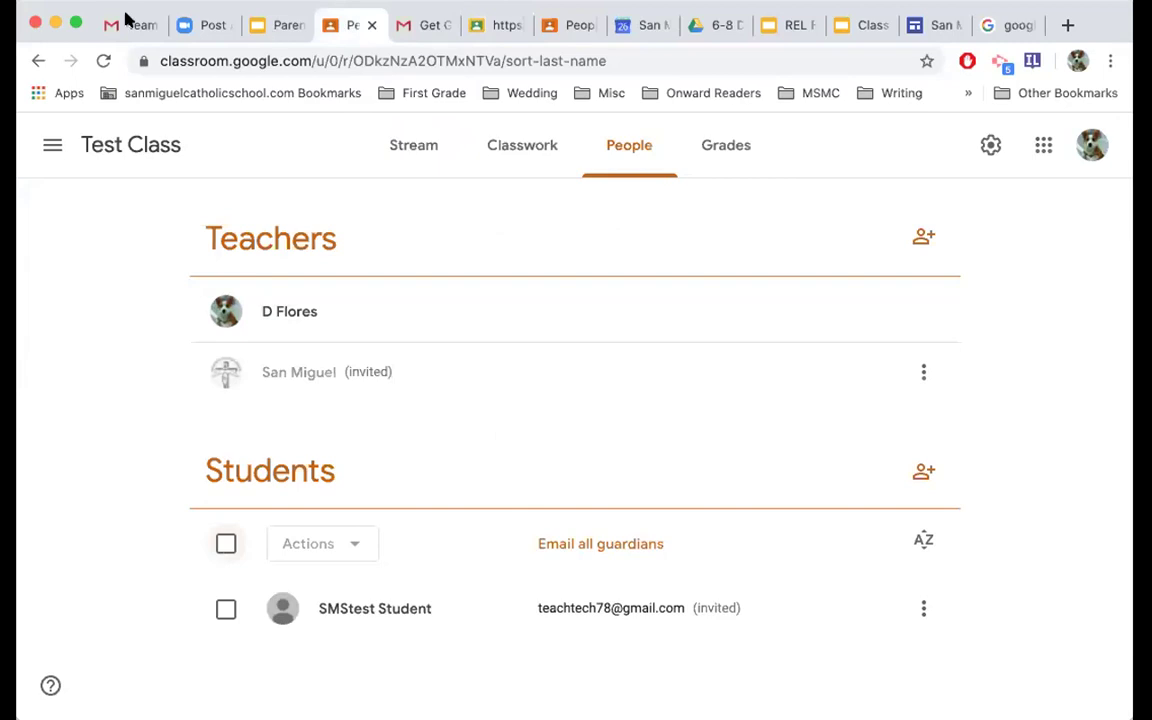
pyautogui.click(103, 60)
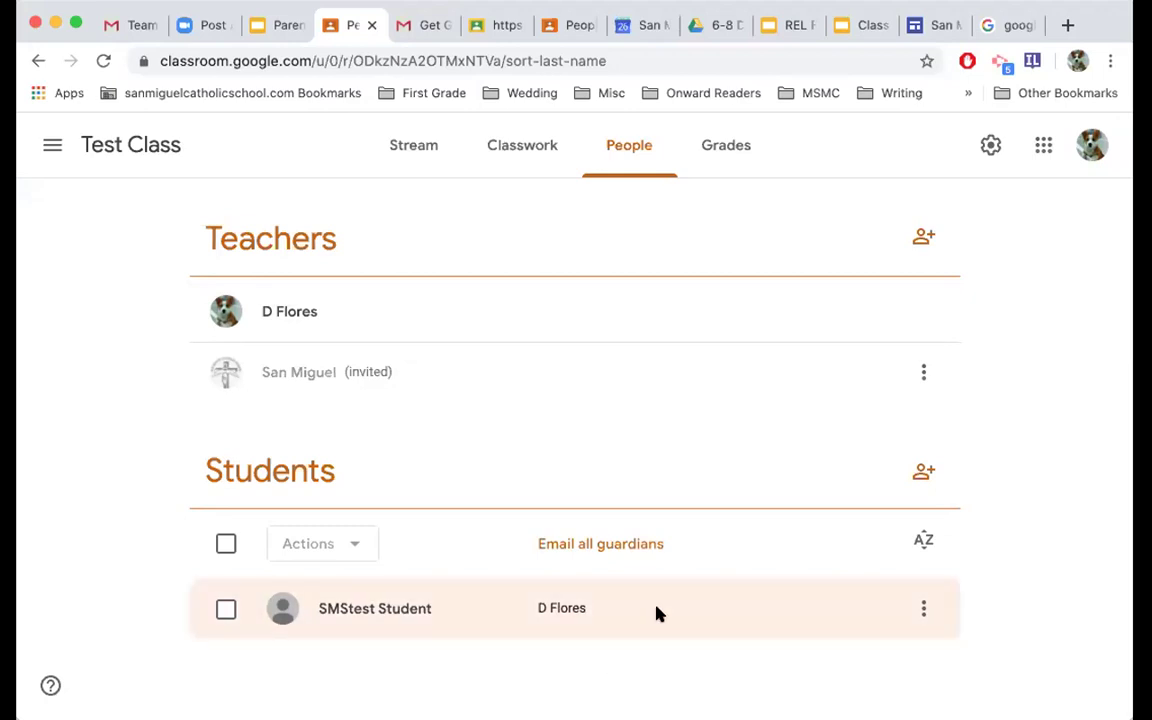
# Post the announcement "Don't forget to turn in your work tomorrow" to all students in the Test Class Stream.
pyautogui.click(417, 133)
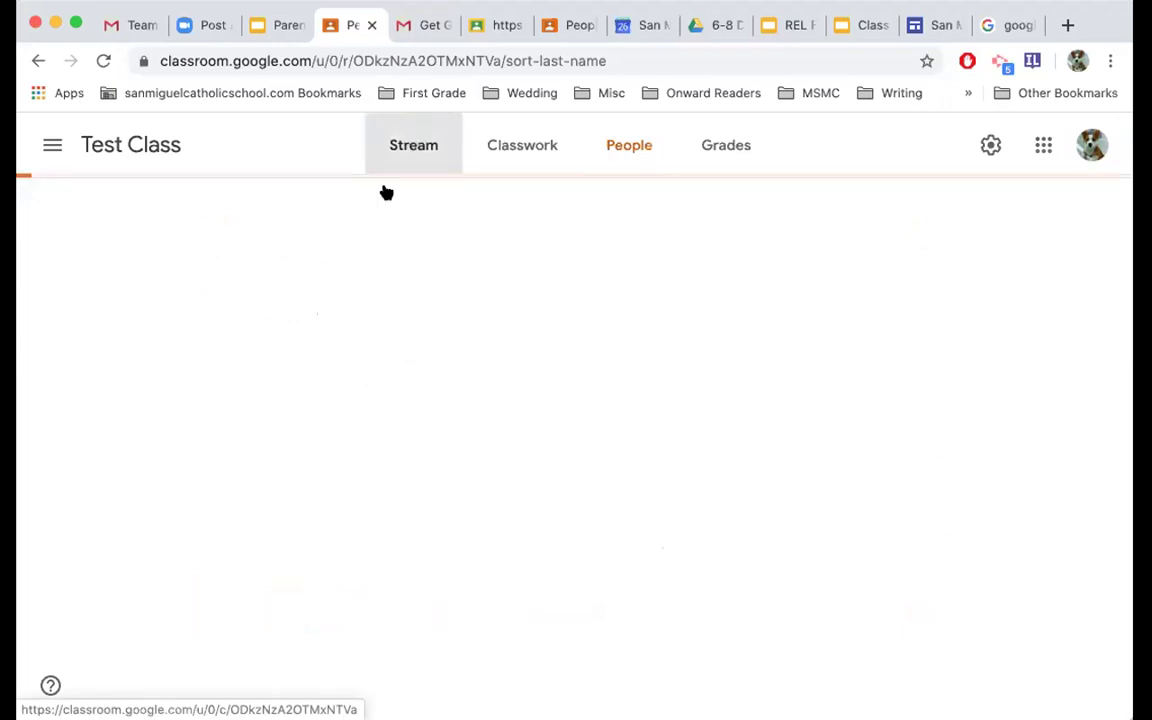
pyautogui.click(509, 516)
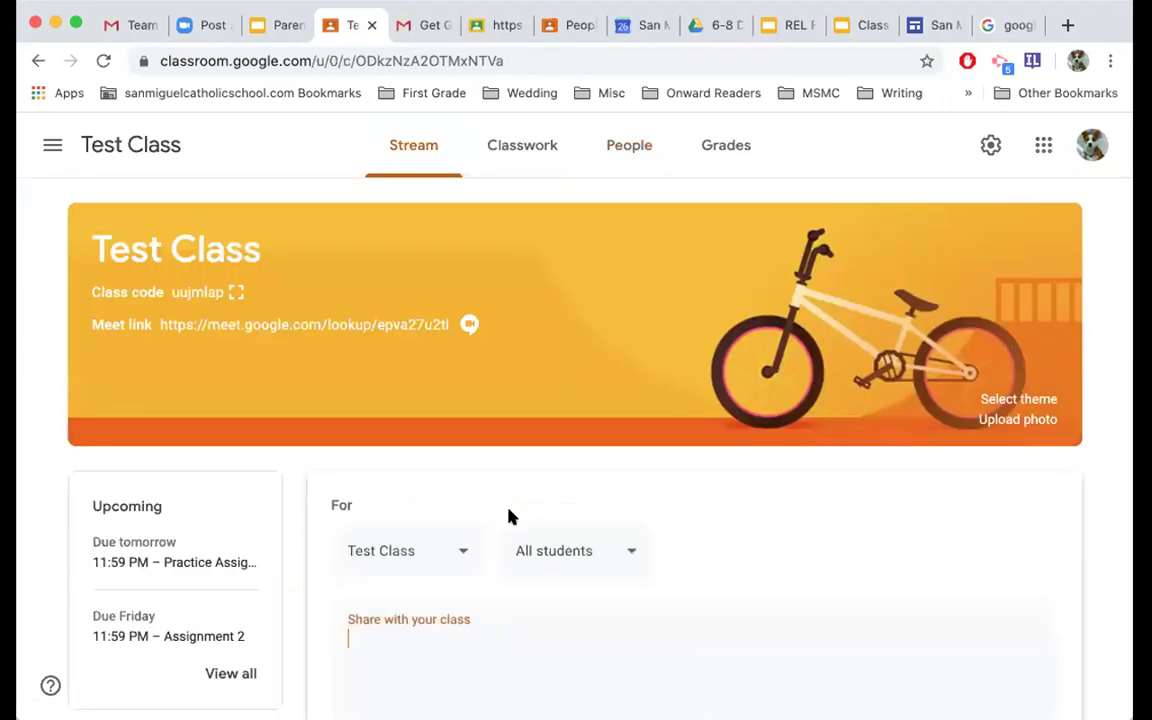
pyautogui.write("Don't forget to turn in your work.")
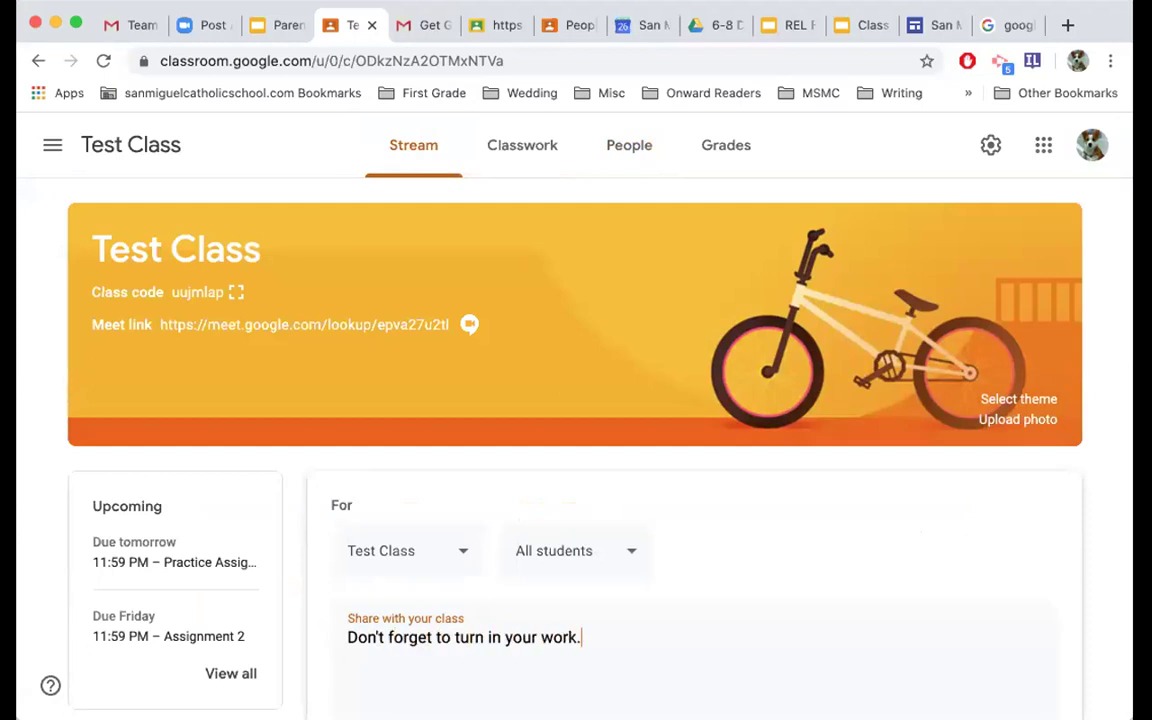
pyautogui.scroll(-3, 576, 400)
pyautogui.press('BackSpace')
pyautogui.write('tomorrow')
pyautogui.click(949, 643)
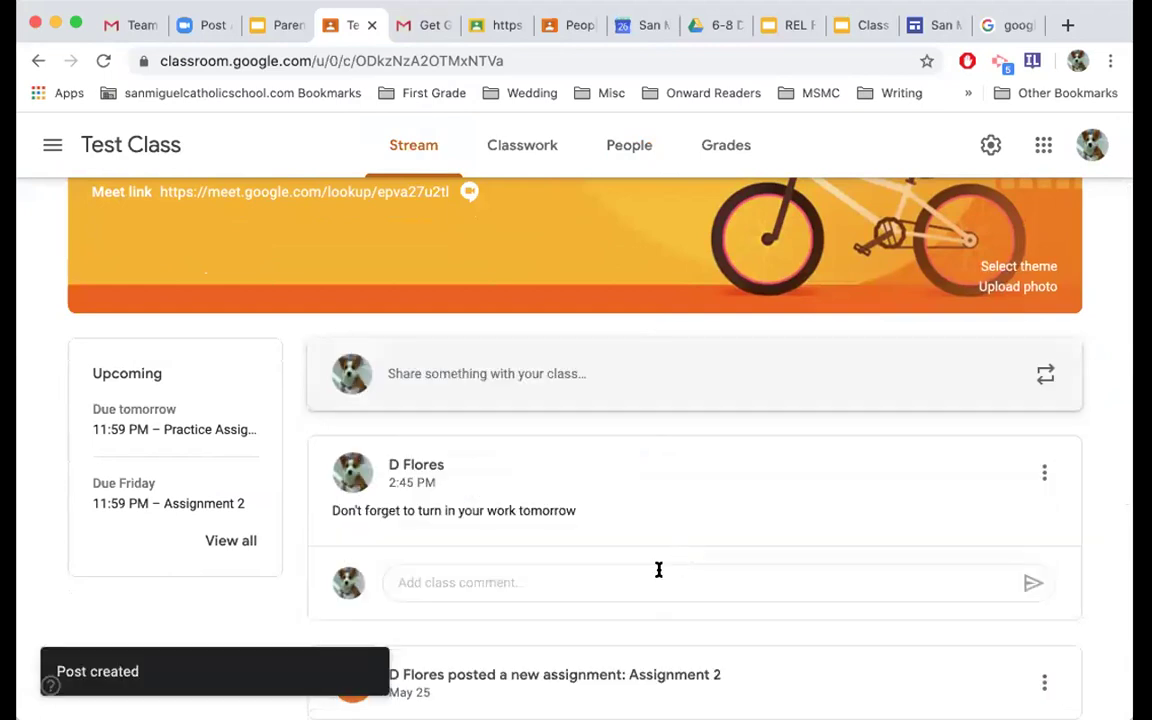
pyautogui.scroll(-1, 658, 569)
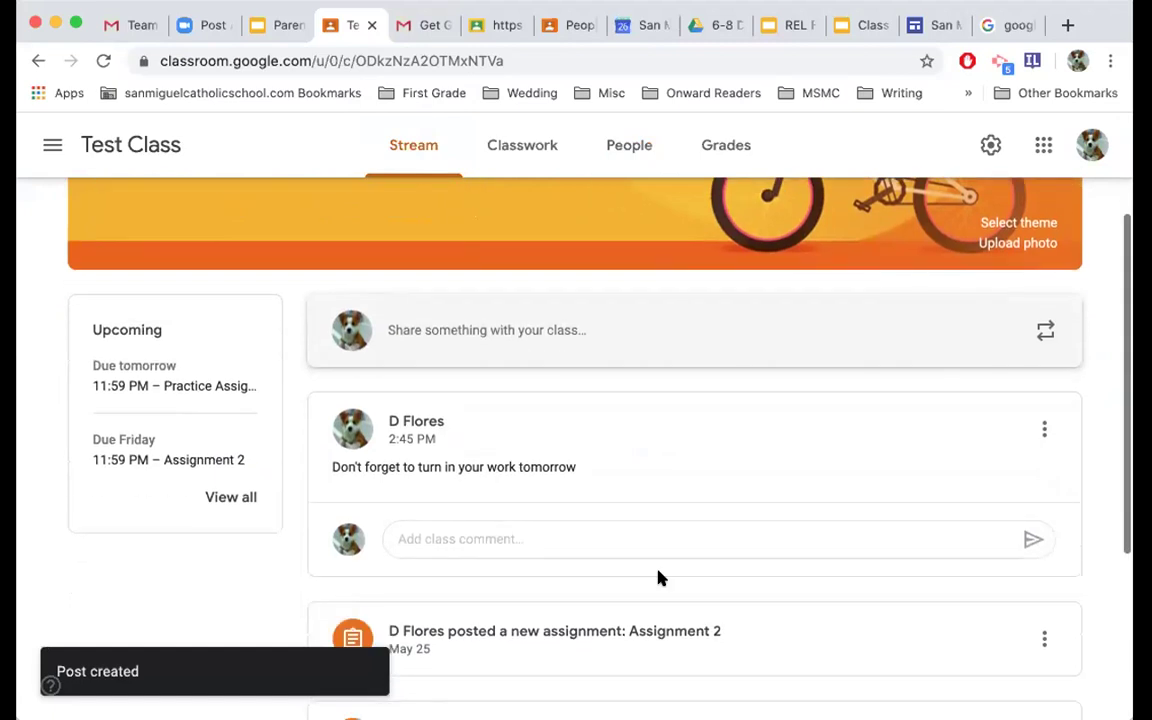
# Go back to the guardian's Gmail inbox, refresh it and check for an email about the new class post.
pyautogui.click(426, 28)
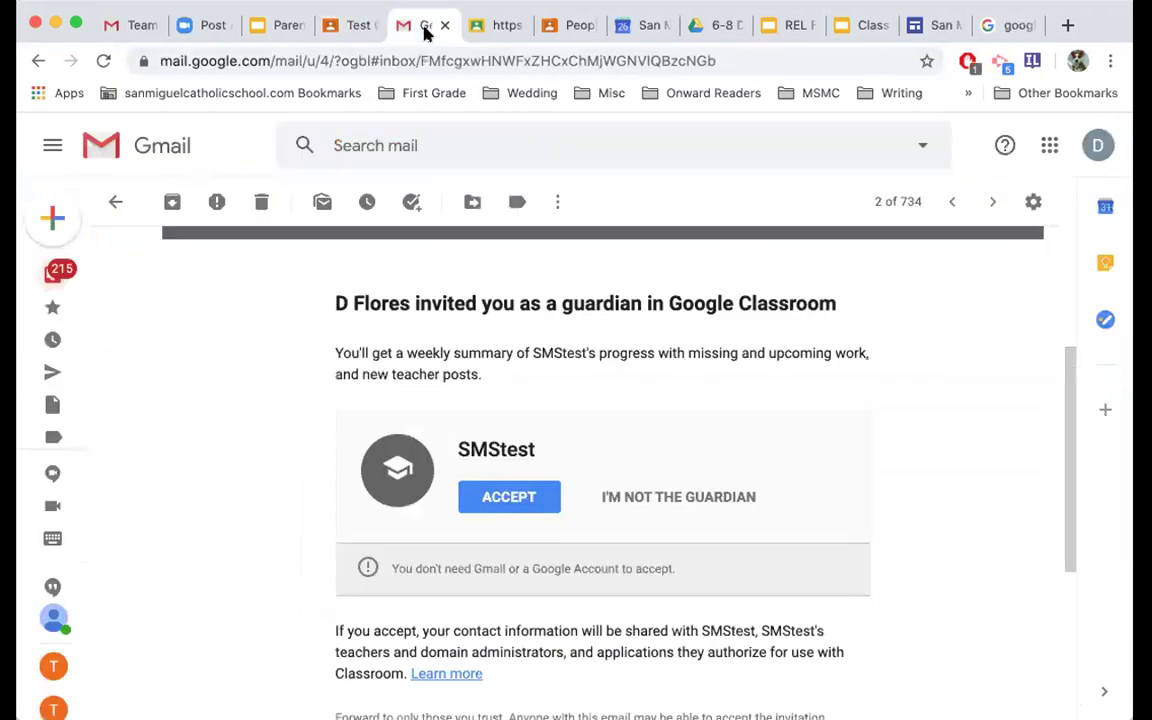
pyautogui.scroll(5, 117, 270)
pyautogui.click(115, 201)
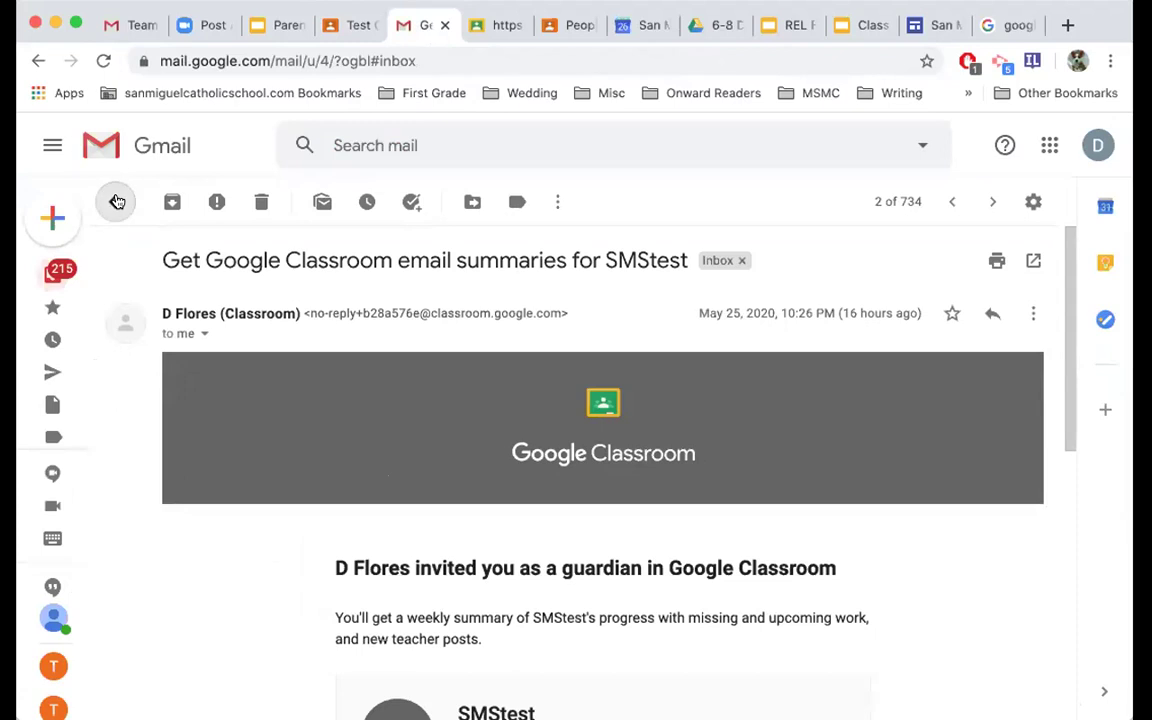
pyautogui.click(104, 61)
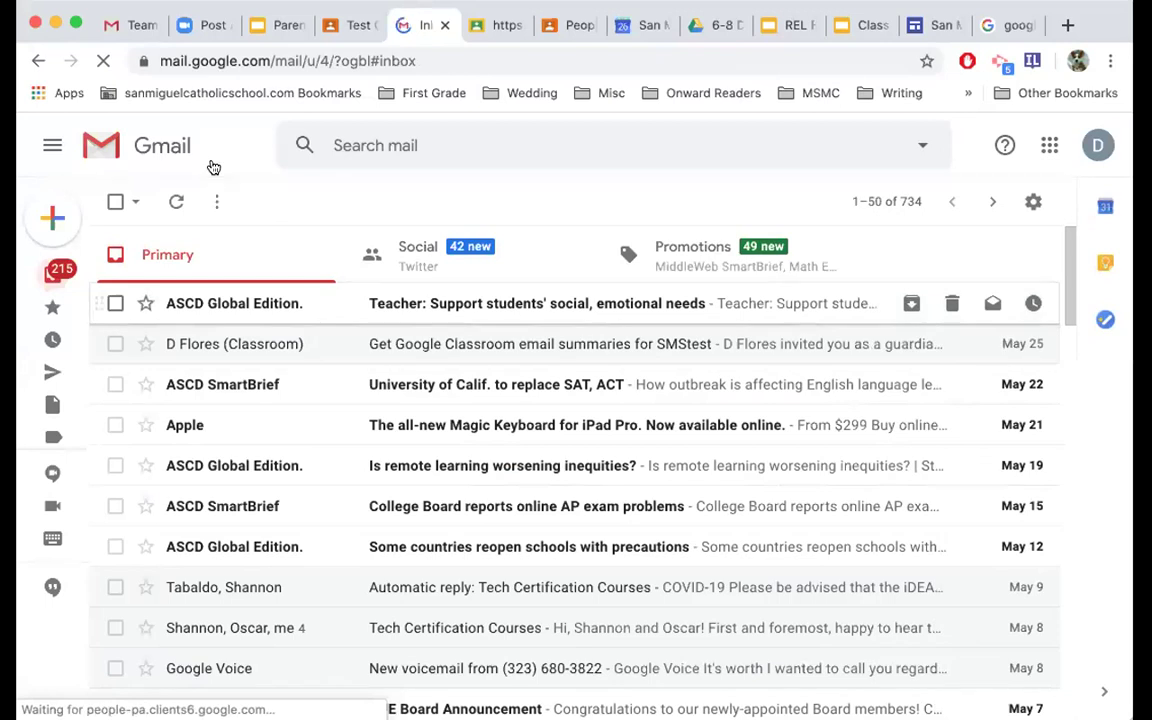
pyautogui.click(176, 201)
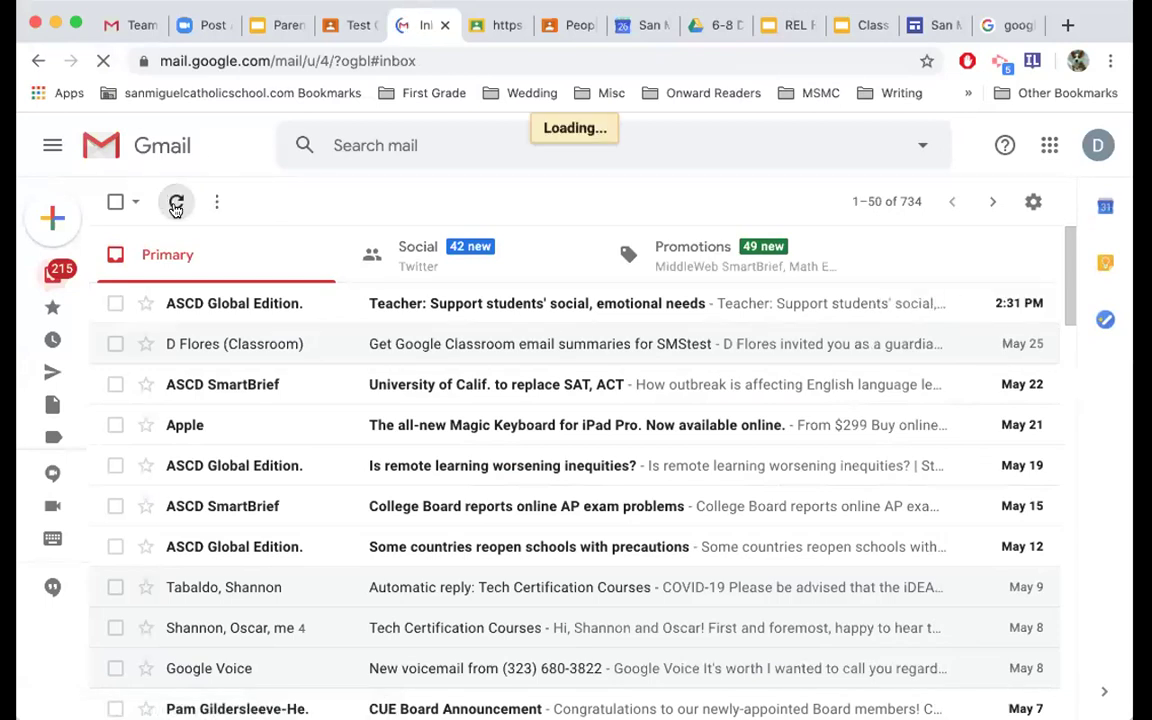
pyautogui.click(350, 28)
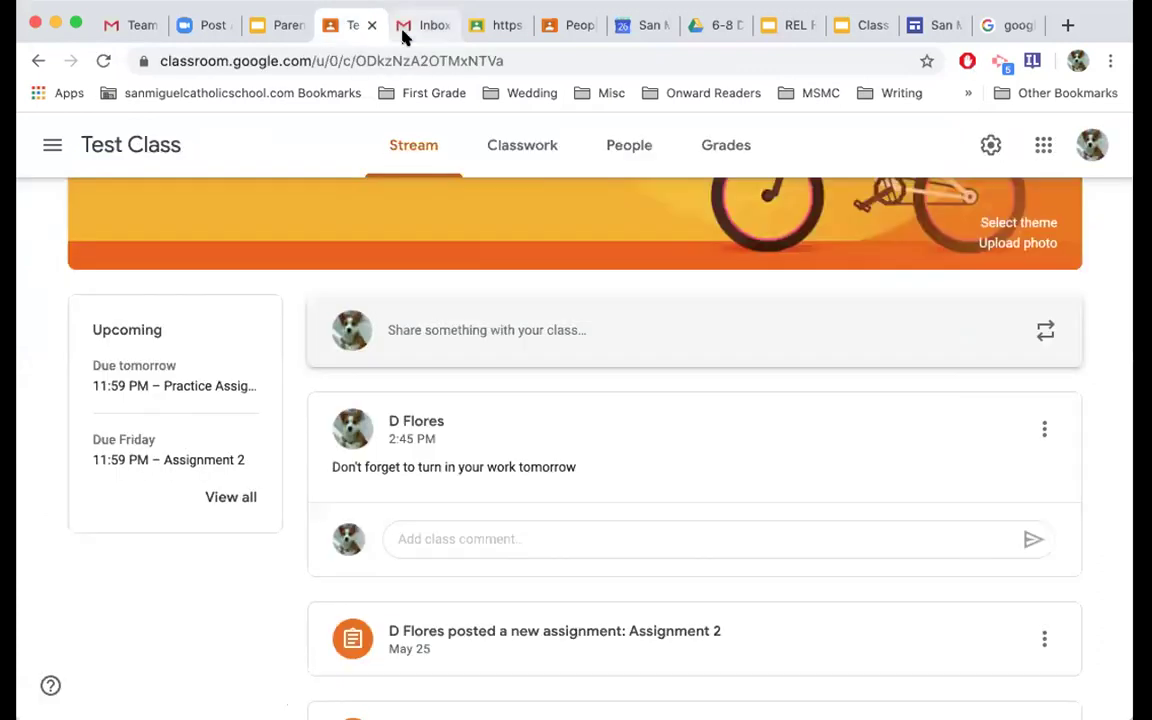
pyautogui.click(405, 33)
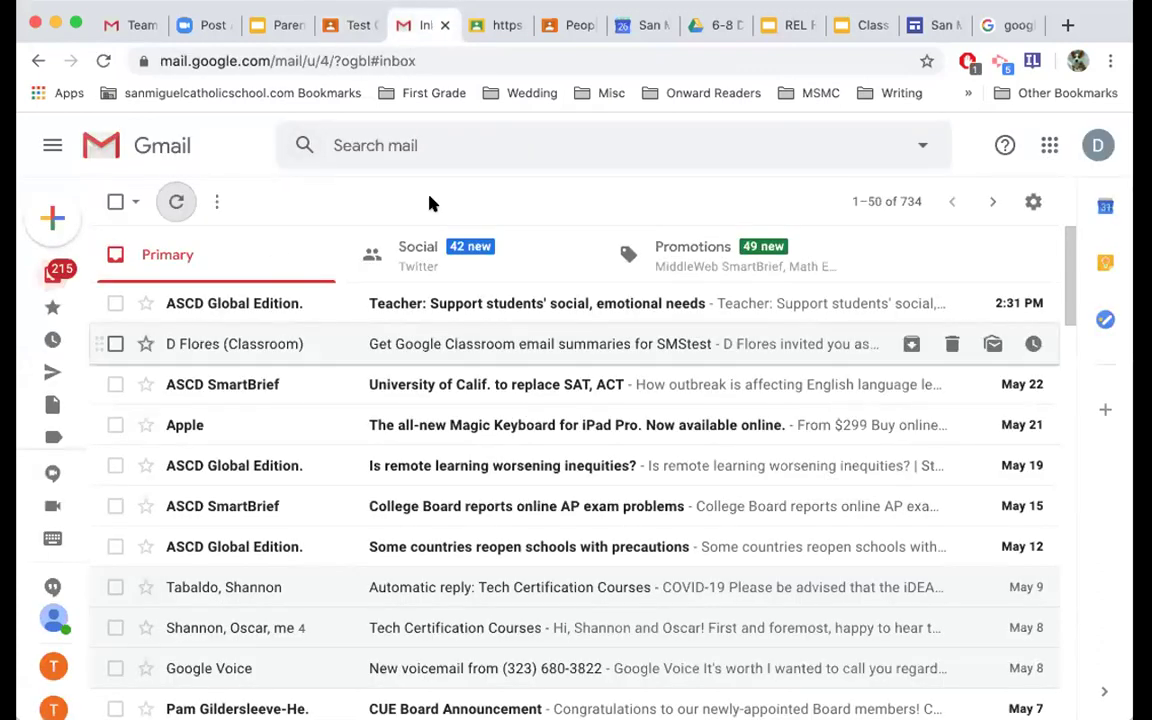
# Return to the teacher's Stream, view the Test Class Grades page and switch to the student's view of the class.
pyautogui.click(350, 30)
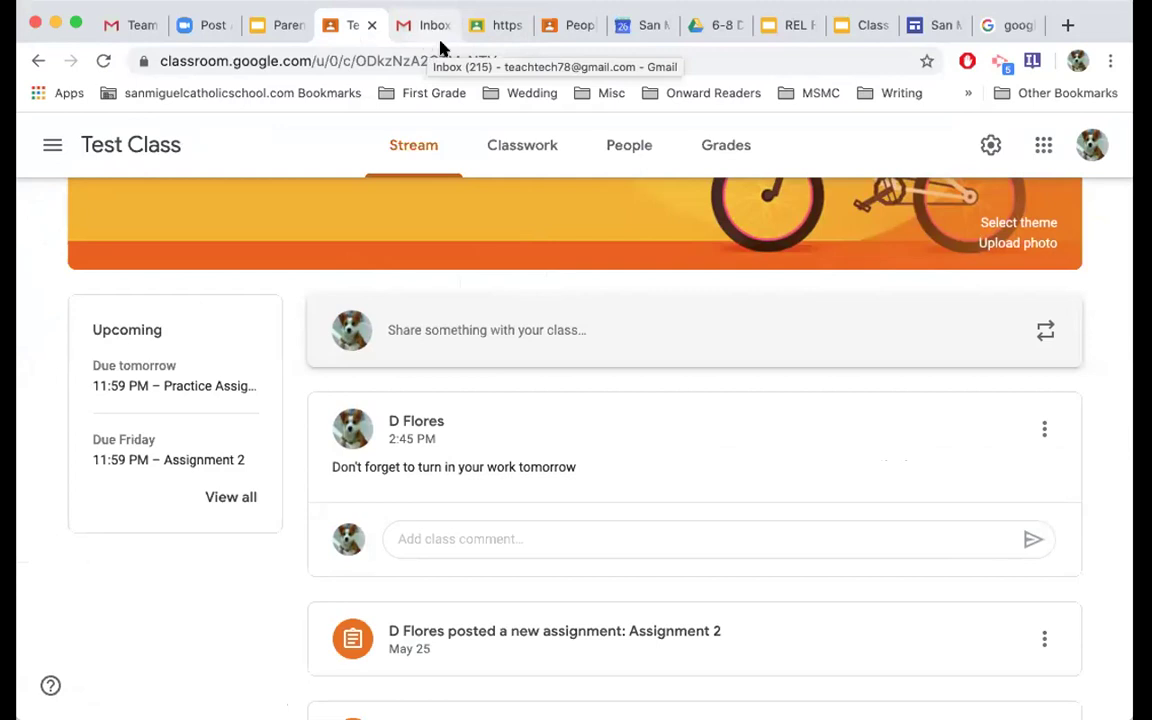
pyautogui.scroll(3, 566, 306)
pyautogui.scroll(1, 566, 306)
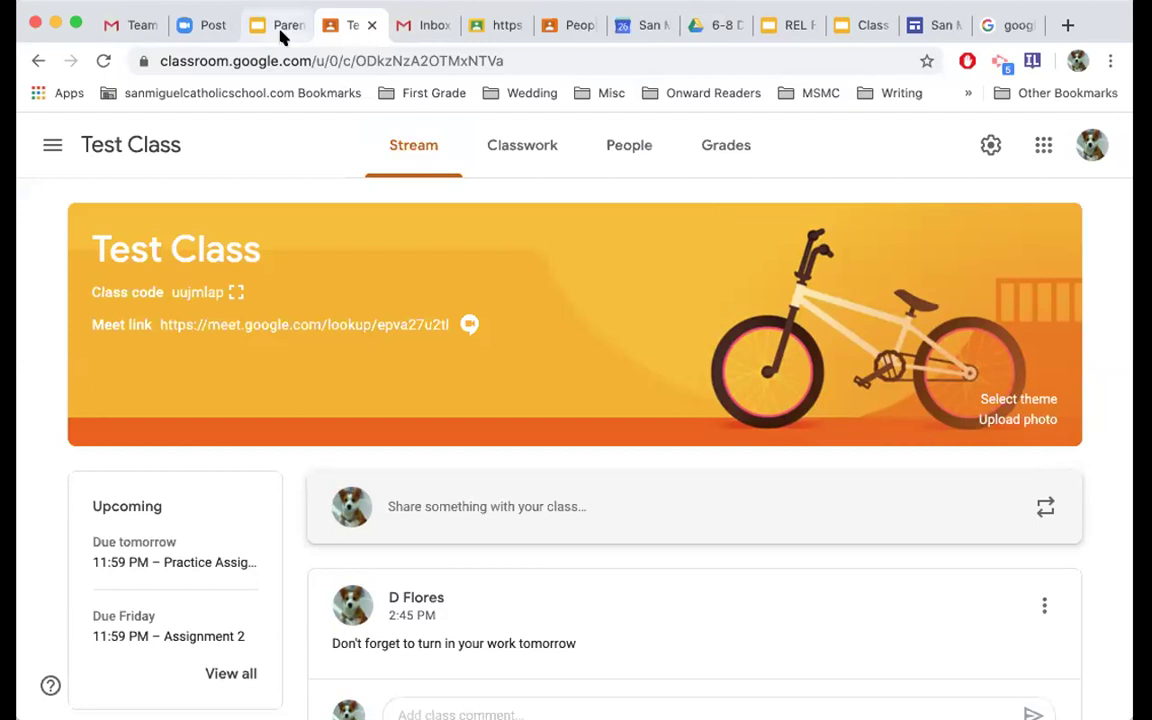
pyautogui.click(729, 146)
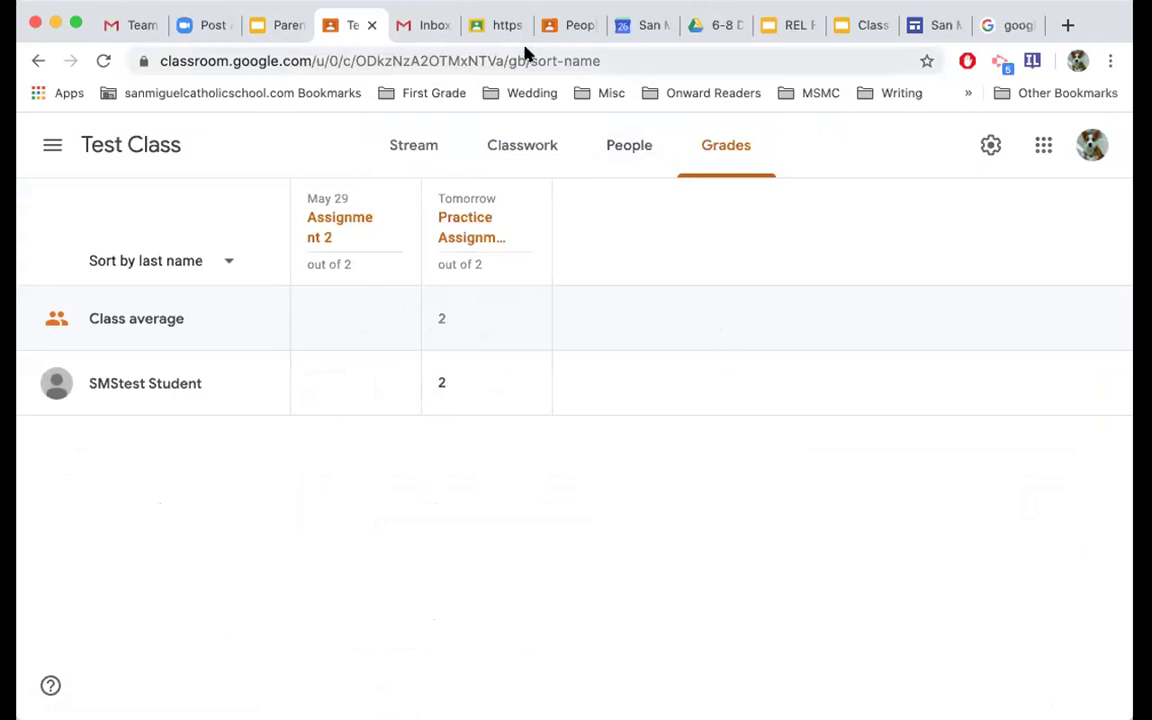
pyautogui.click(573, 25)
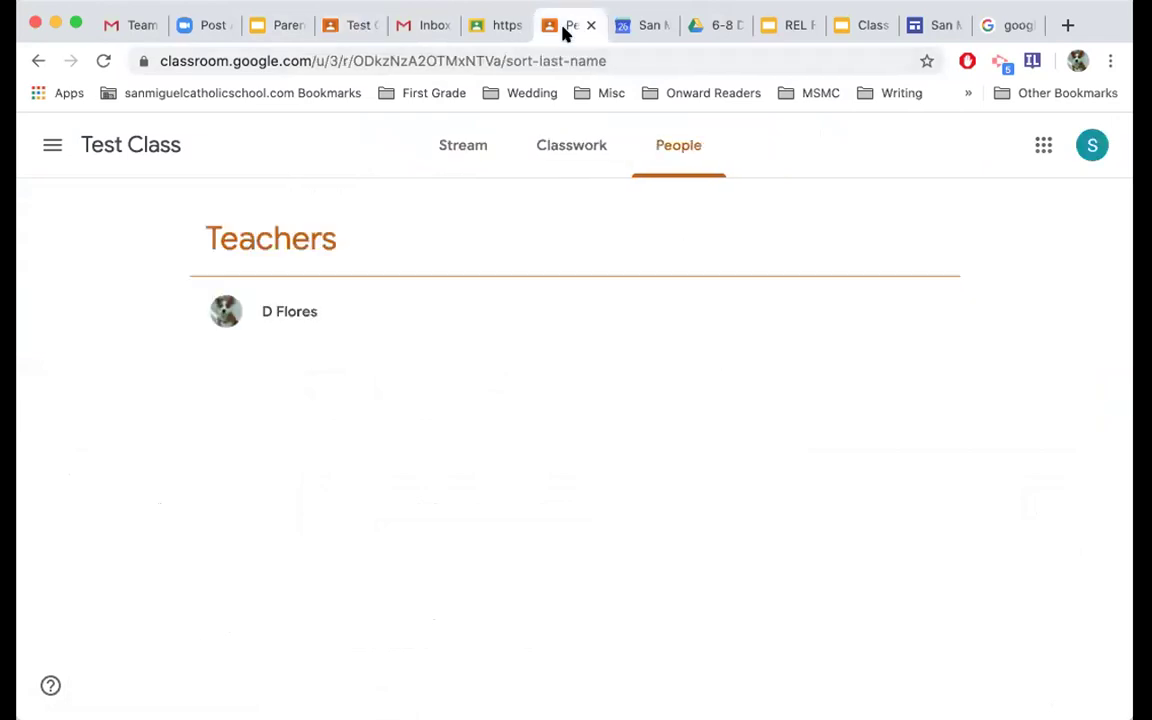
# Open the student's own work list from Test Class Classwork and compare it with the teacher's Grades page.
pyautogui.click(521, 150)
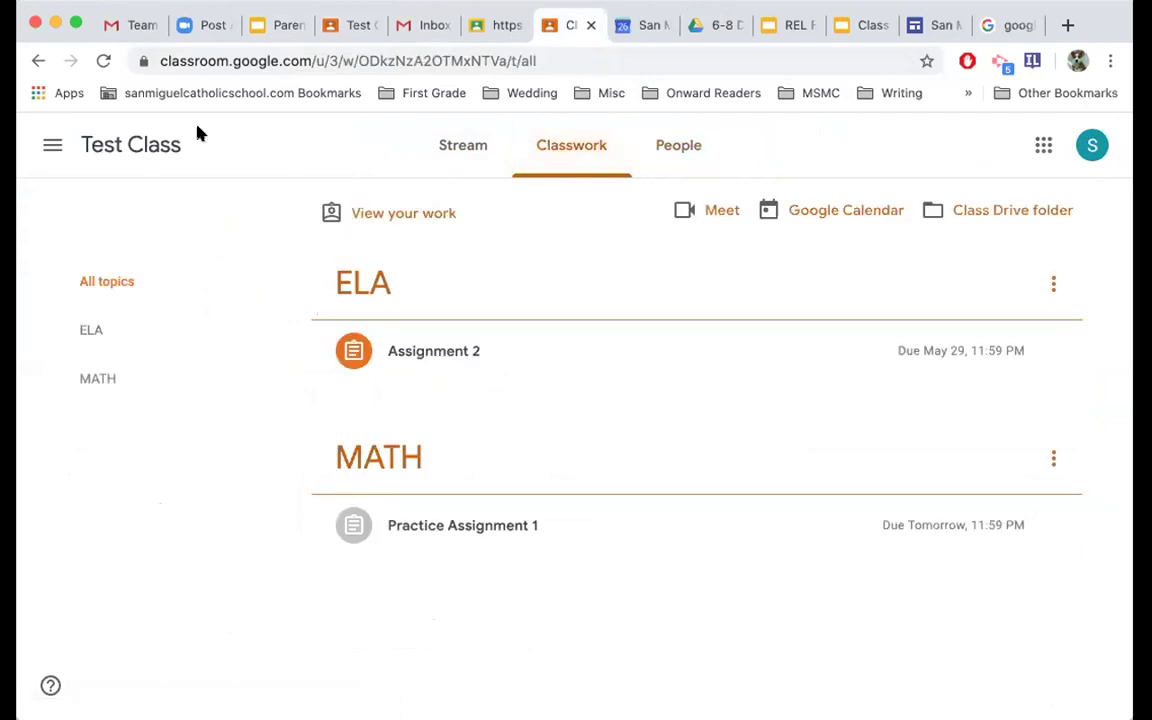
pyautogui.click(430, 214)
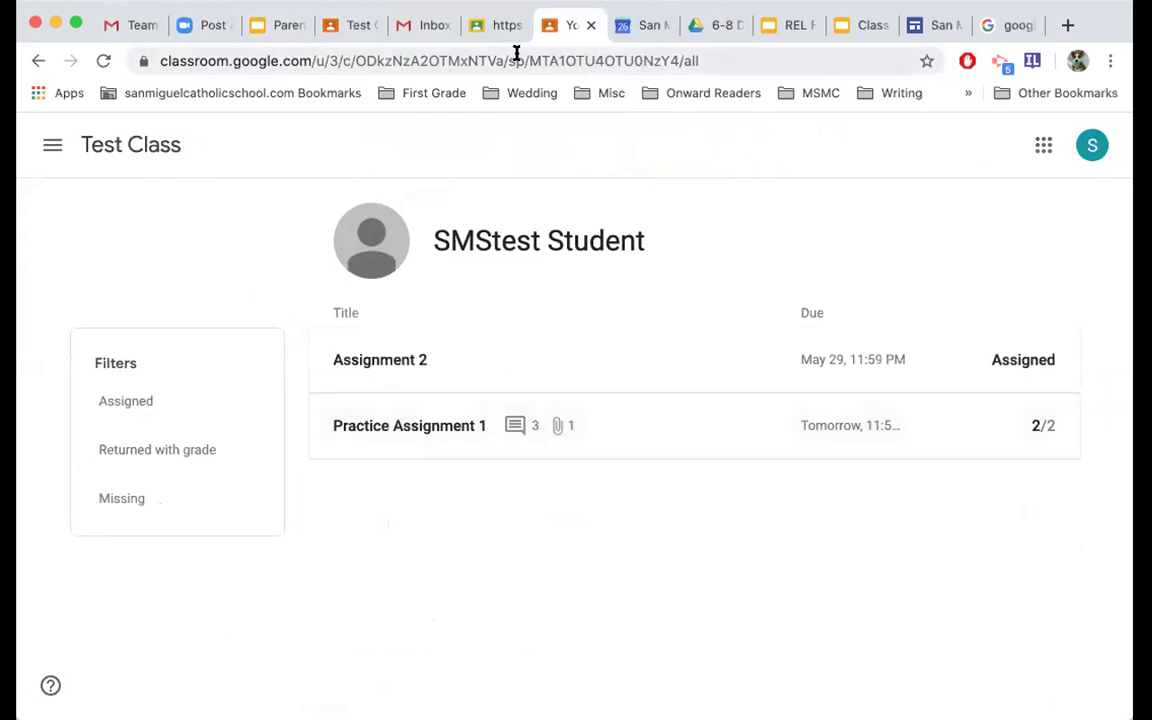
pyautogui.click(345, 25)
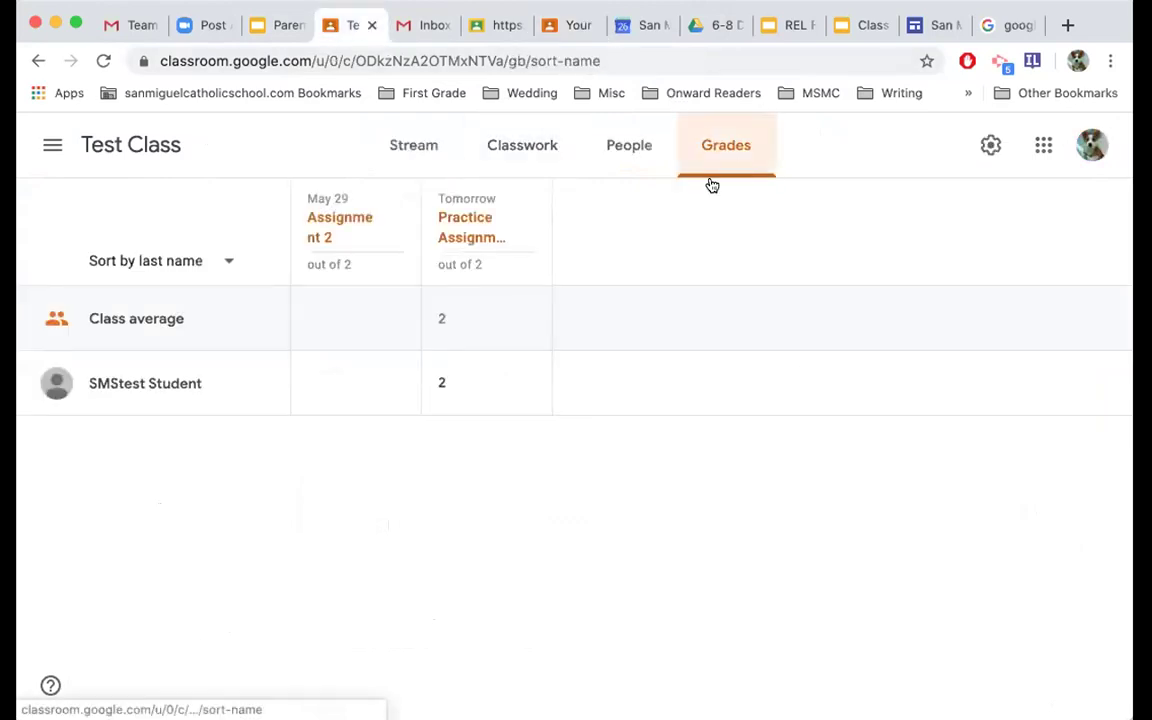
pyautogui.click(575, 25)
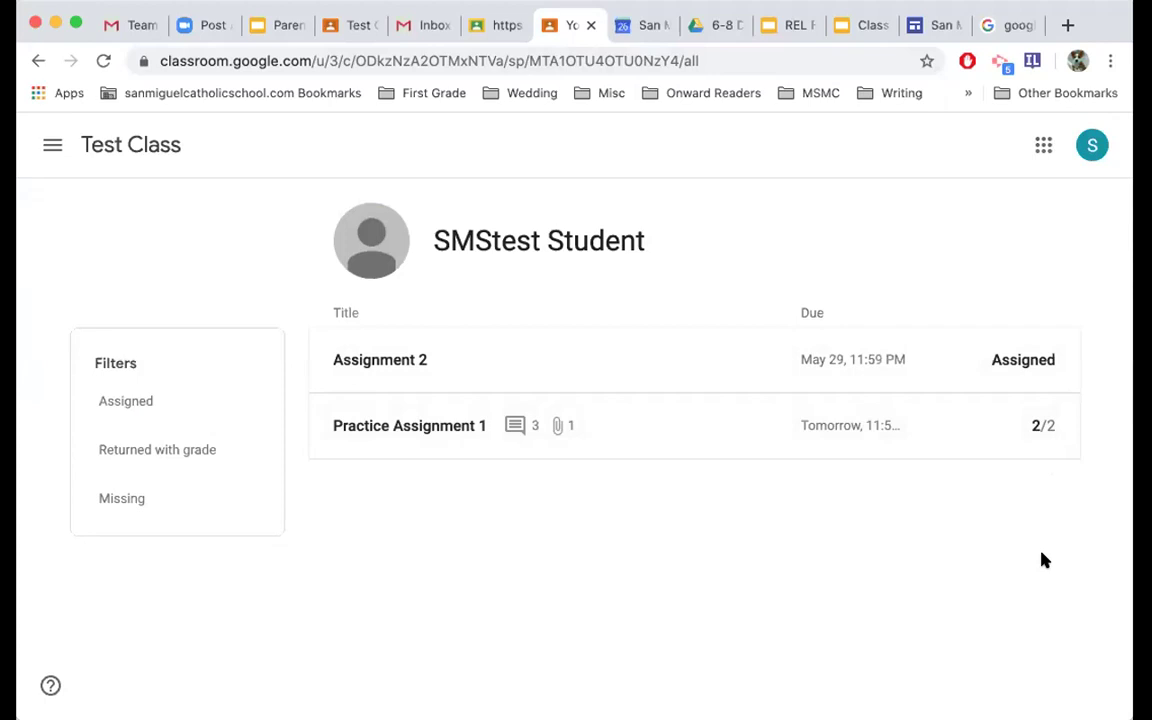
pyautogui.click(350, 27)
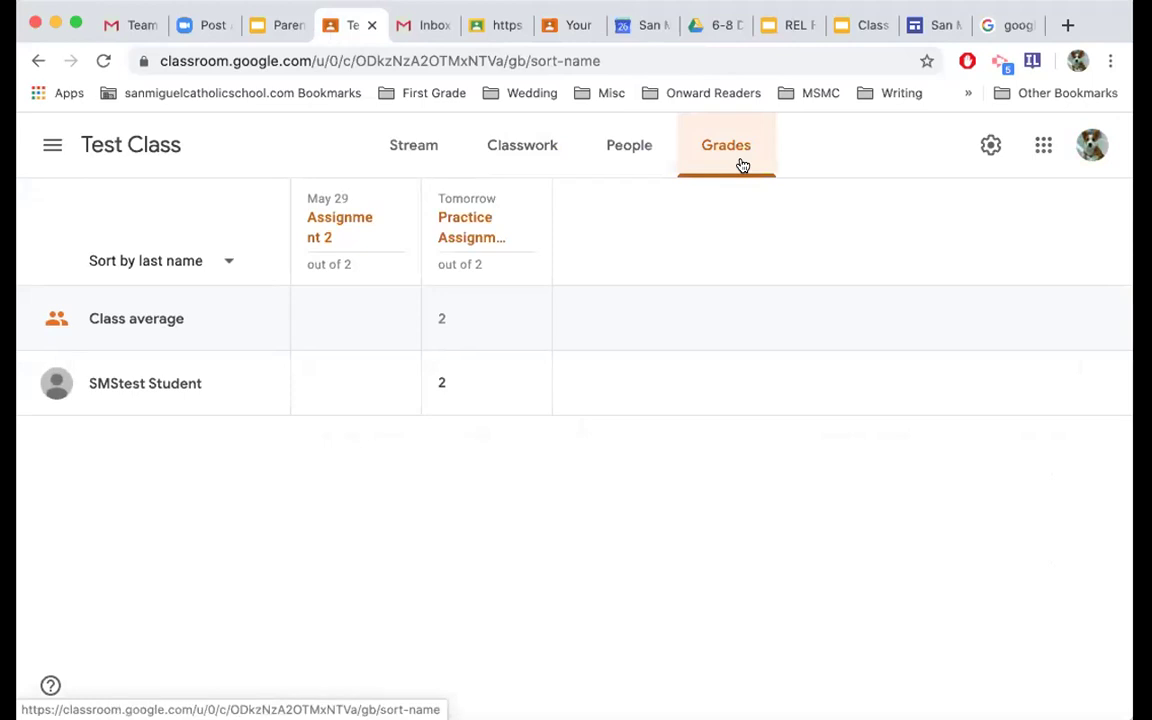
pyautogui.click(568, 30)
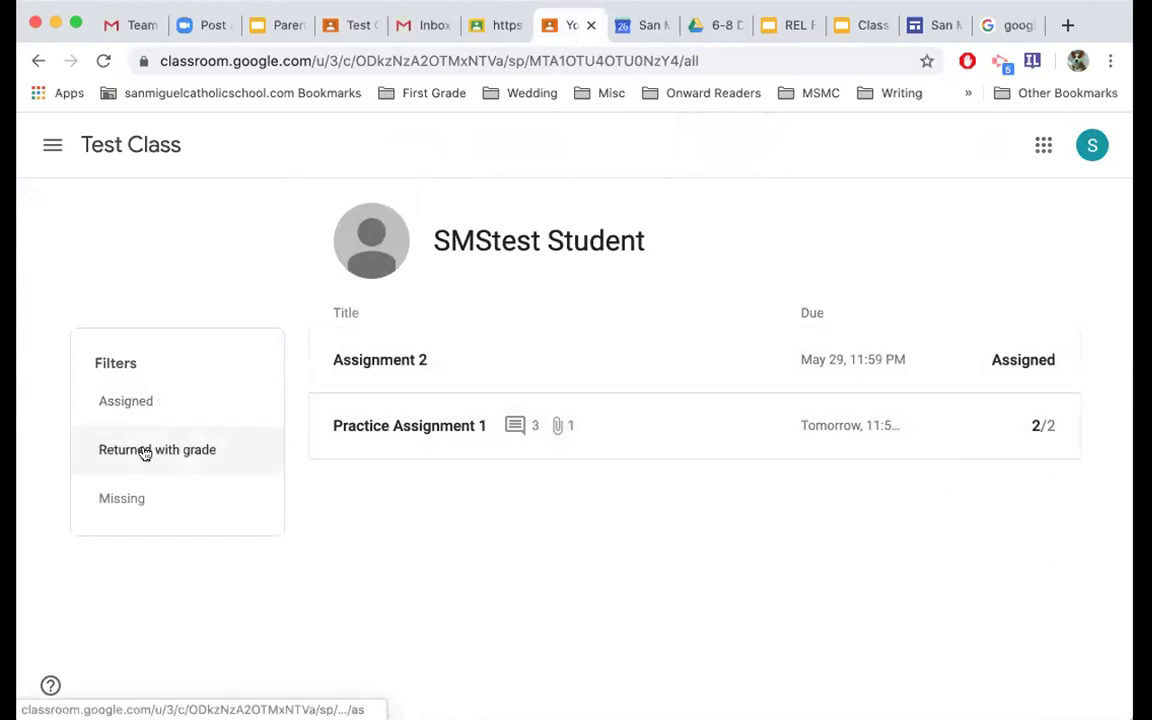
# Filter the student's work by Returned with grade, Assigned and Missing in turn, and return to the full work list.
pyautogui.click(186, 456)
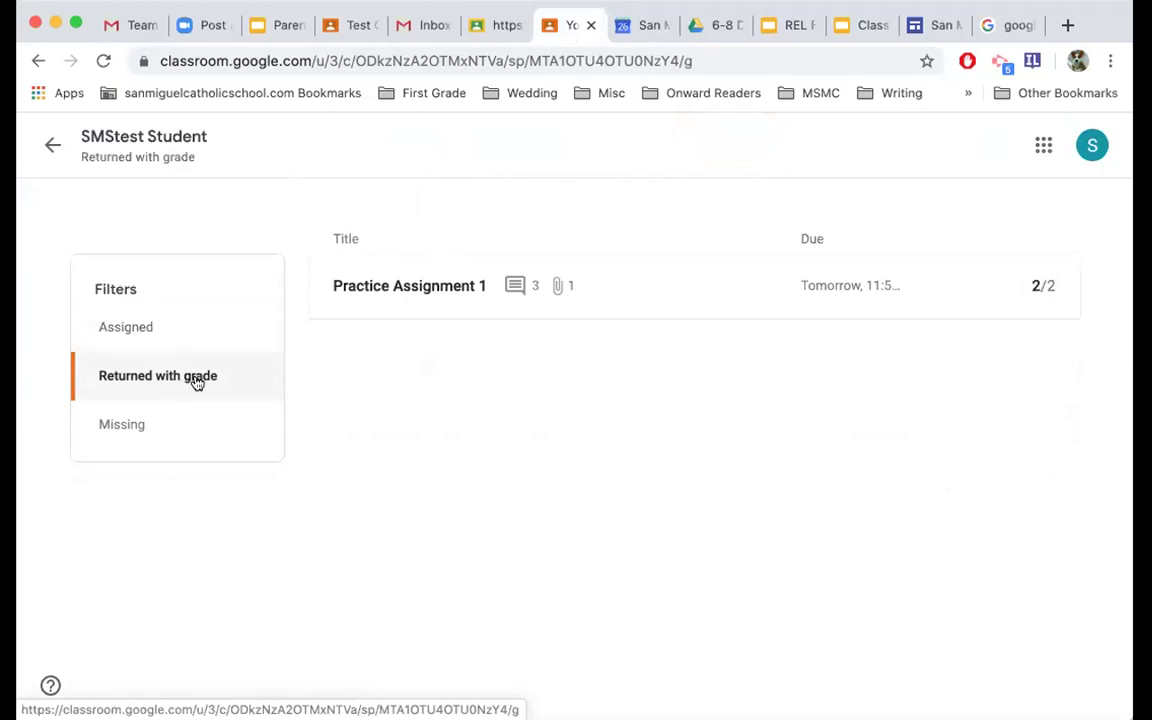
pyautogui.click(146, 328)
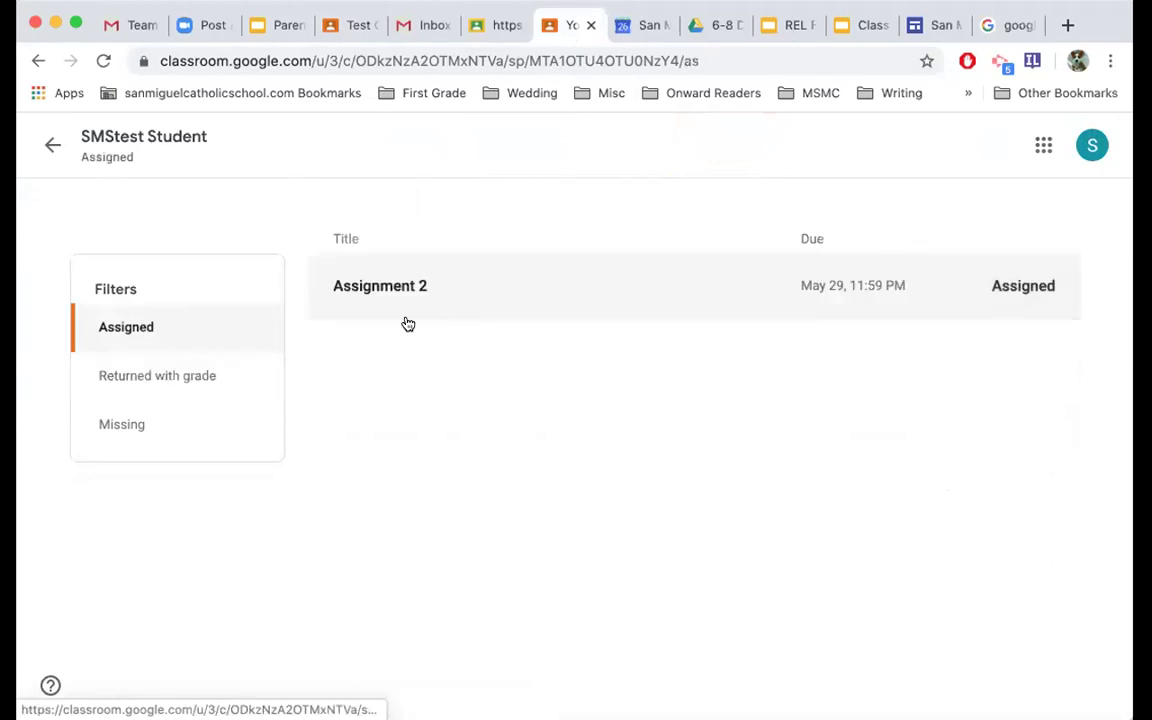
pyautogui.click(165, 418)
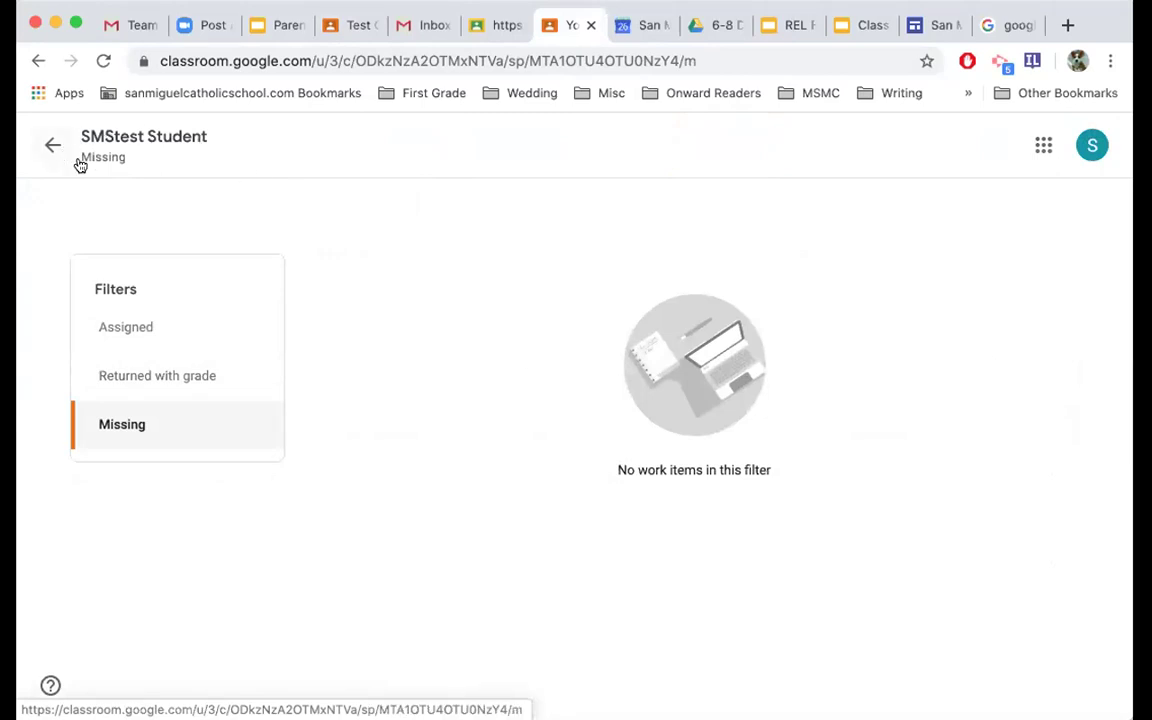
pyautogui.click(197, 377)
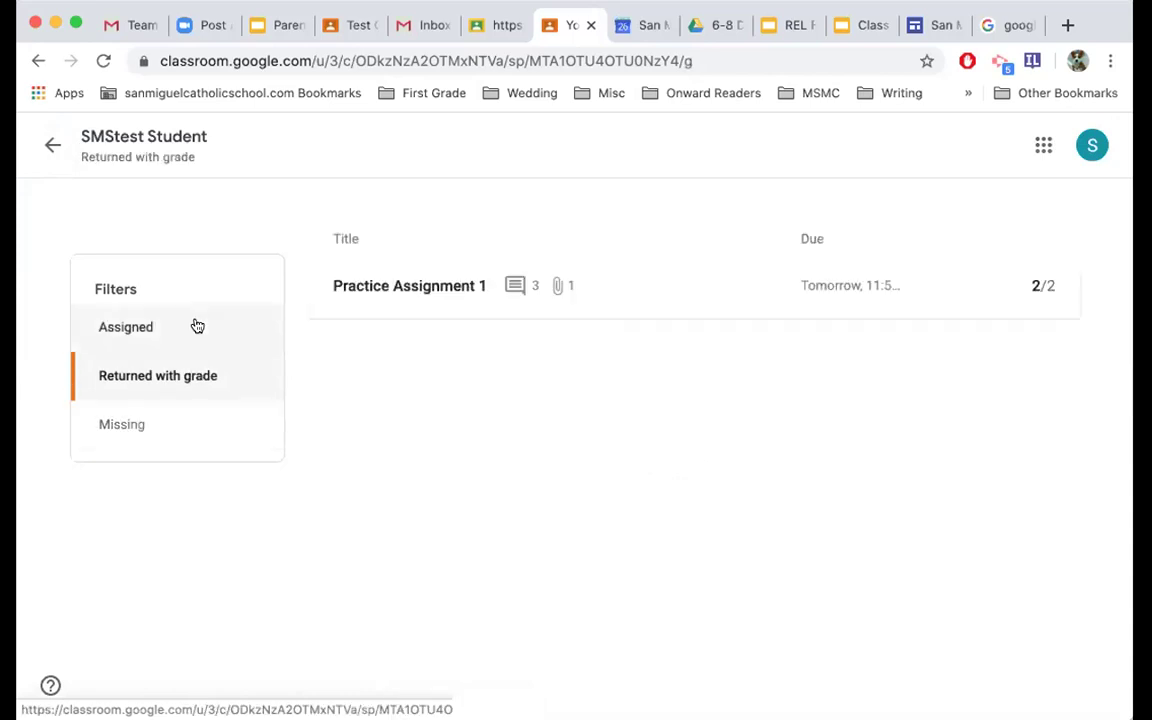
pyautogui.click(193, 327)
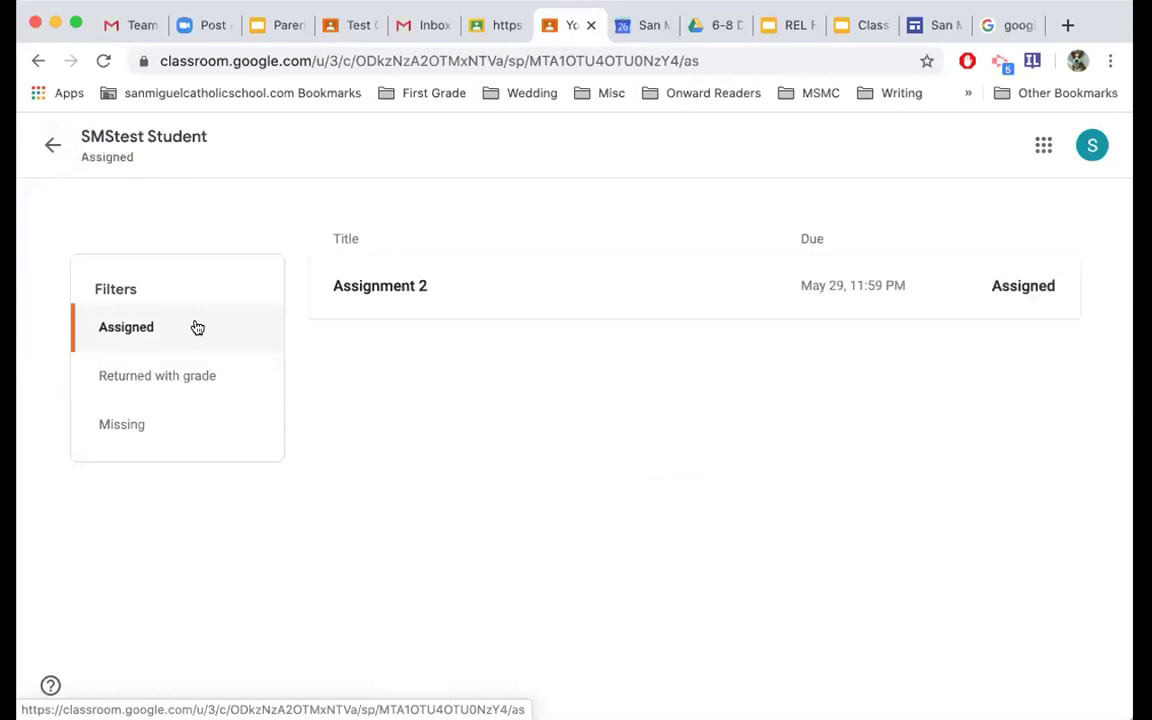
pyautogui.click(182, 379)
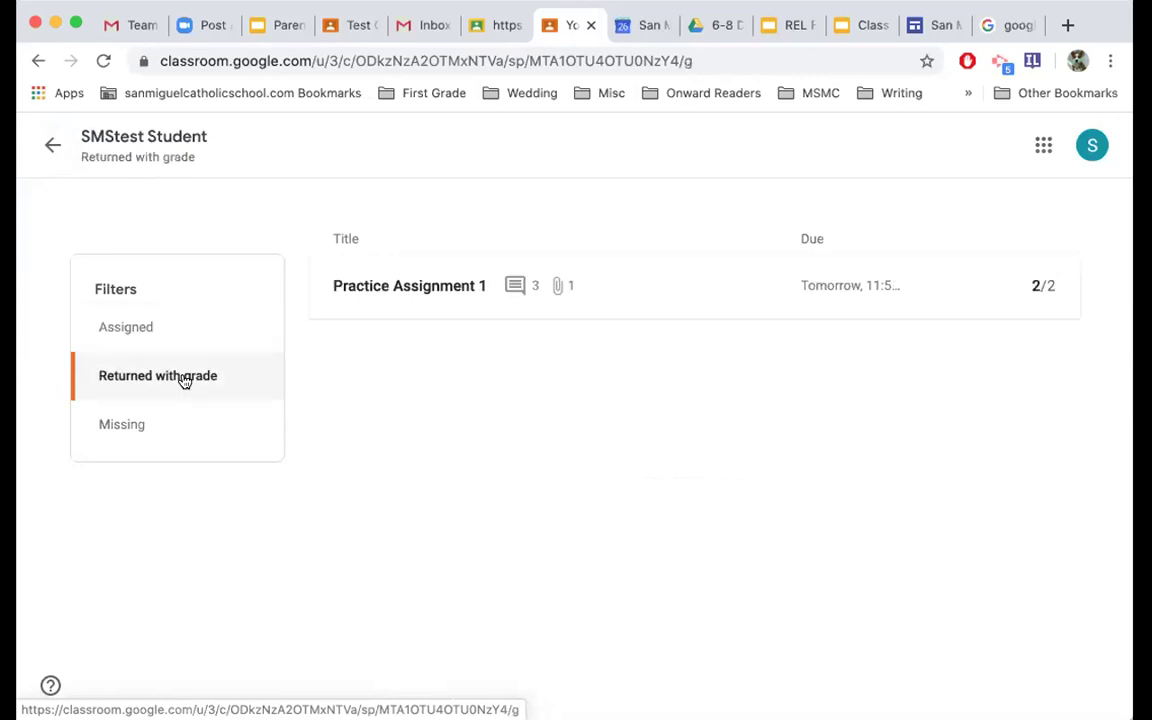
pyautogui.click(159, 431)
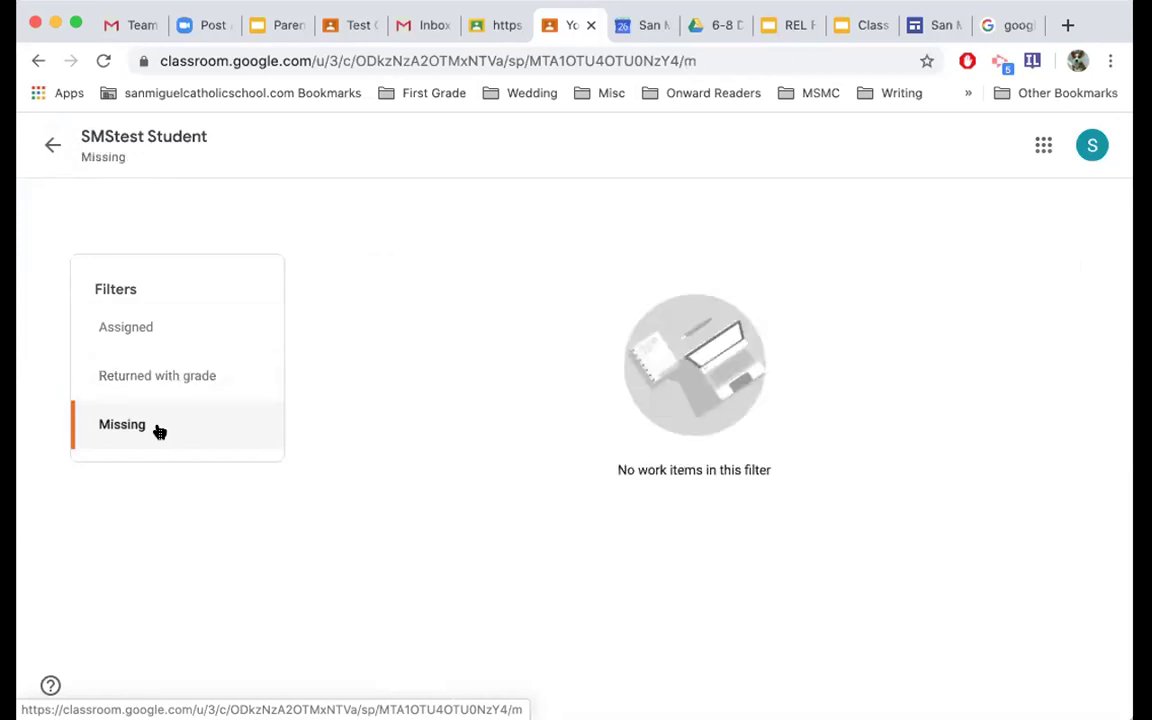
pyautogui.click(52, 148)
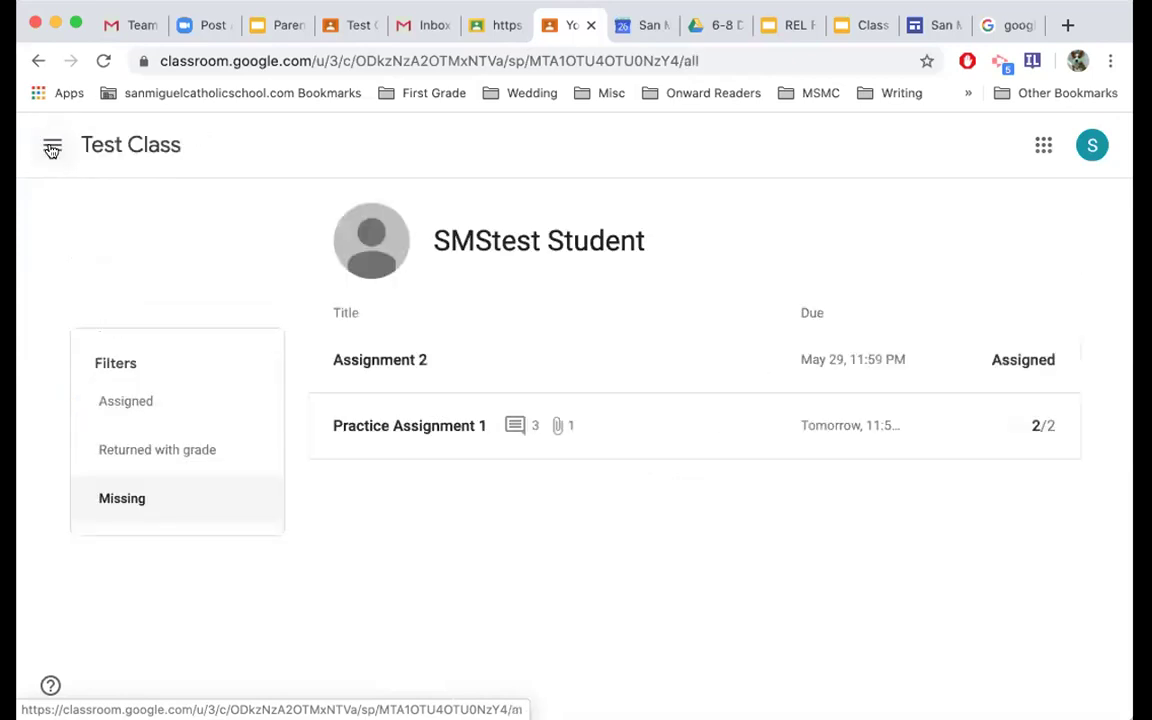
# Switch to the Parent Meeting Zoom presentation in Google Slides and start presenting from the Announcements/Anuncios slide.
pyautogui.click(283, 30)
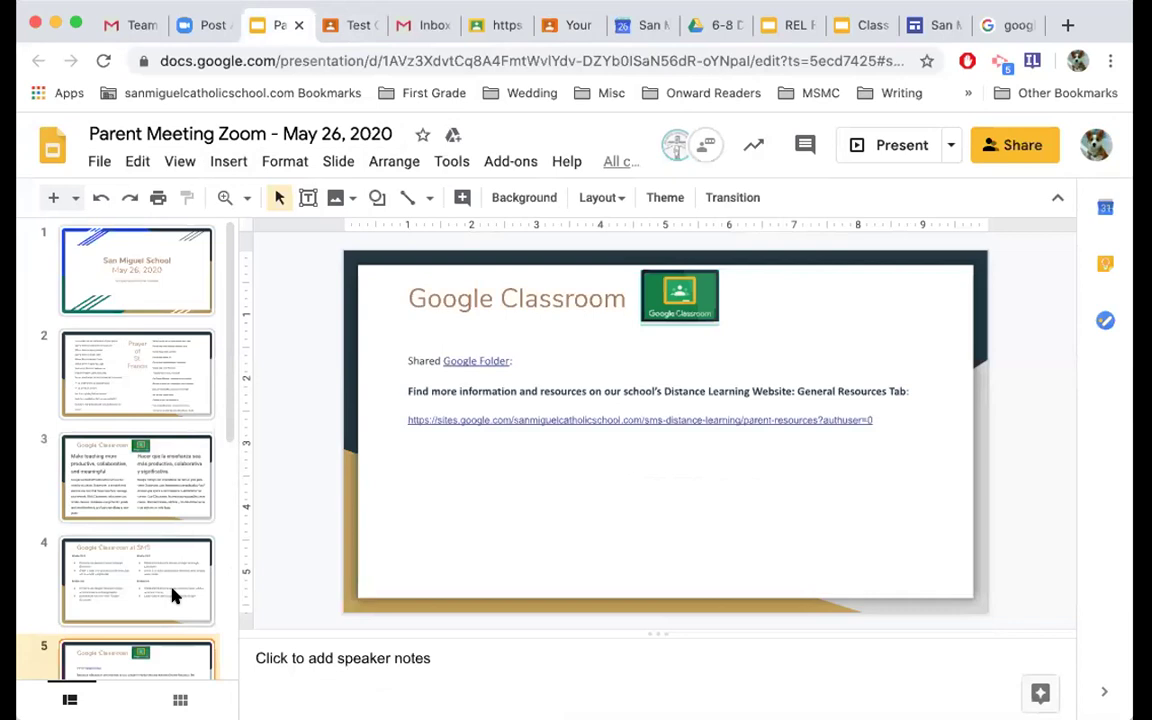
pyautogui.scroll(-3, 172, 595)
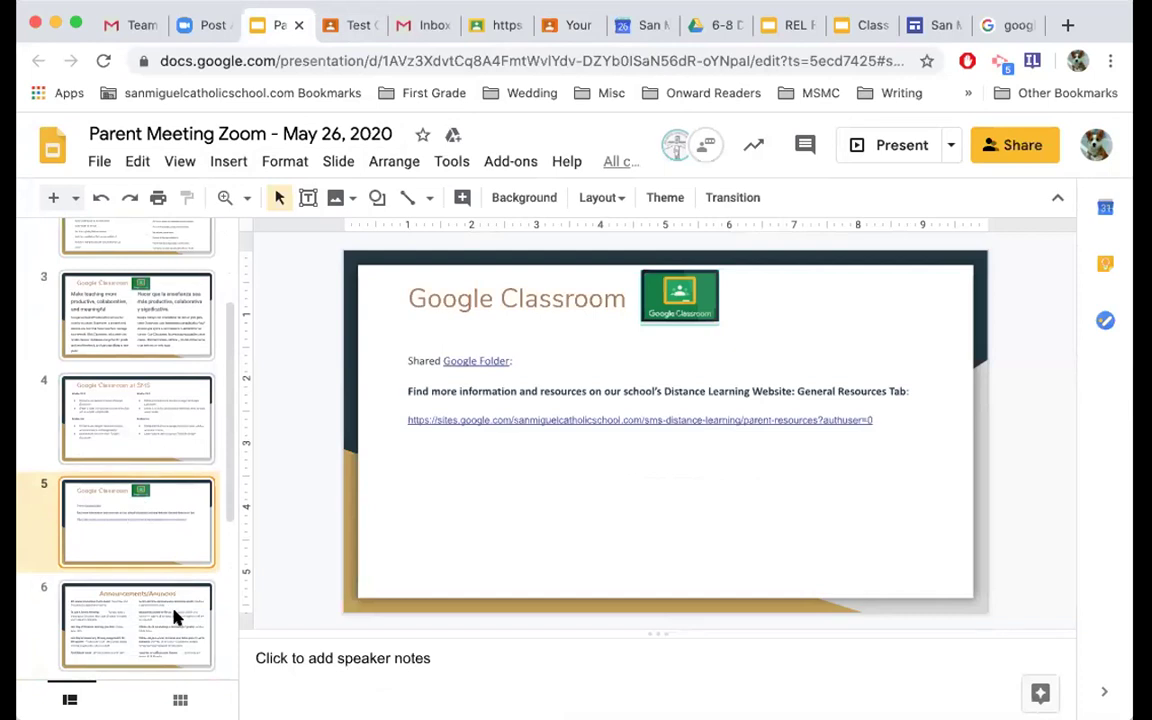
pyautogui.click(172, 612)
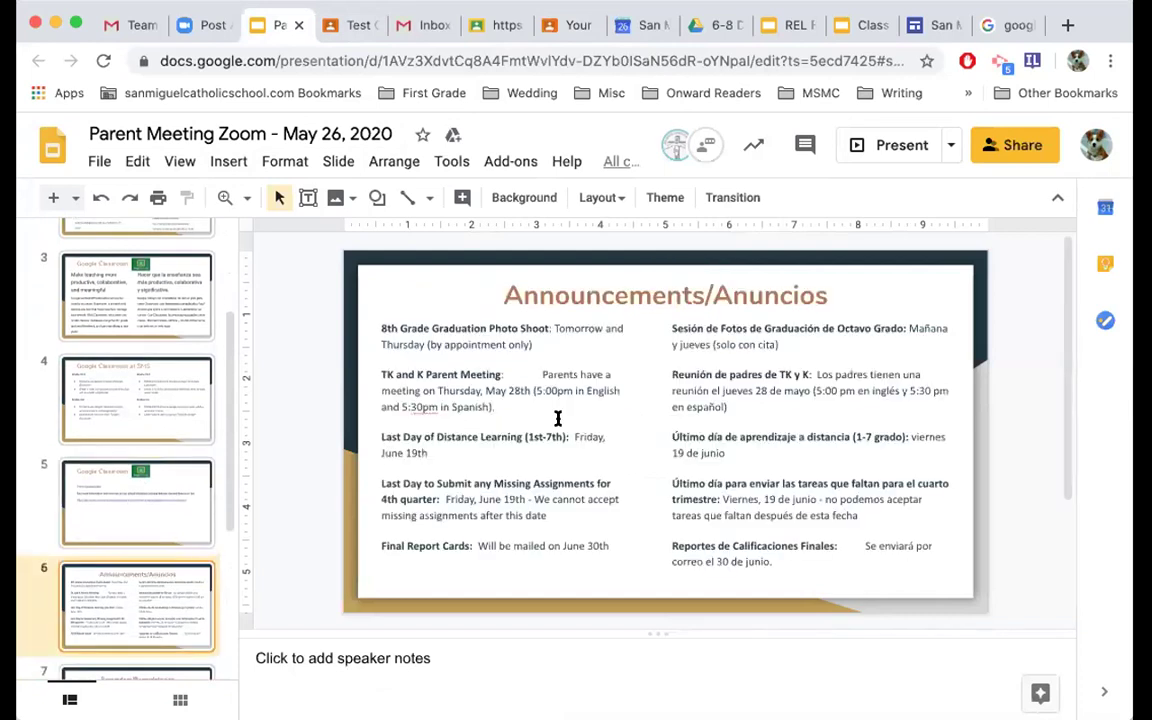
pyautogui.click(855, 147)
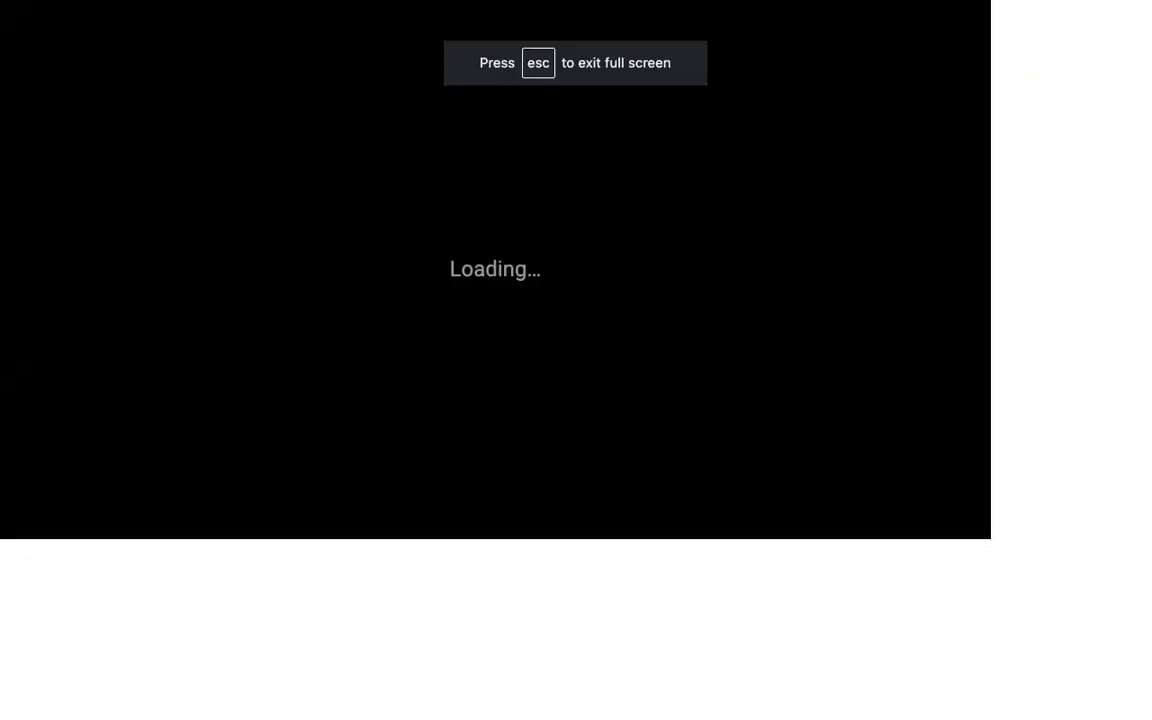